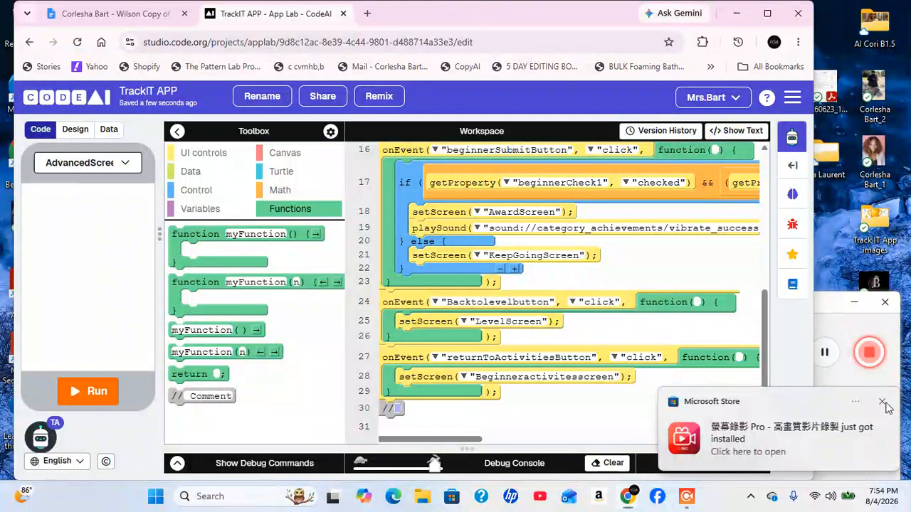
Show screen1 in design mode and open the asset chooser for its background image.
click(75, 130)
click(114, 163)
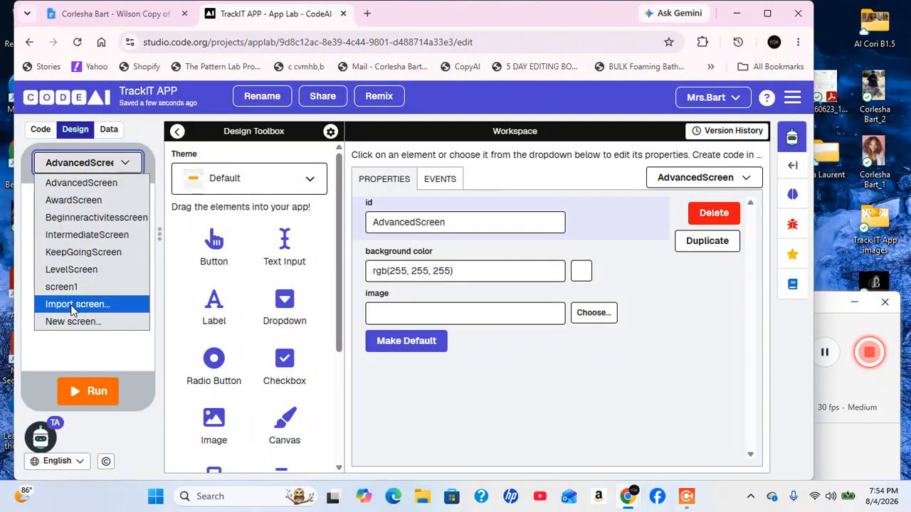
click(89, 288)
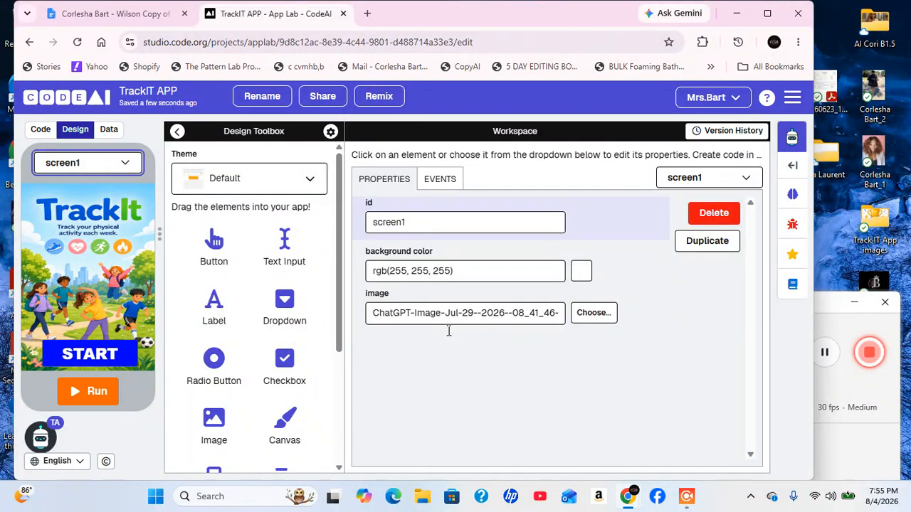
click(601, 315)
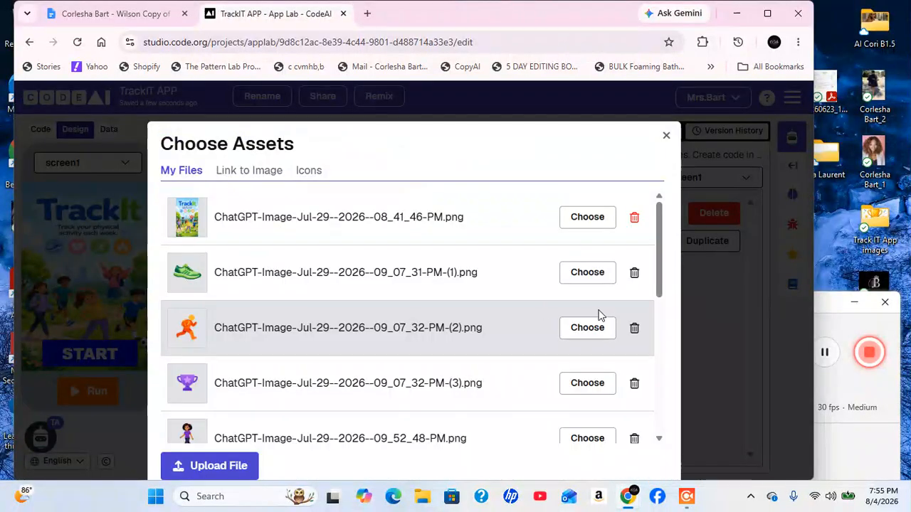
click(221, 469)
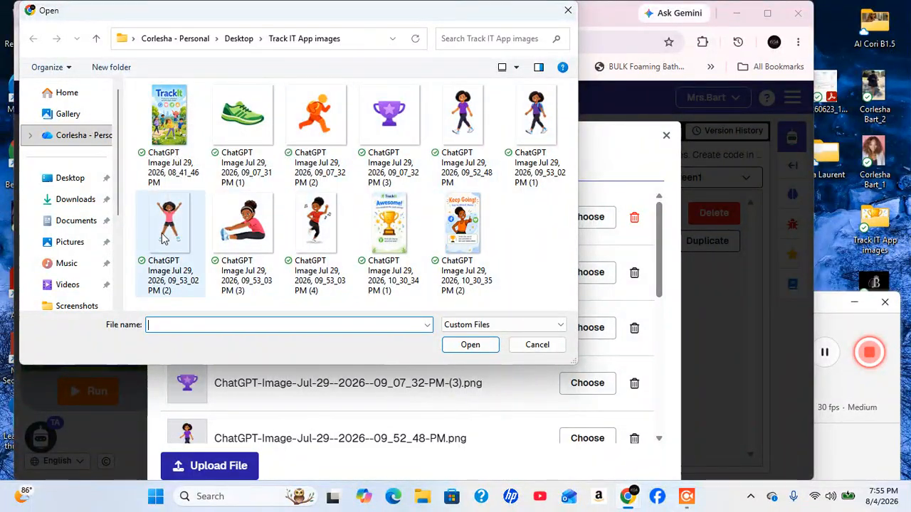
click(222, 123)
click(317, 125)
click(197, 135)
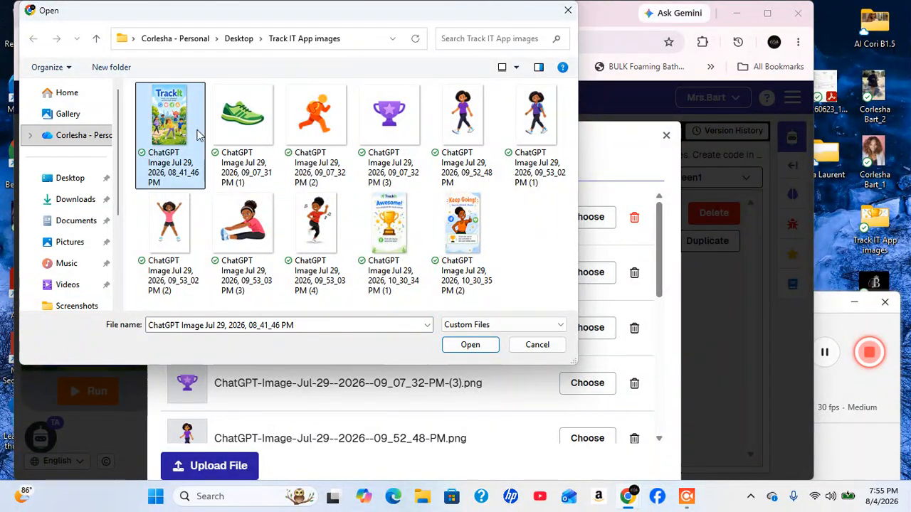
click(231, 127)
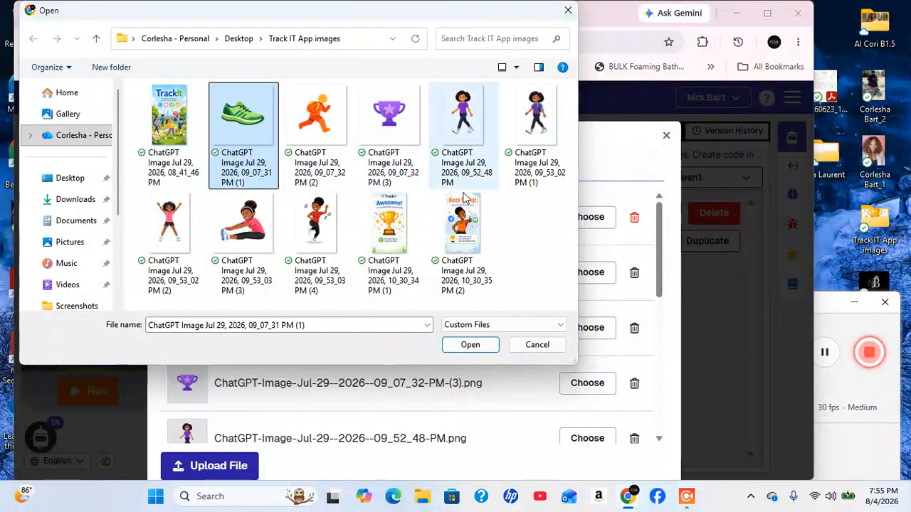
click(174, 122)
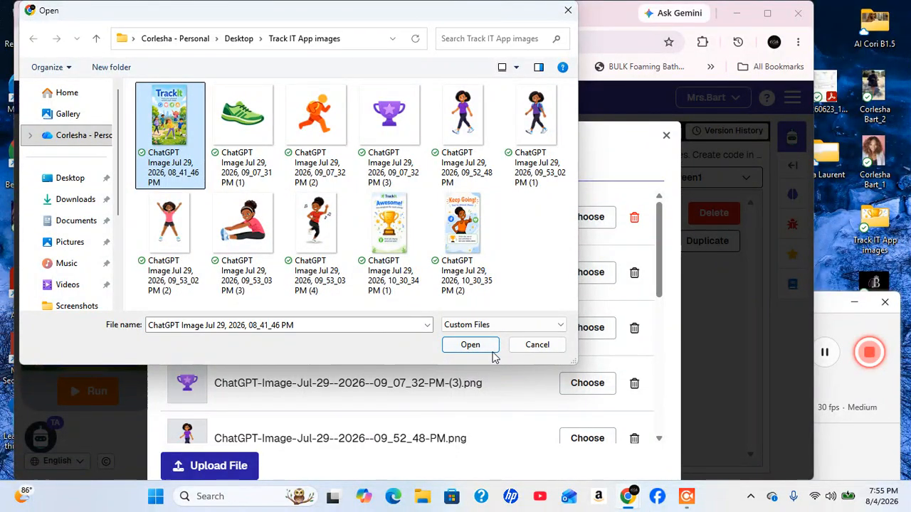
click(569, 10)
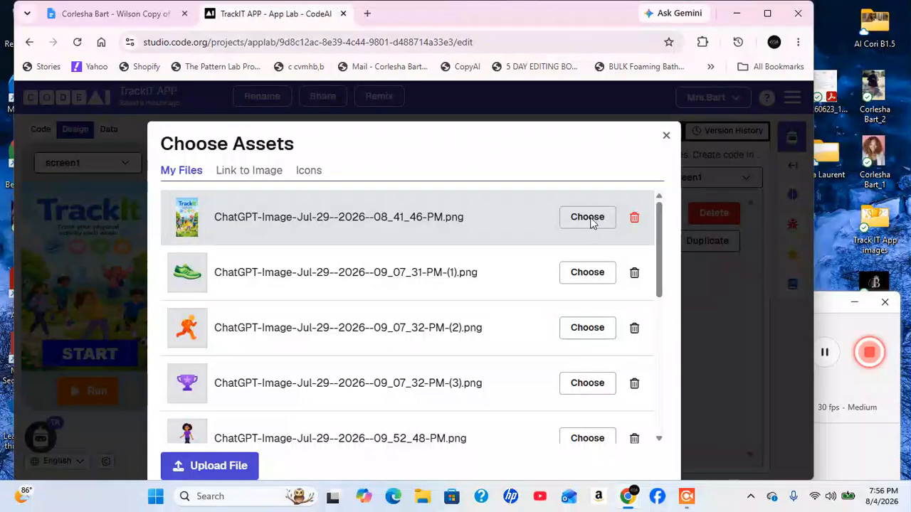
Use ChatGPT-Image-Jul-29--2026--08_41_46-PM.png as the image of screen1.
click(590, 217)
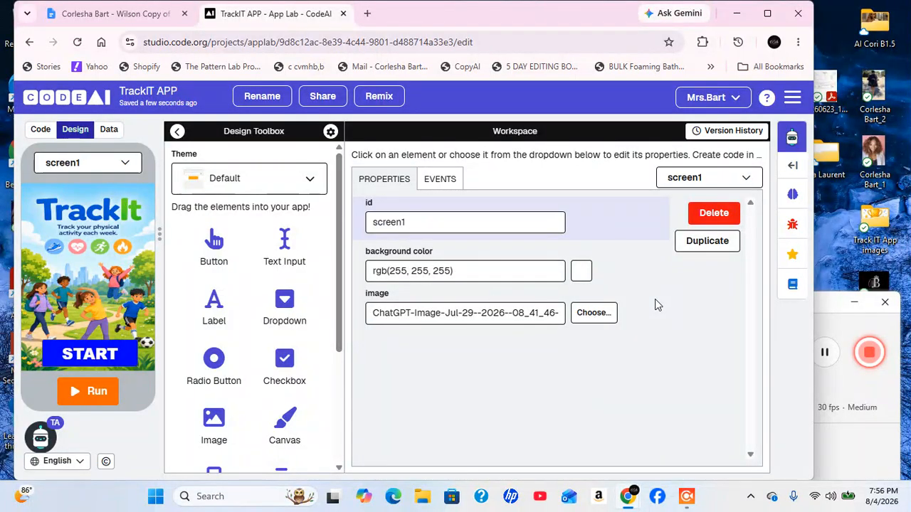
Add a button to screen1 above the existing START button and enlarge it to about 265 by 65 px.
click(71, 359)
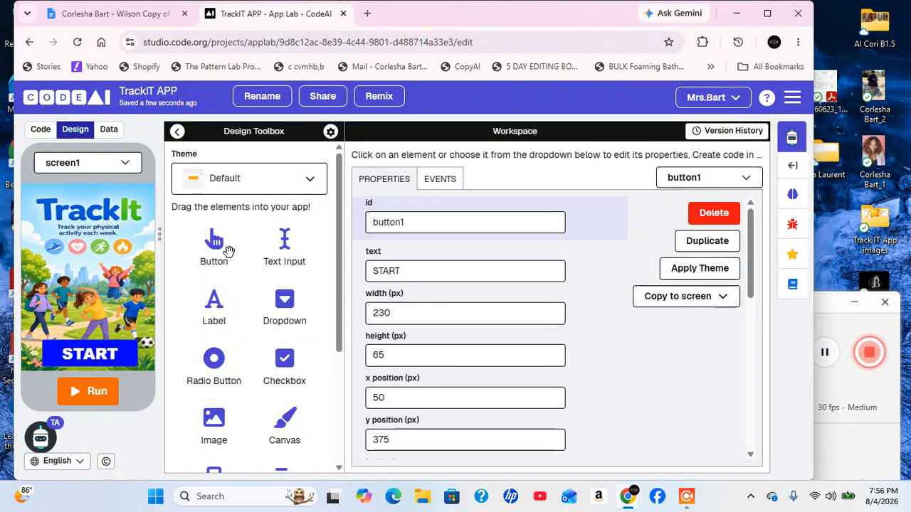
drag(228, 250, 65, 313)
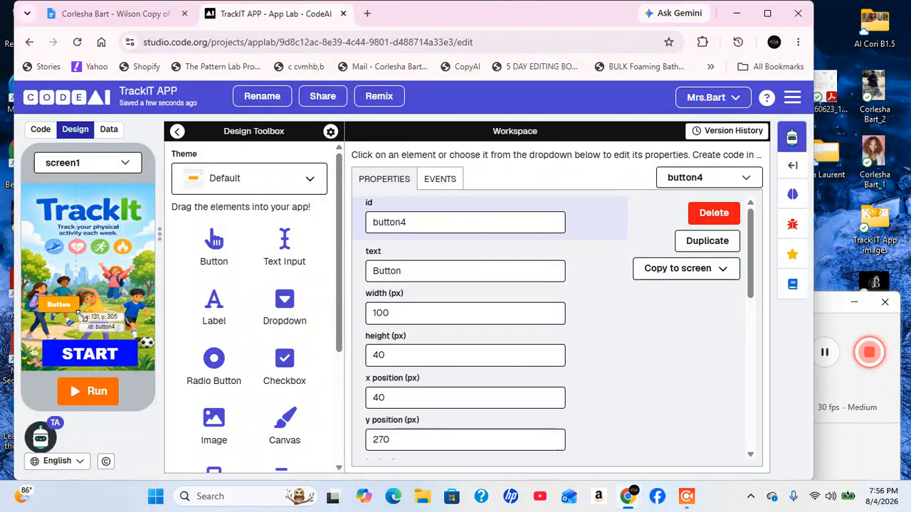
drag(82, 316, 149, 326)
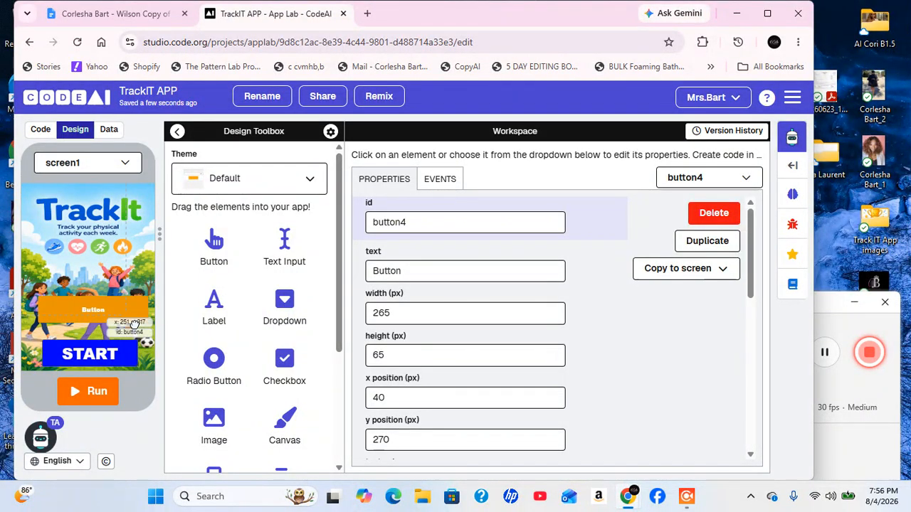
Change the new button's background color to turquoise #30d7c2.
scroll(555, 360, down, 5)
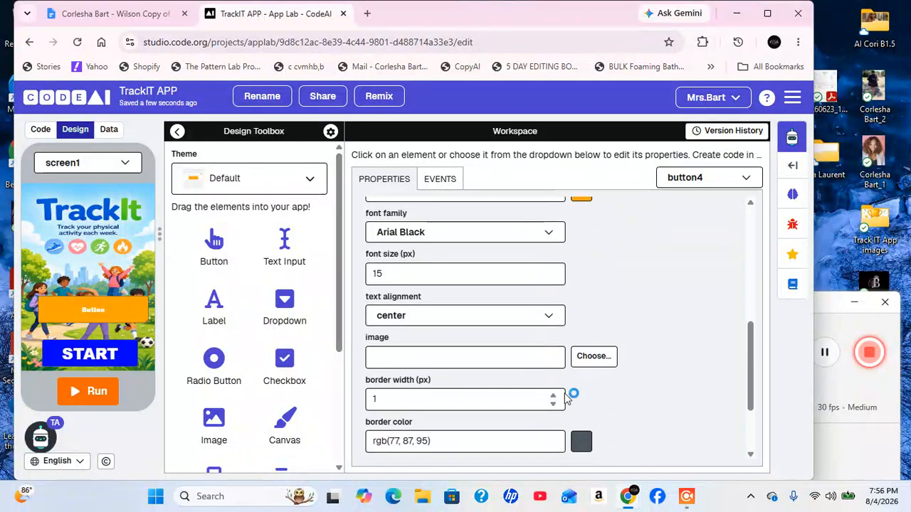
scroll(562, 377, up, 4)
scroll(598, 300, down, 3)
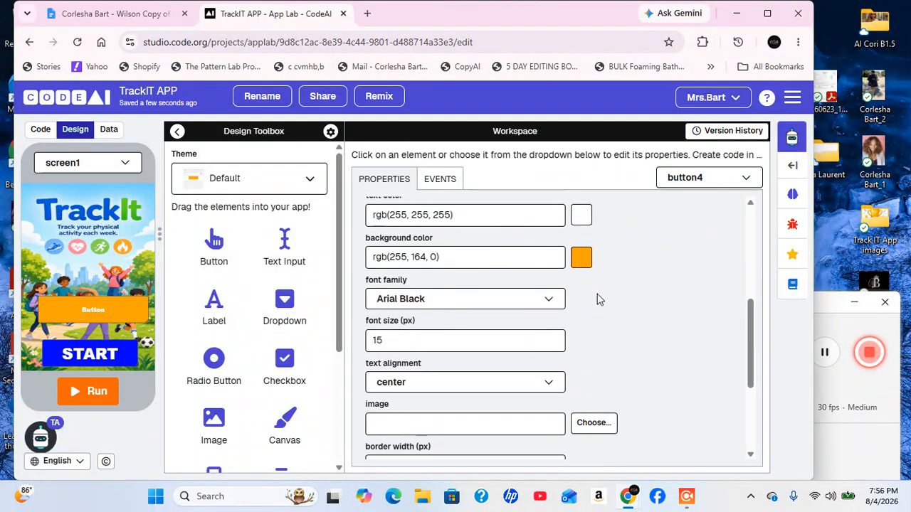
click(582, 258)
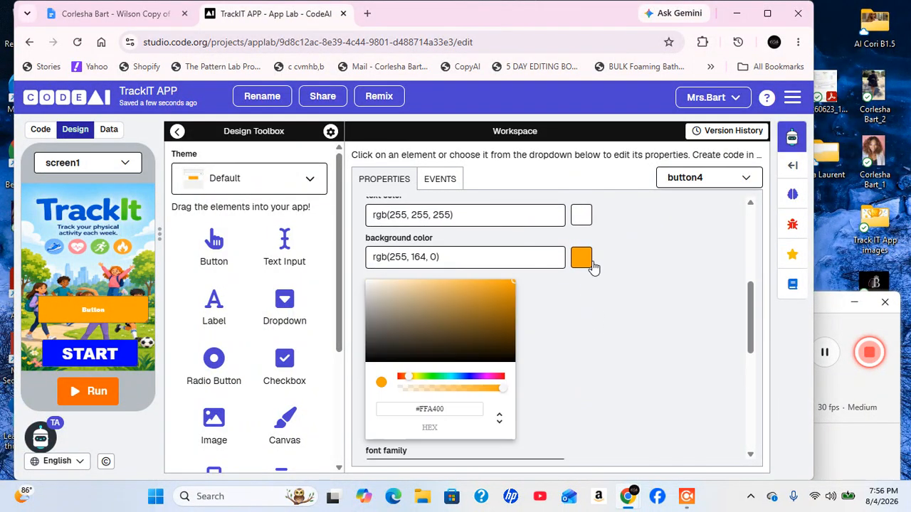
click(449, 377)
click(481, 291)
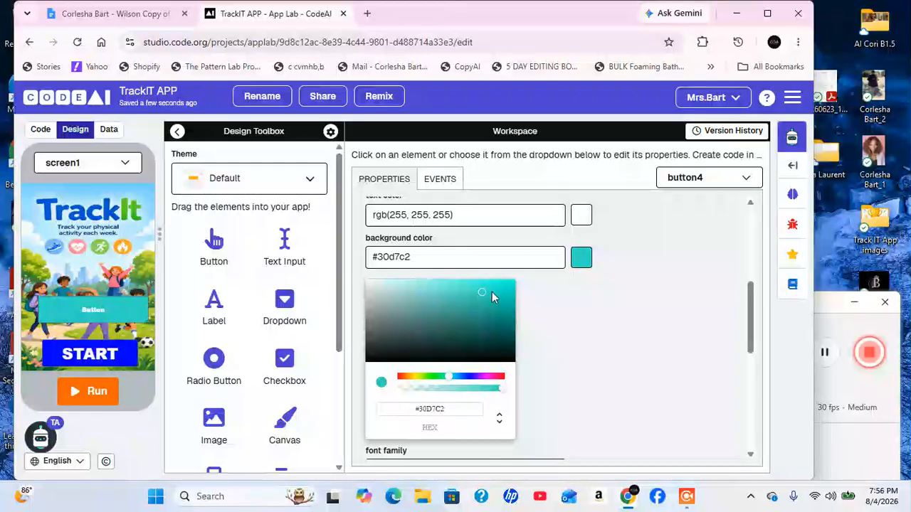
click(600, 301)
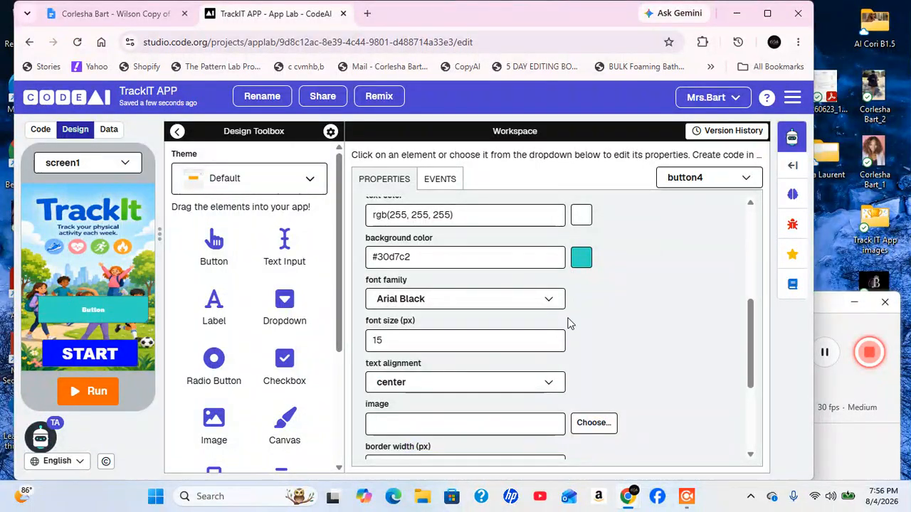
Set the new button's text to START.
scroll(654, 339, up, 5)
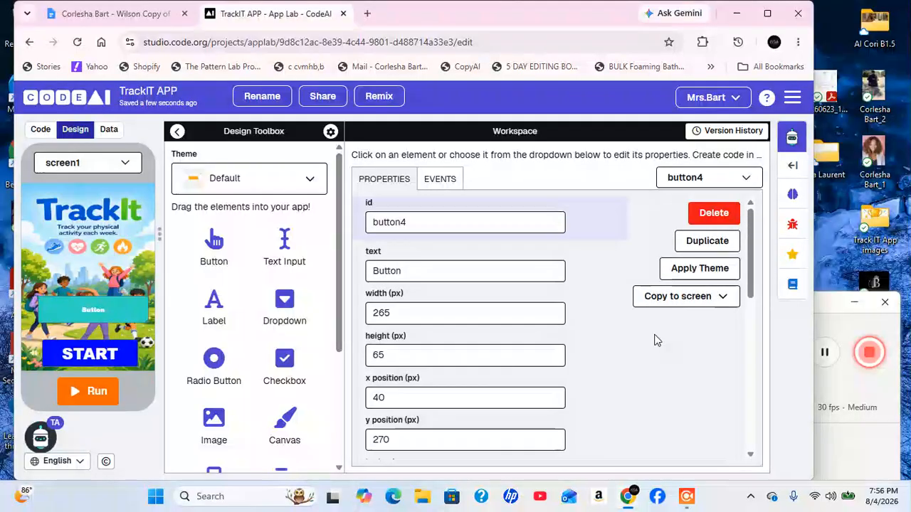
click(442, 278)
drag(442, 278, 282, 270)
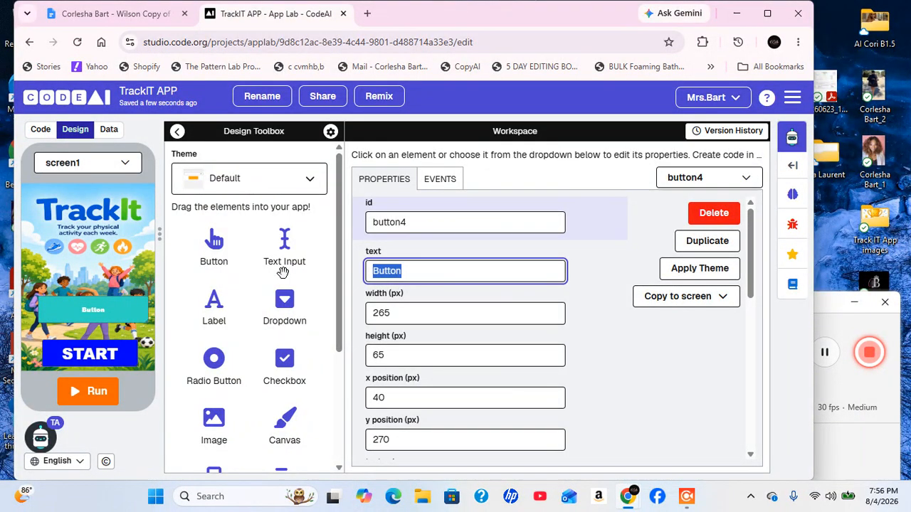
text(START)
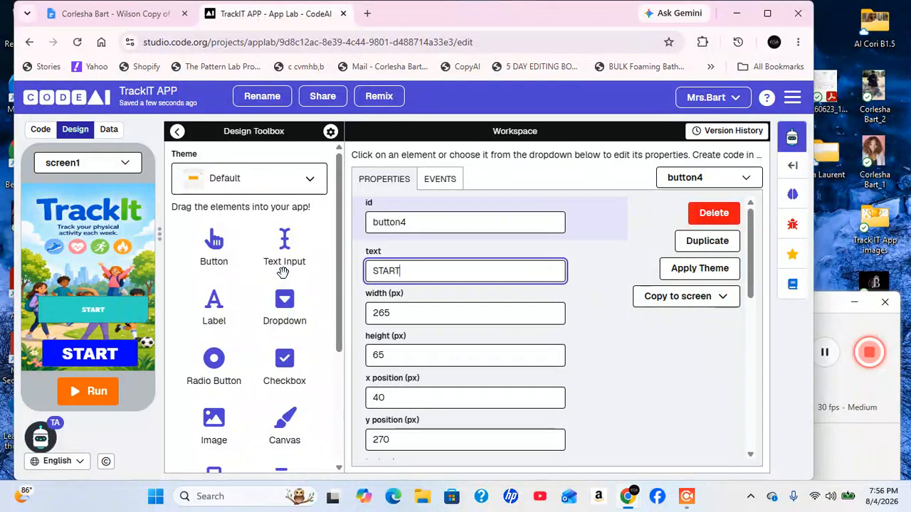
Try Lucida Sans as the new button's font, set it back to Arial Black, and make the font size 37 px.
scroll(602, 368, down, 3)
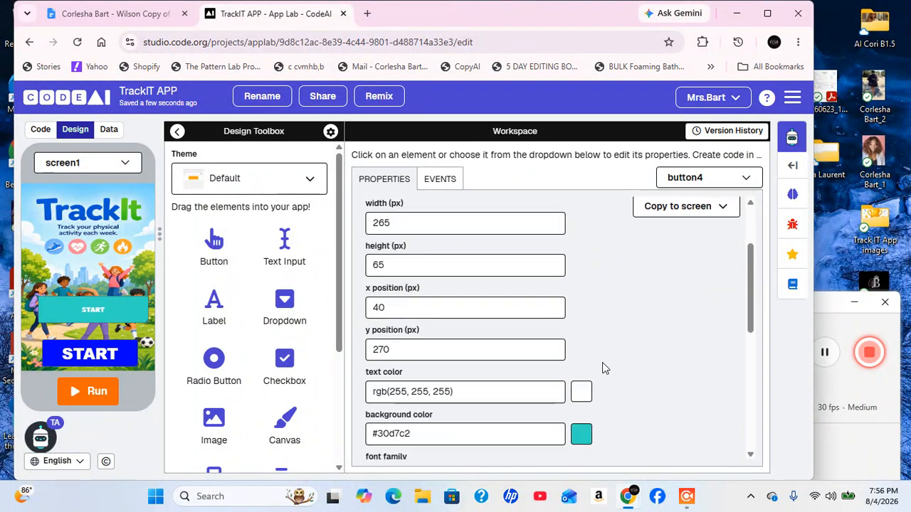
scroll(602, 364, down, 2)
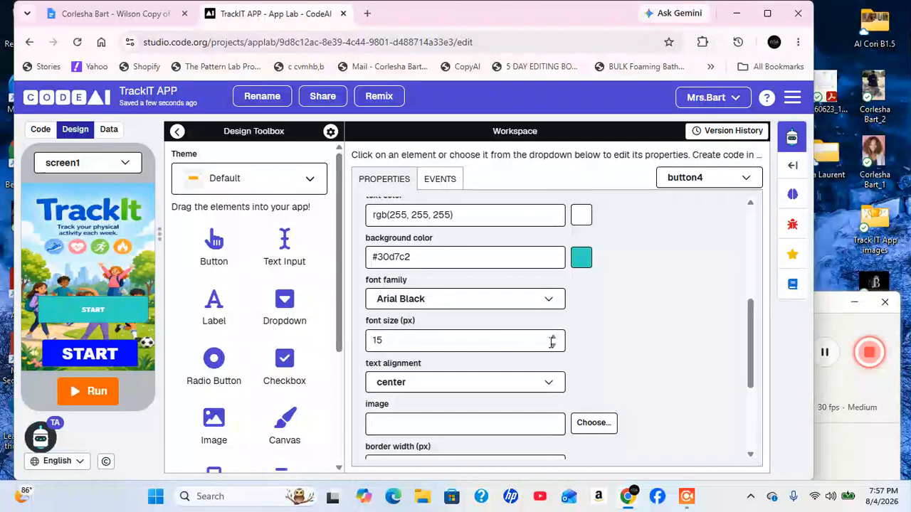
click(549, 299)
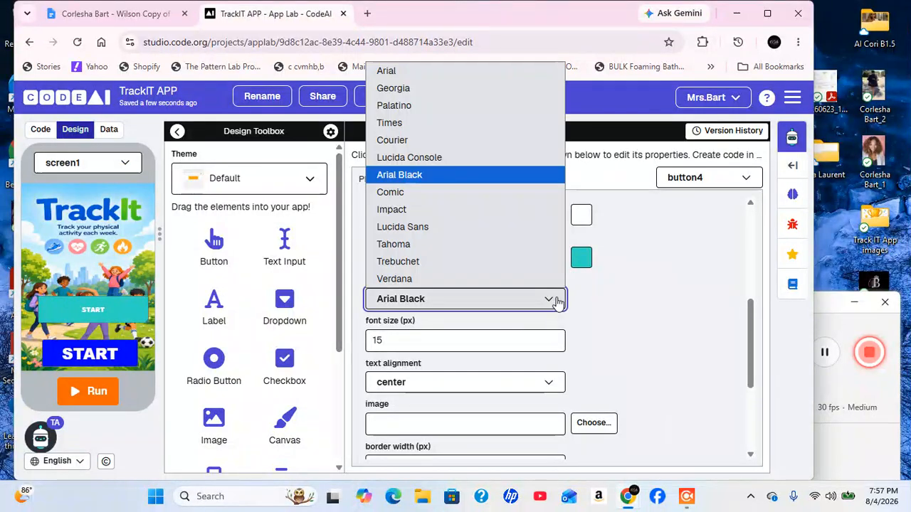
click(466, 228)
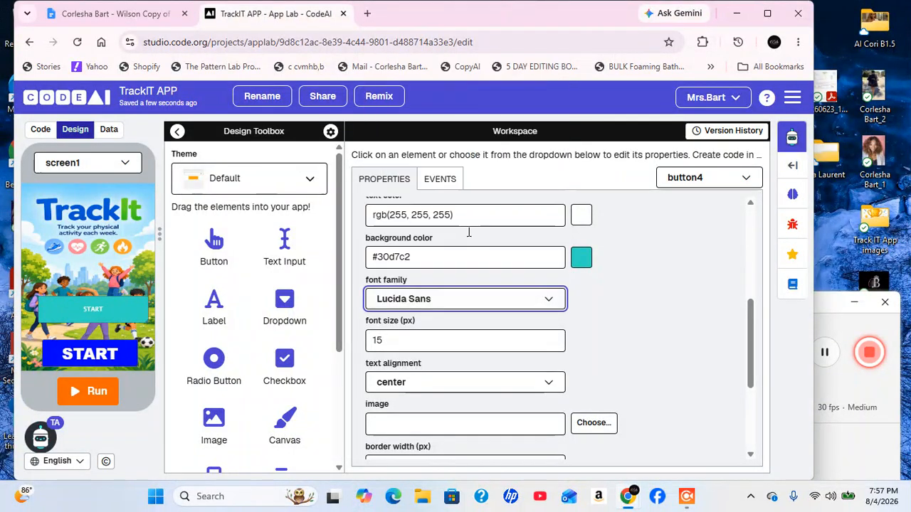
click(549, 300)
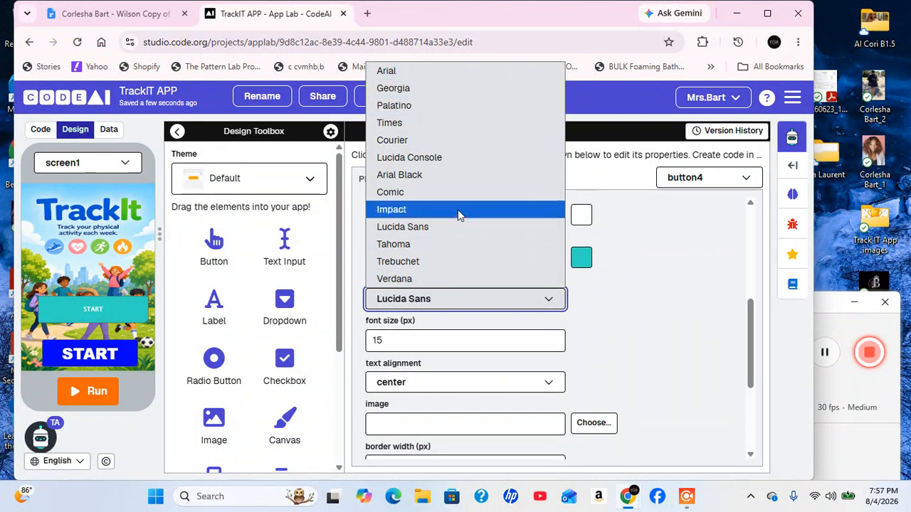
click(464, 182)
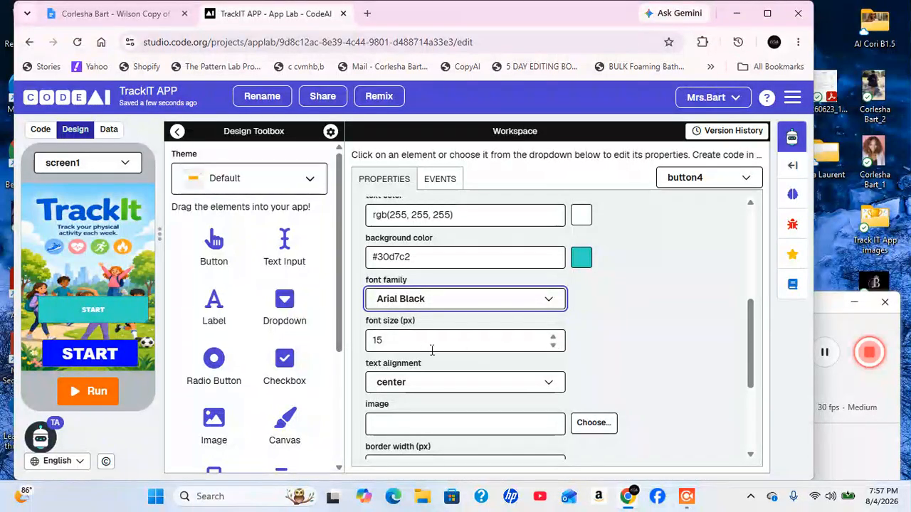
drag(409, 349, 319, 344)
text(37)
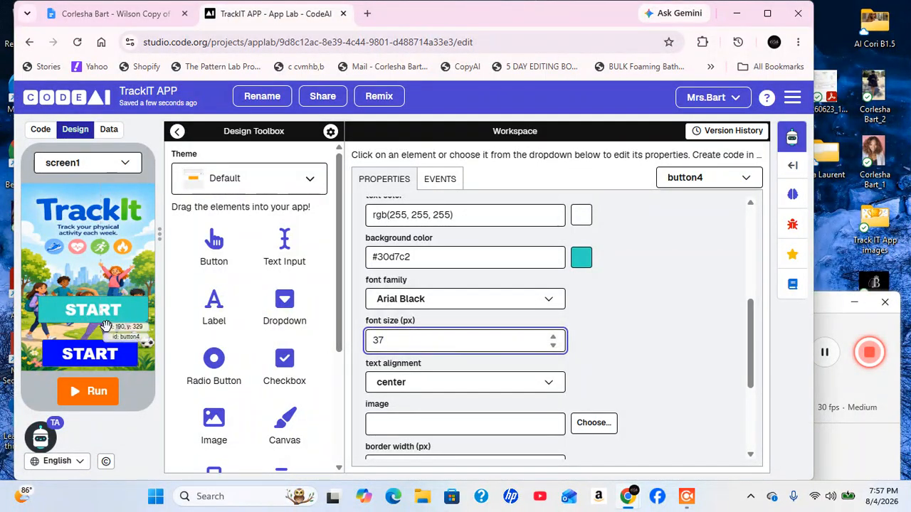
Move the turquoise START button over the original blue one, at about x 35, y 375, and delete the turquoise button.
drag(91, 314, 84, 363)
drag(84, 368, 86, 364)
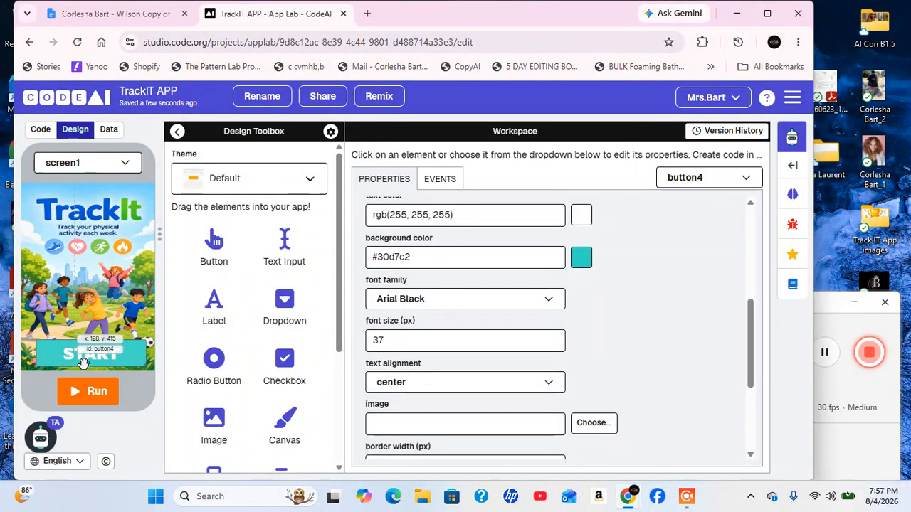
scroll(630, 295, up, 5)
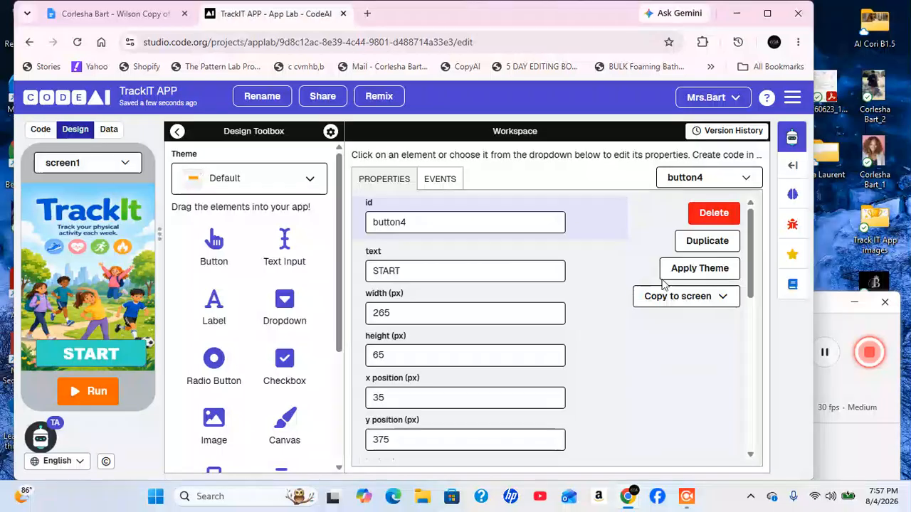
click(711, 212)
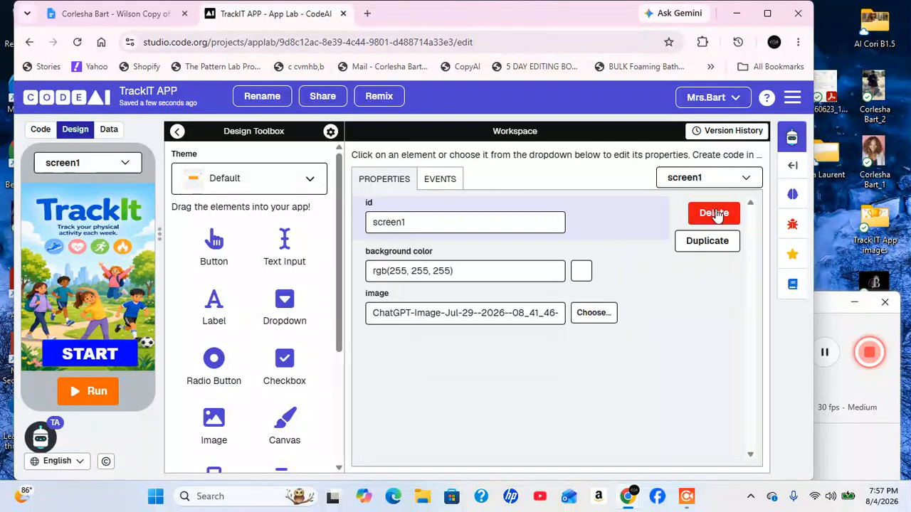
Switch to LevelScreen and select its "Choose Your Level" heading label.
click(128, 166)
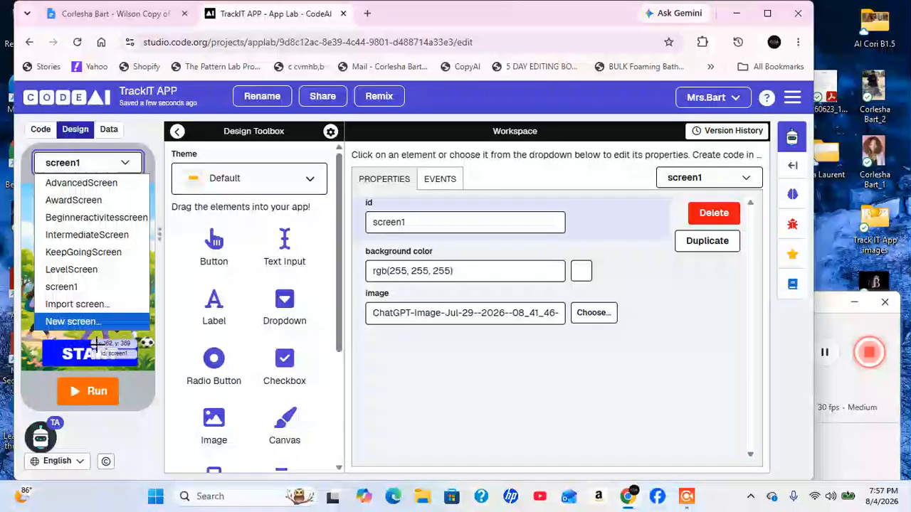
click(80, 270)
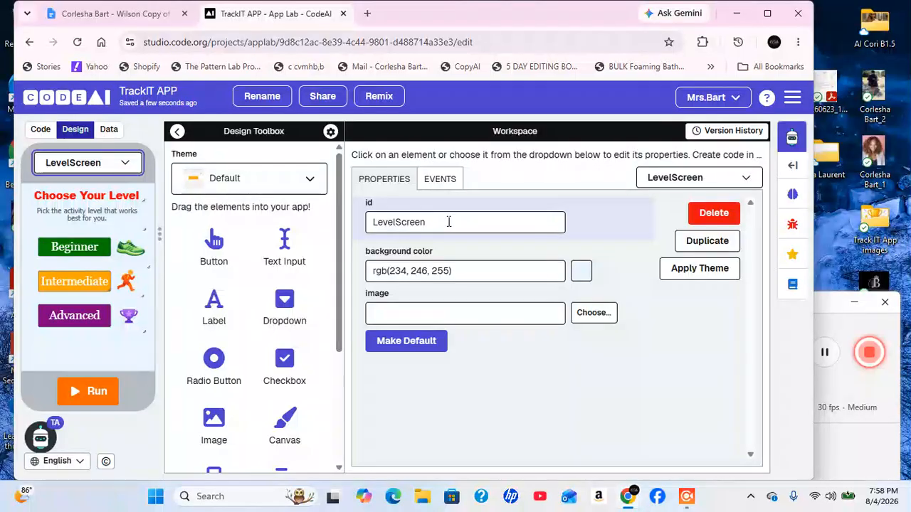
click(90, 202)
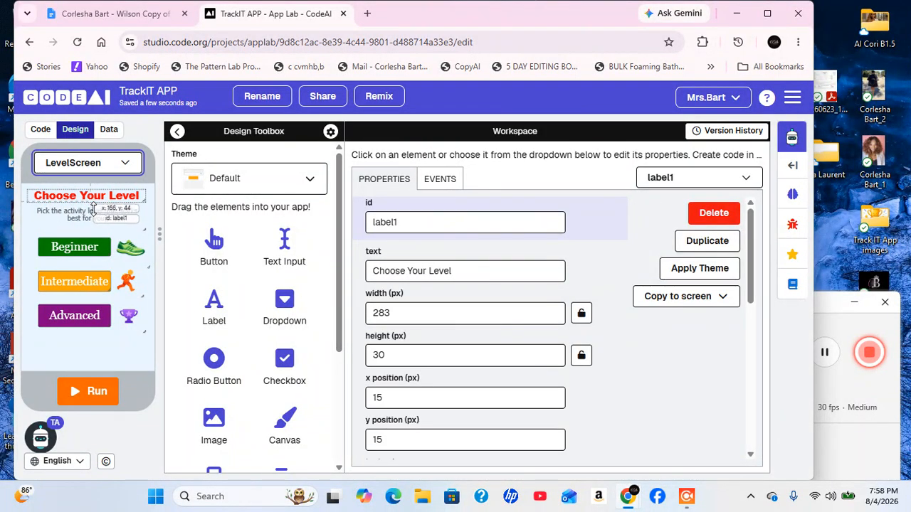
Add a label just above the Beginner button at about x 65, y 105 and enlarge it to about 165 by 40 px.
drag(219, 318, 60, 243)
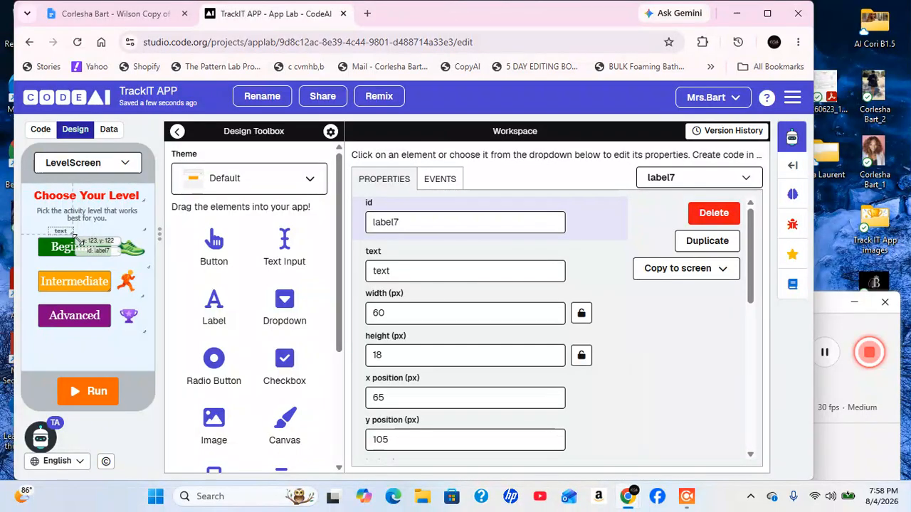
drag(75, 238, 123, 250)
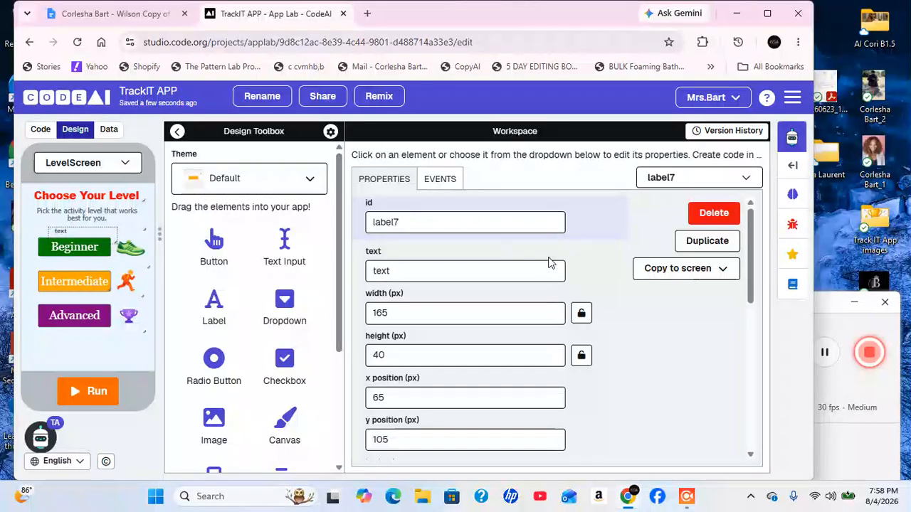
Set the text of the new label above the Beginner button to "Choose Your Level".
click(417, 272)
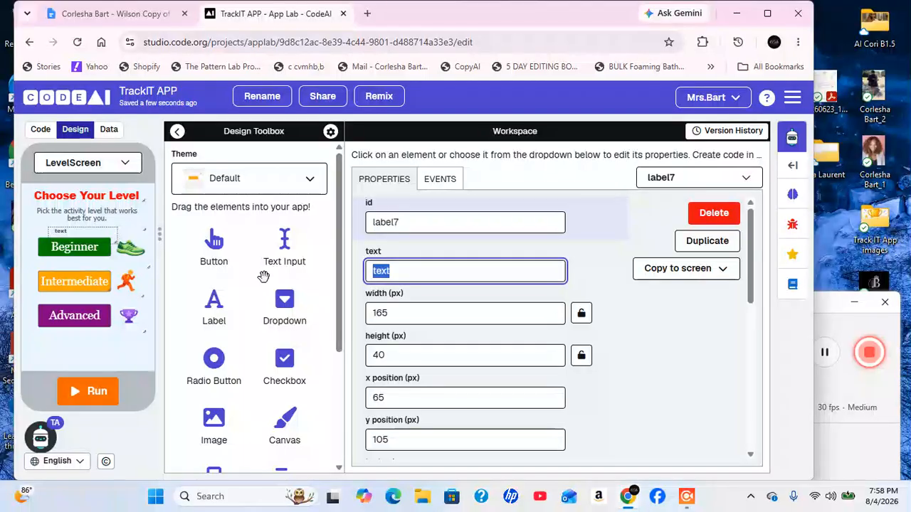
text(C)
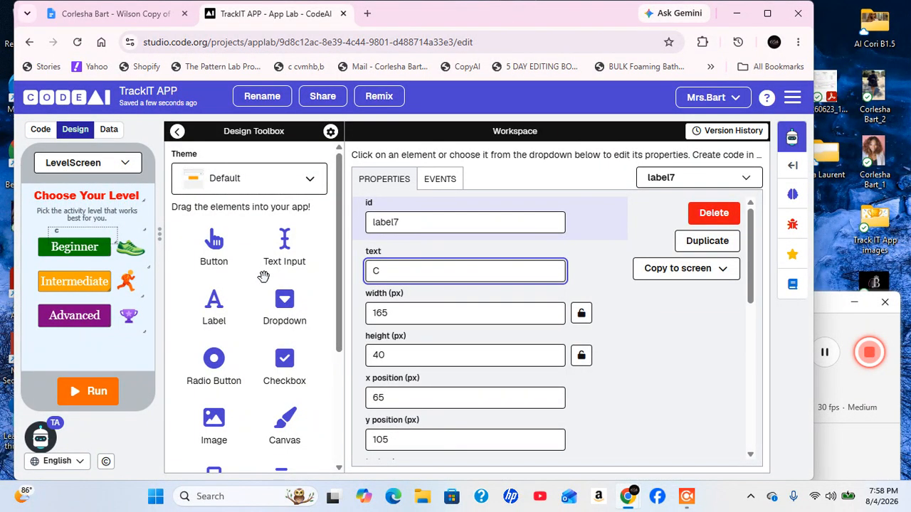
text(hoo)
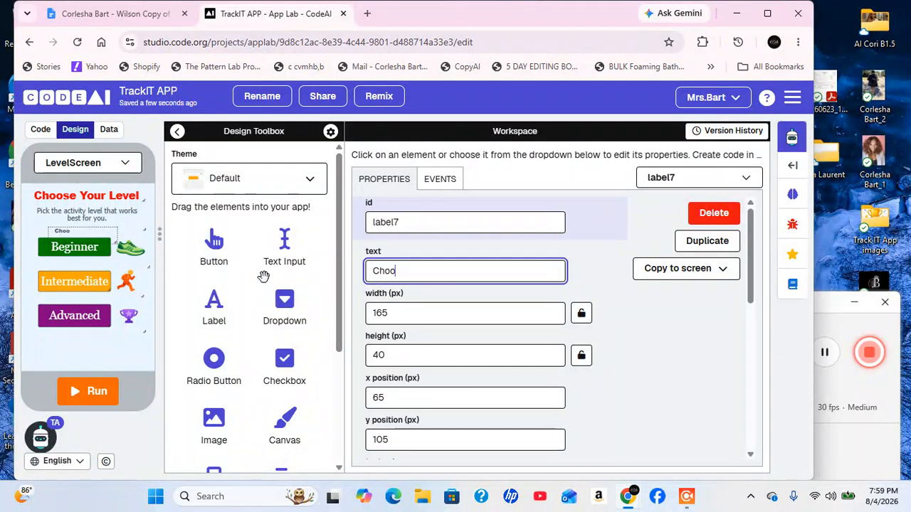
text(se Your Level)
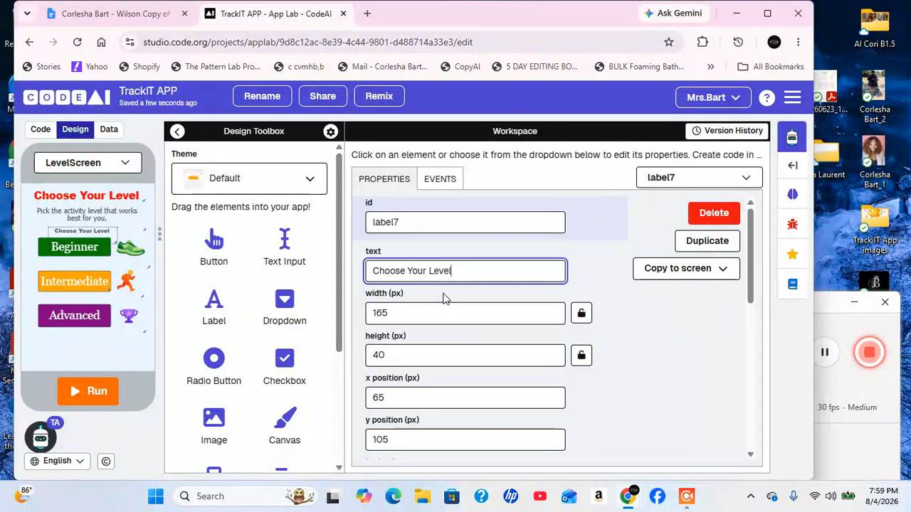
Change the new label's text color to the muted purple #5e4d5f.
scroll(491, 320, down, 3)
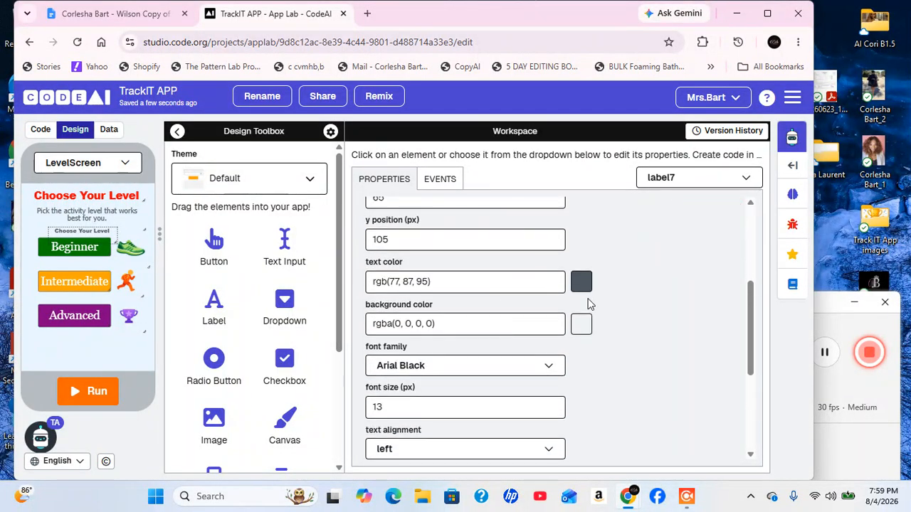
click(582, 282)
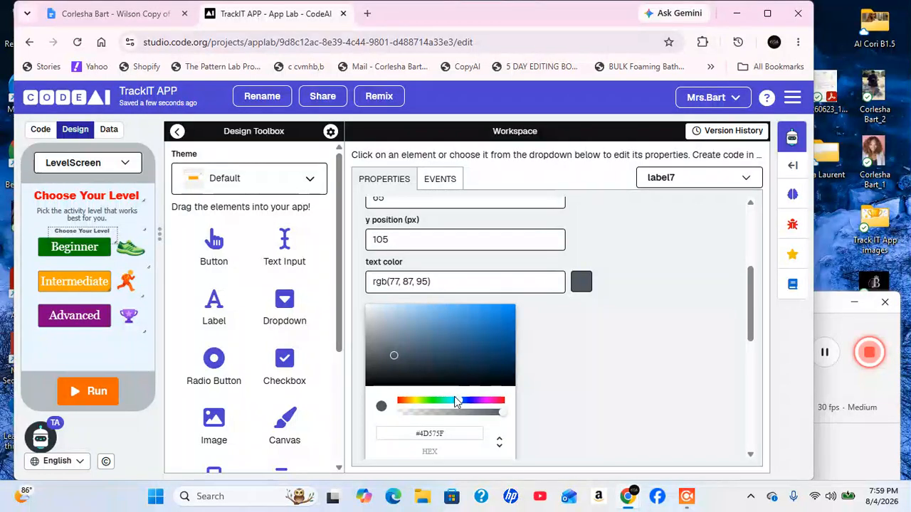
click(488, 402)
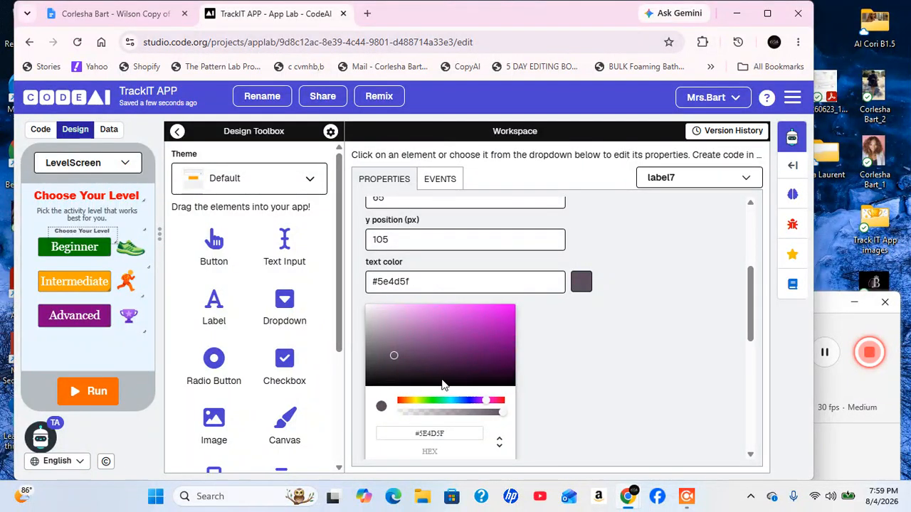
click(601, 354)
scroll(586, 355, down, 1)
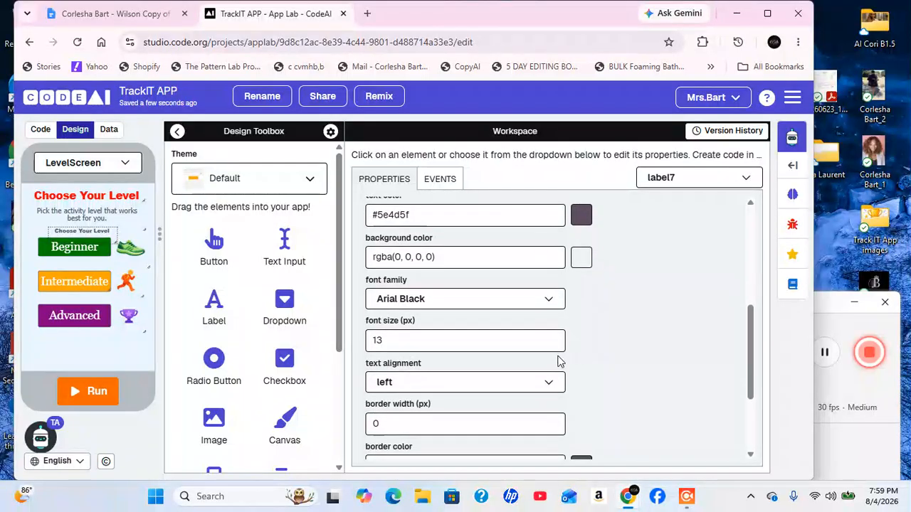
Set the new label's font size to 25 px and fit its box to about 310 by 45 px at x 30, y 95.
drag(396, 342, 350, 343)
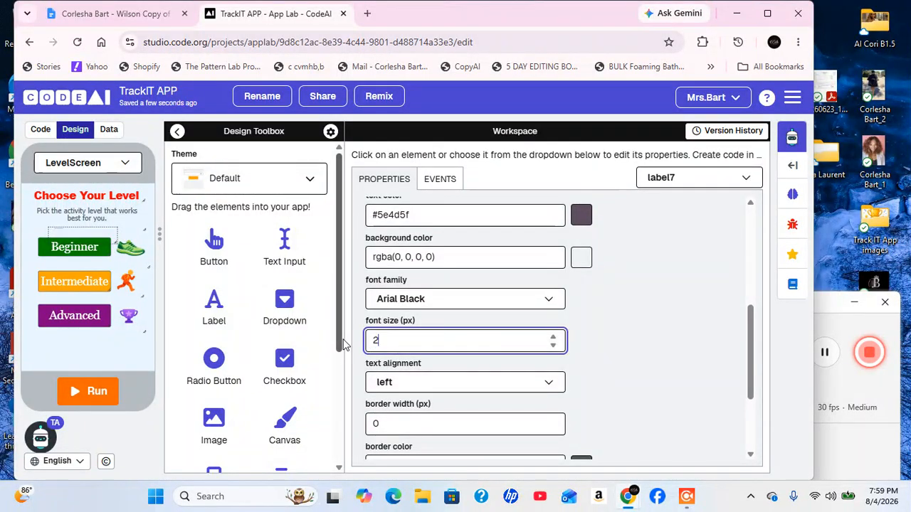
text(25)
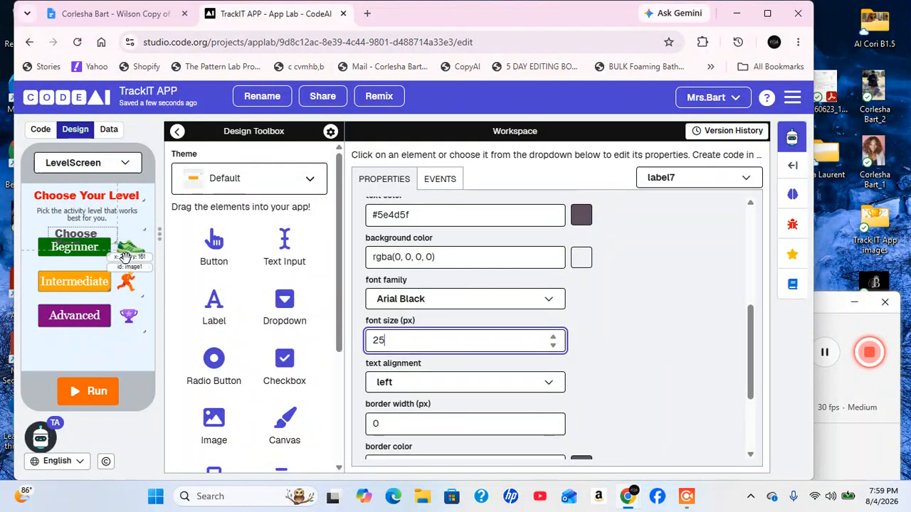
drag(124, 253, 156, 244)
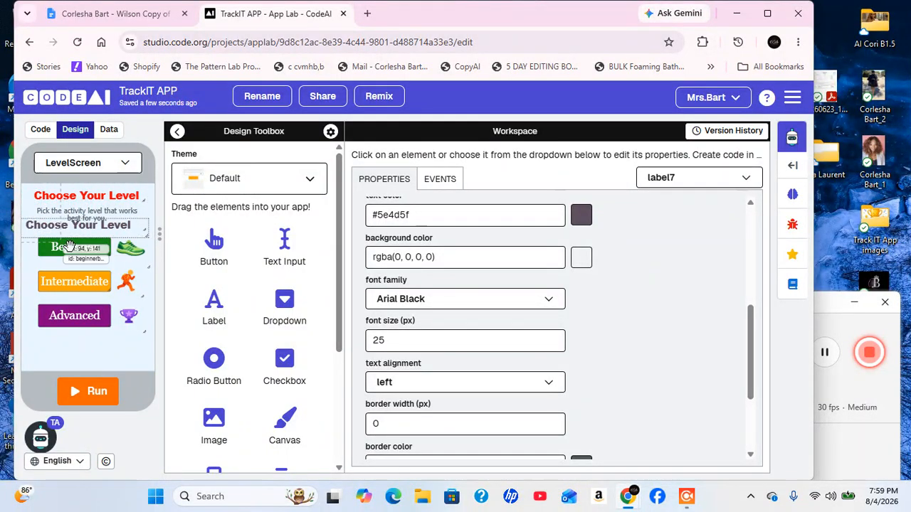
mouse_move(82, 238)
mouse_down()
mouse_move(82, 205)
mouse_move(83, 246)
mouse_up()
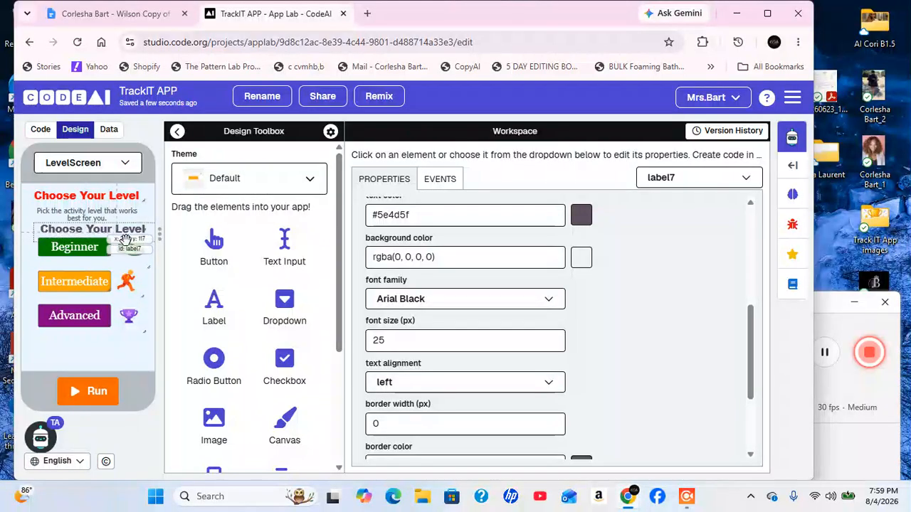
Delete the extra "Choose Your Level" label just above the Beginner button.
scroll(716, 268, up, 3)
scroll(716, 268, up, 2)
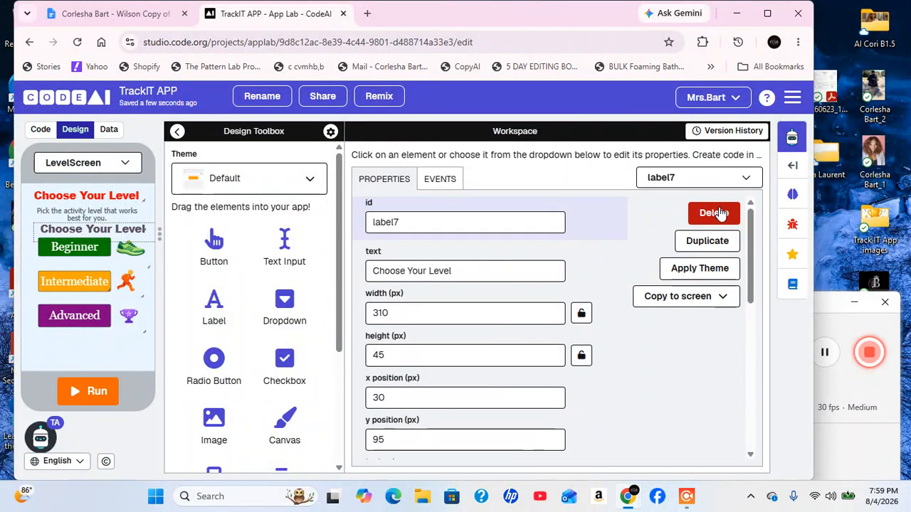
click(712, 212)
Review the properties of the red heading label and the text and style of the instruction label beneath it.
click(99, 224)
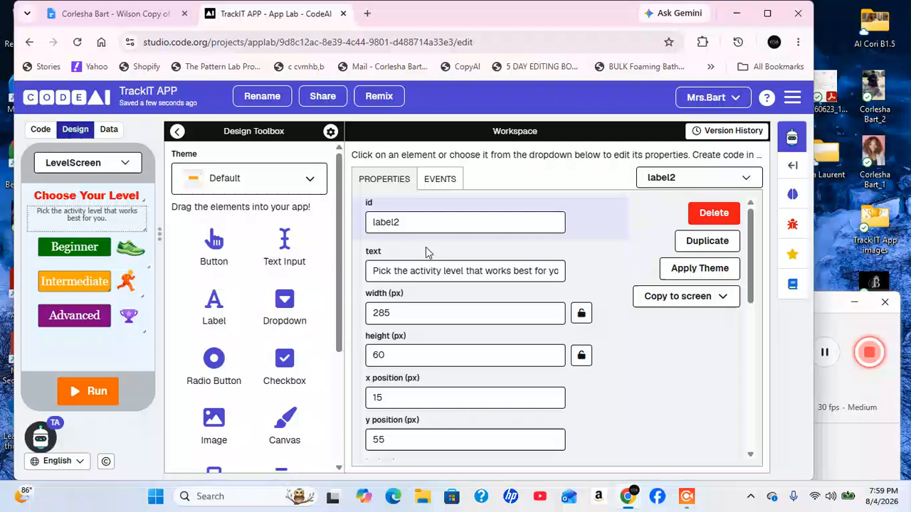
click(115, 206)
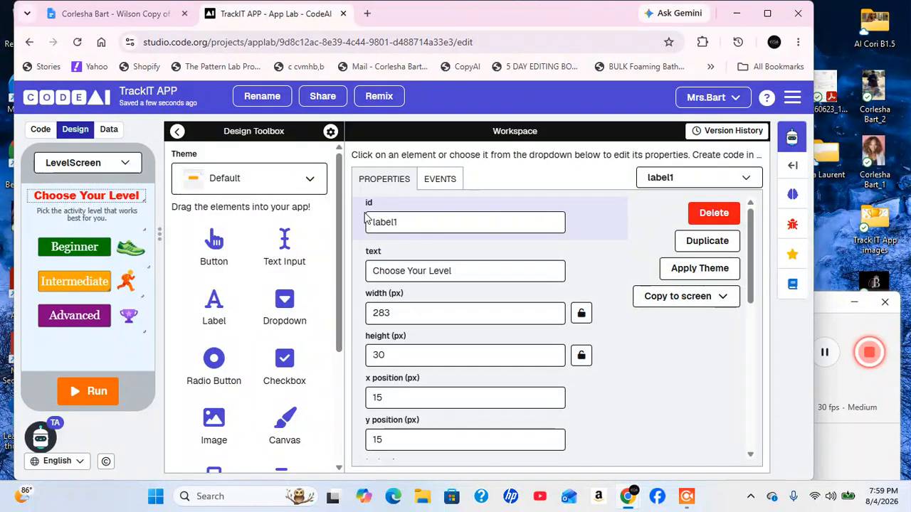
click(100, 217)
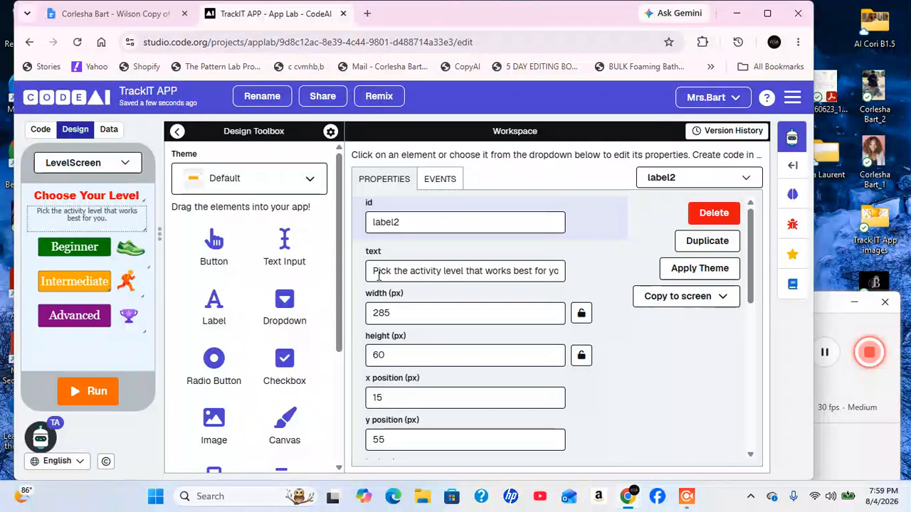
drag(378, 276, 574, 287)
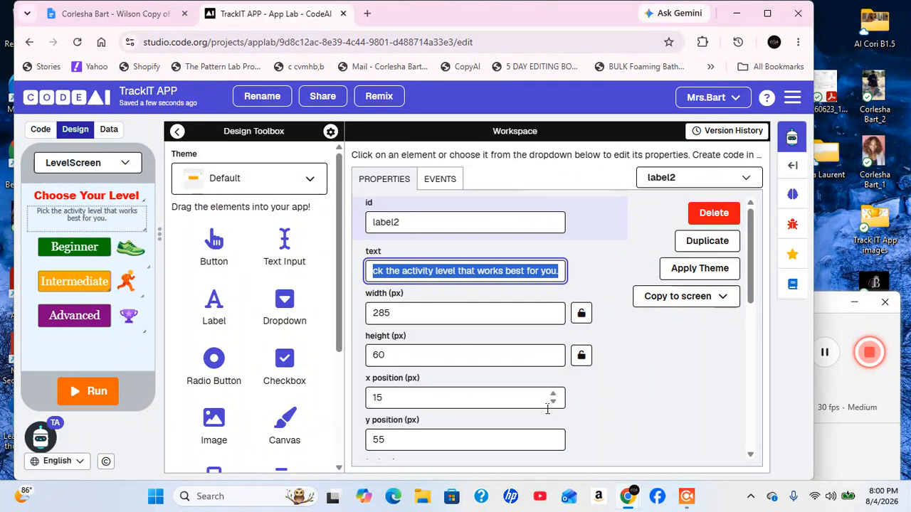
scroll(398, 313, down, 3)
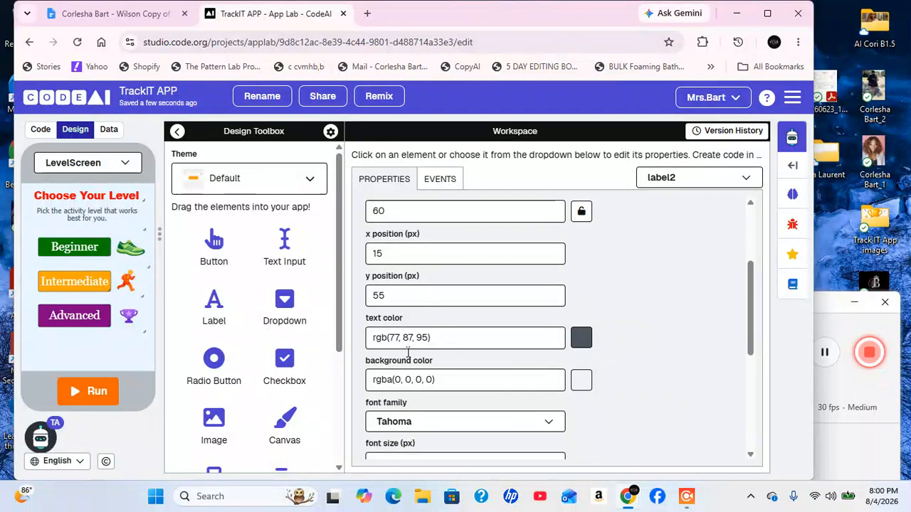
scroll(408, 353, down, 3)
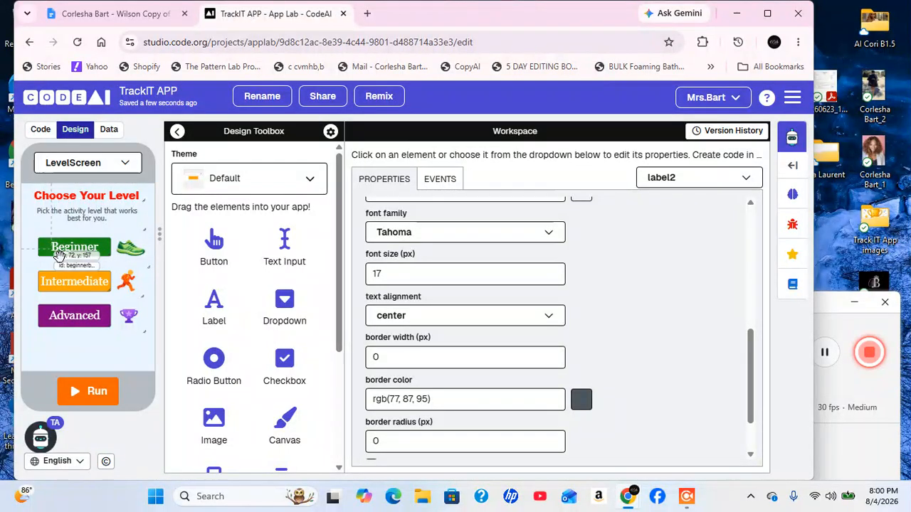
Select the Beginner button and review its text, size, position, color and font properties.
click(60, 255)
scroll(502, 309, up, 3)
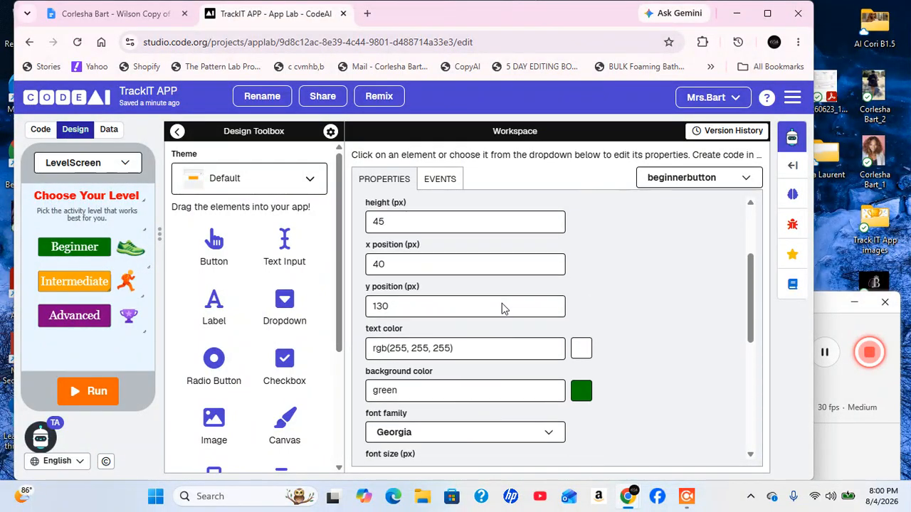
scroll(502, 308, up, 3)
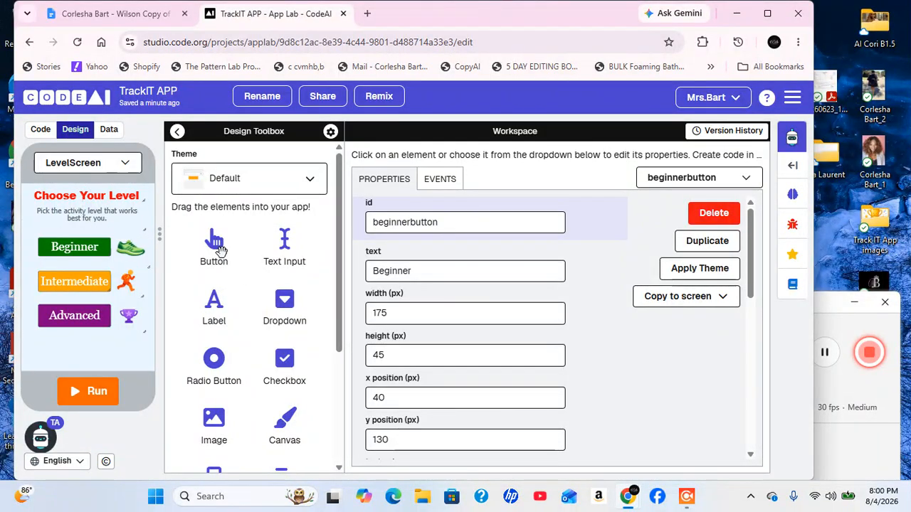
drag(216, 246, 91, 268)
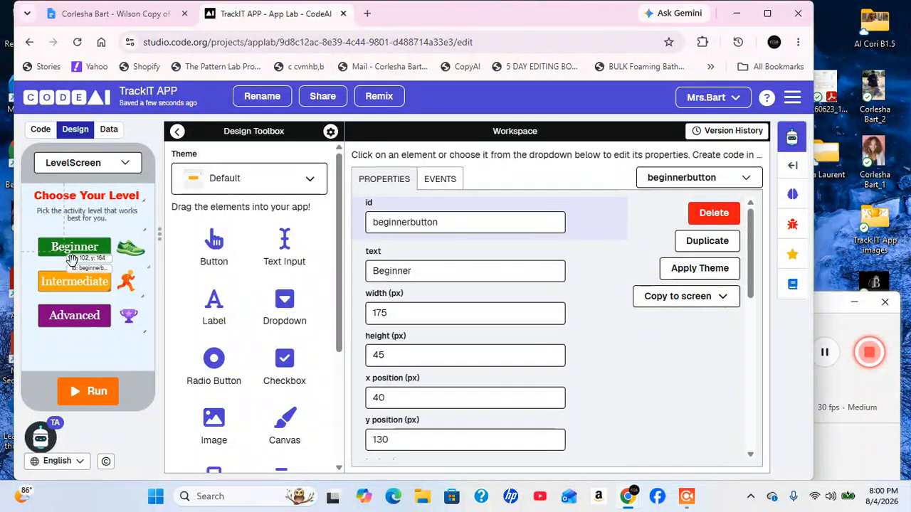
scroll(447, 290, down, 5)
scroll(449, 290, up, 2)
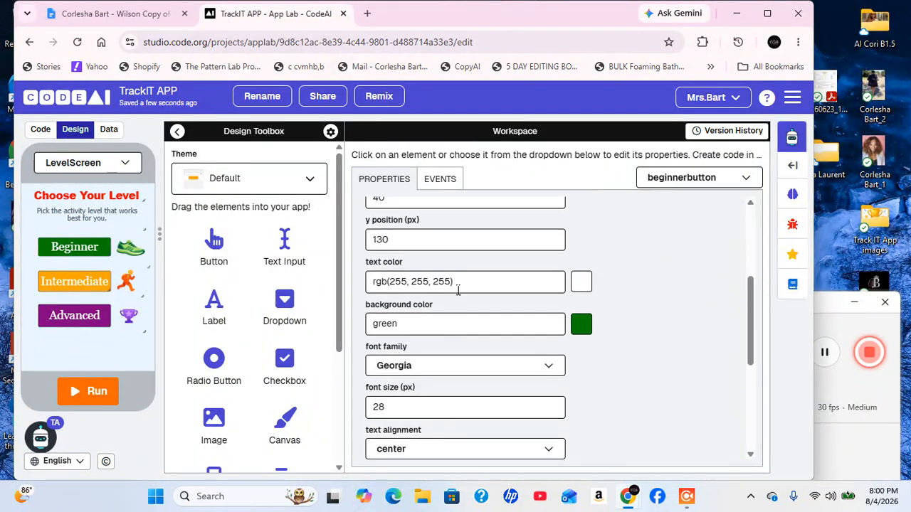
scroll(577, 352, down, 3)
scroll(575, 353, up, 5)
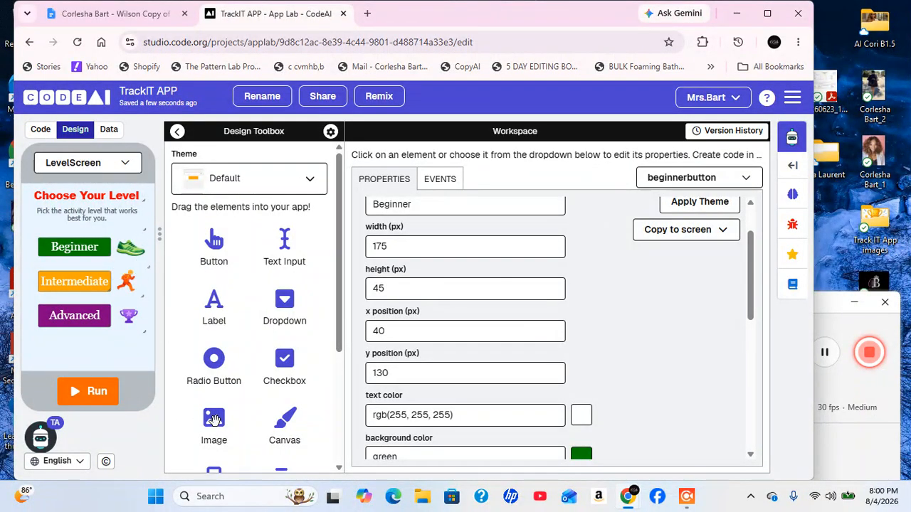
Add an image beside the Beginner button at about x 210, y 100, using the green shoe file ChatGPT-Image-Jul-29--2026--09_07_31-PM-(1).png.
drag(225, 430, 139, 234)
scroll(577, 349, down, 2)
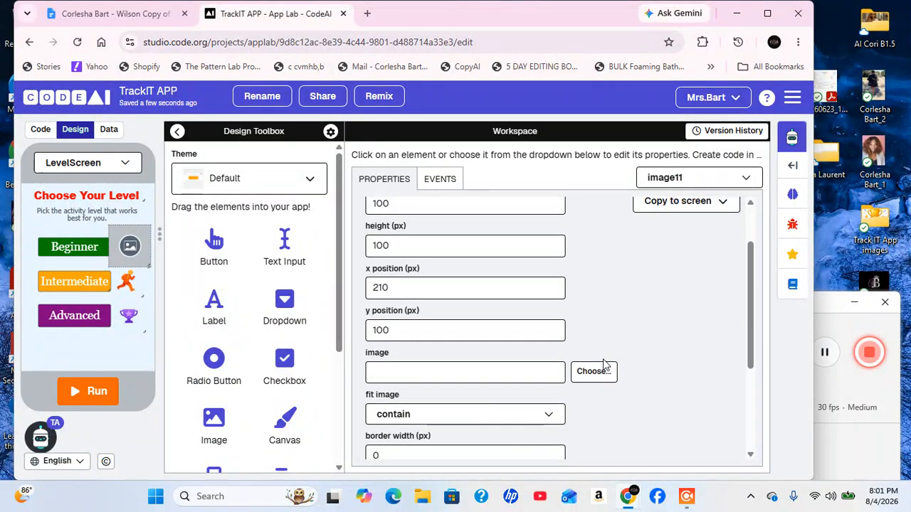
scroll(602, 361, up, 2)
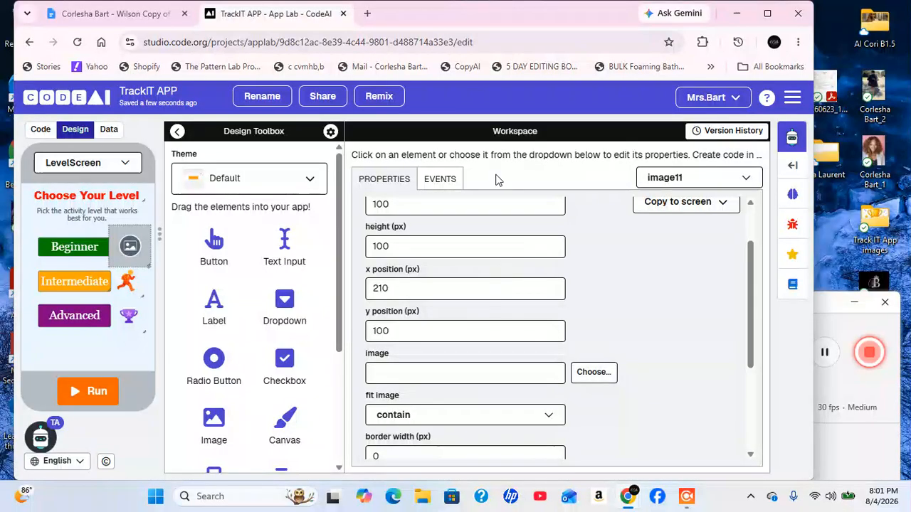
click(607, 376)
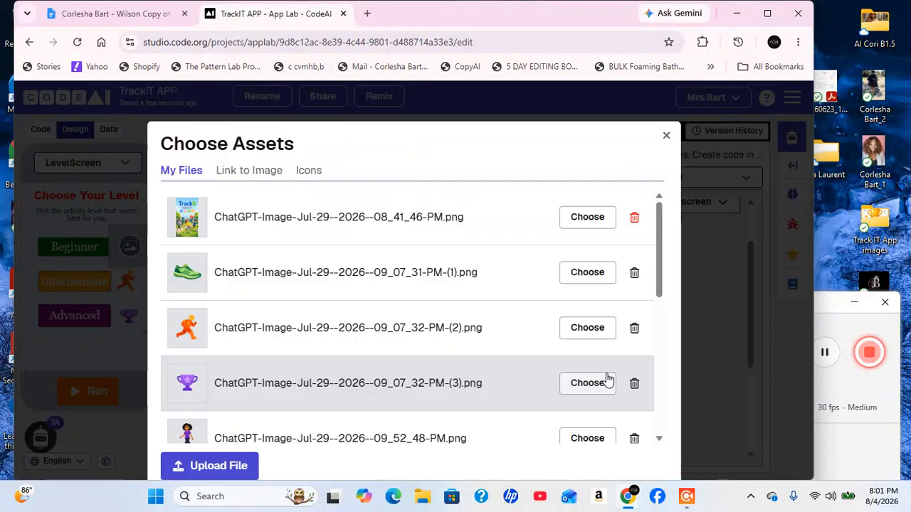
click(587, 279)
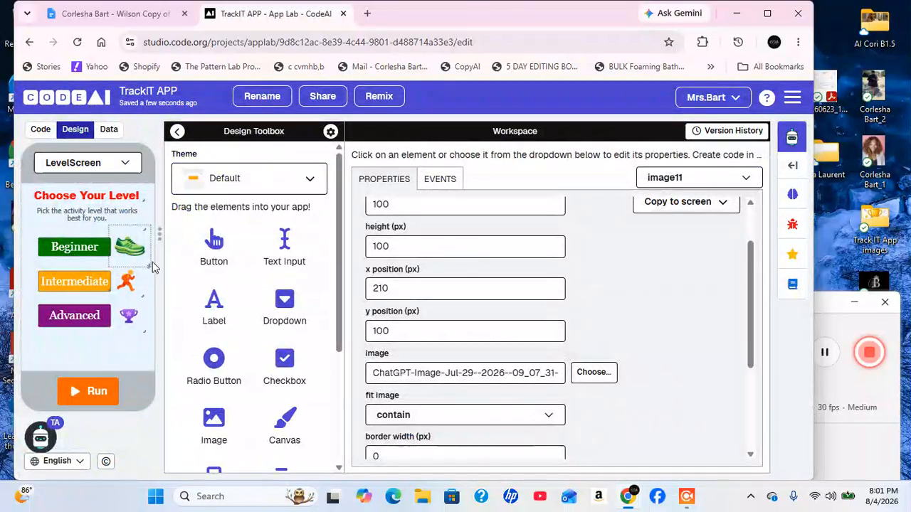
Shift the new shoe image to about x 215, y 105 and remove it from the screen.
drag(146, 257, 143, 261)
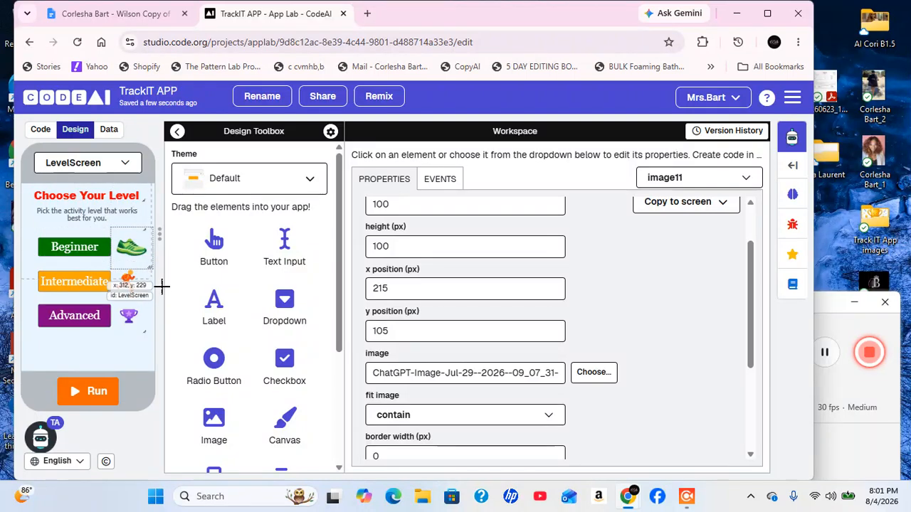
mouse_move(156, 274)
mouse_down()
mouse_move(143, 263)
mouse_move(158, 276)
mouse_up()
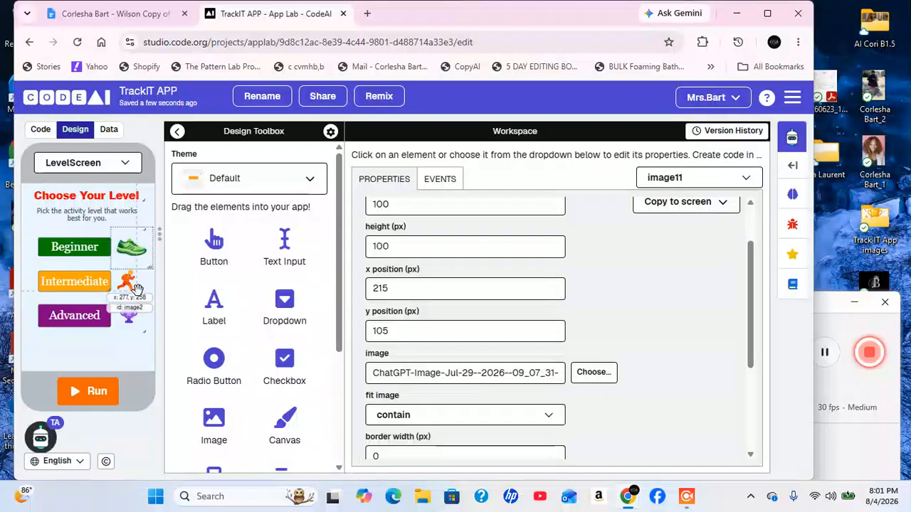
drag(139, 258, 215, 263)
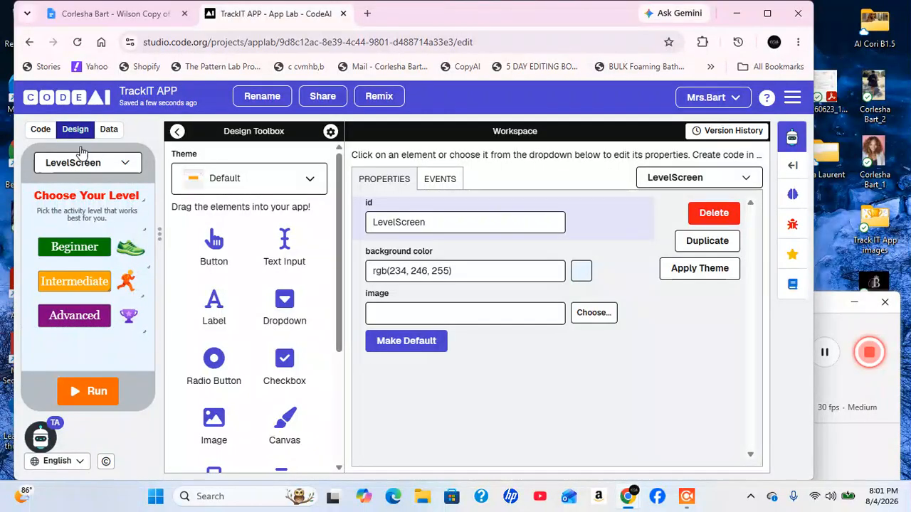
Switch to Beginneractivitesscreen and examine the size, position, color and font properties of its heading label.
click(128, 162)
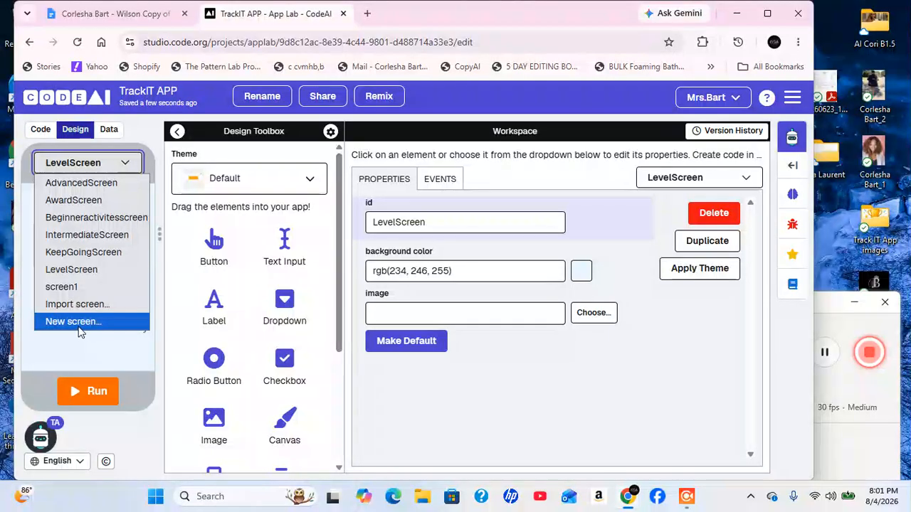
click(79, 218)
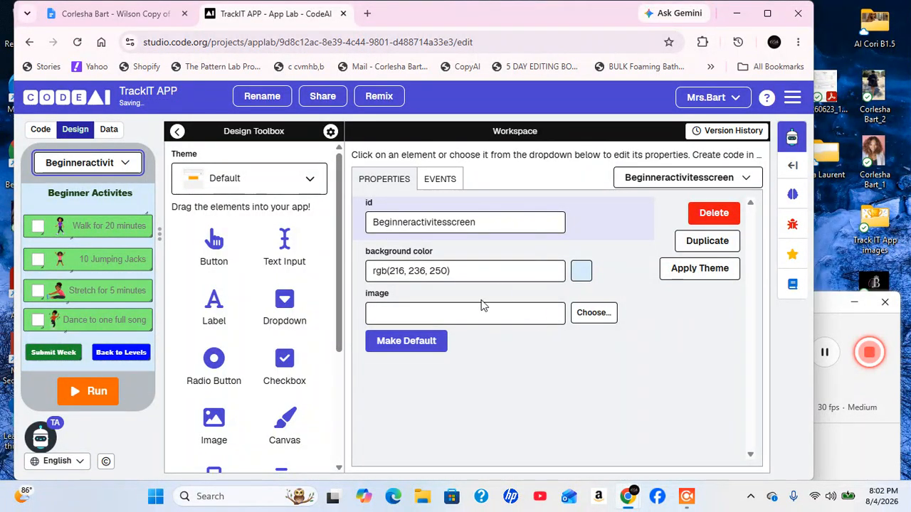
click(106, 205)
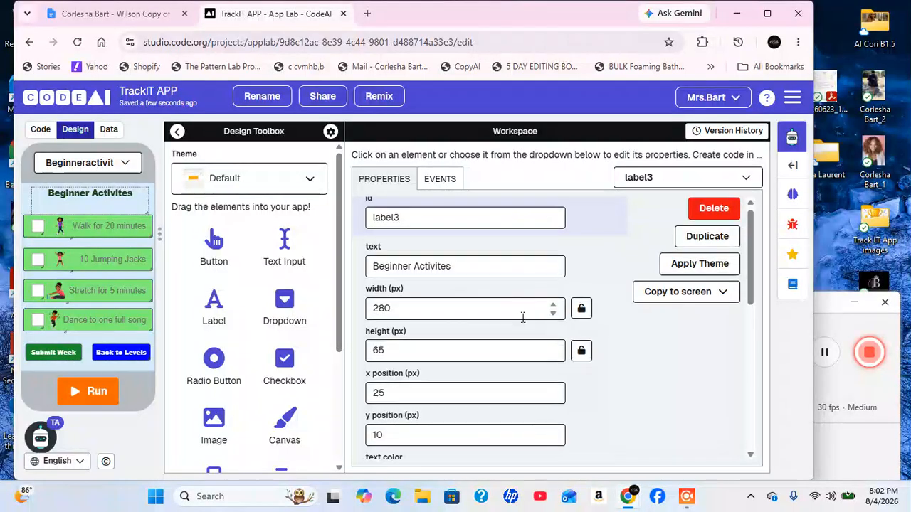
scroll(519, 316, down, 3)
scroll(519, 316, up, 1)
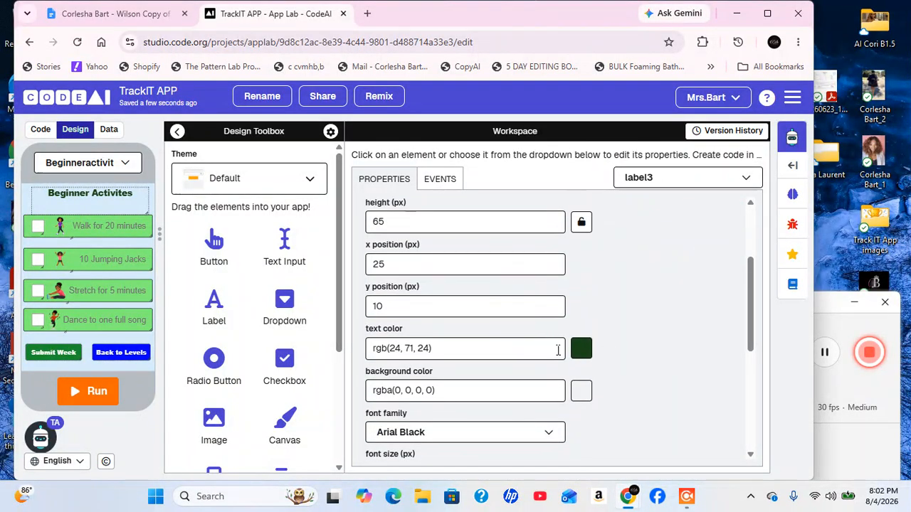
Review the heading label's font family options and size, and the properties of the "Walk for 20 minutes" text input.
scroll(418, 309, down, 5)
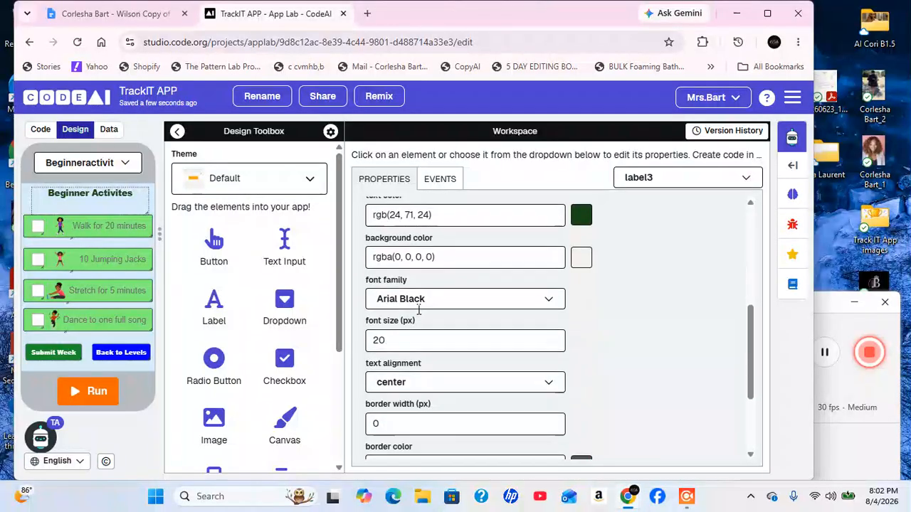
scroll(418, 306, up, 2)
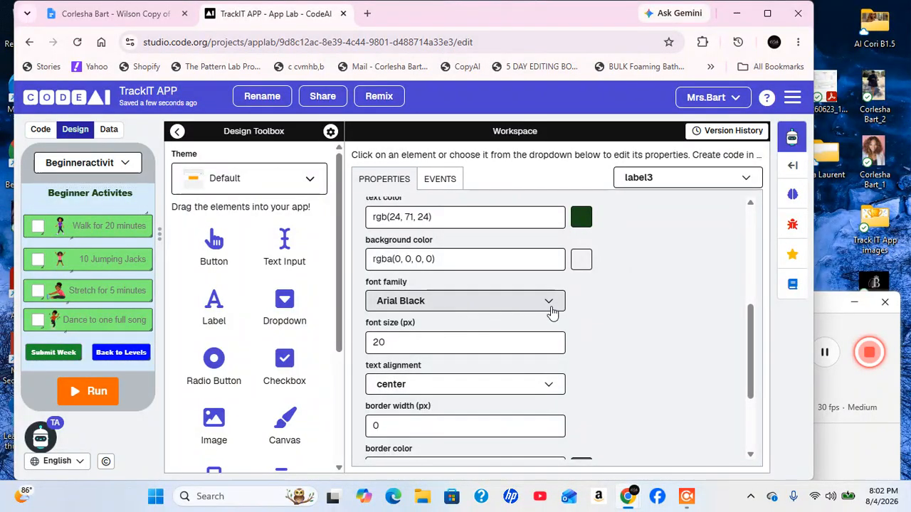
click(553, 311)
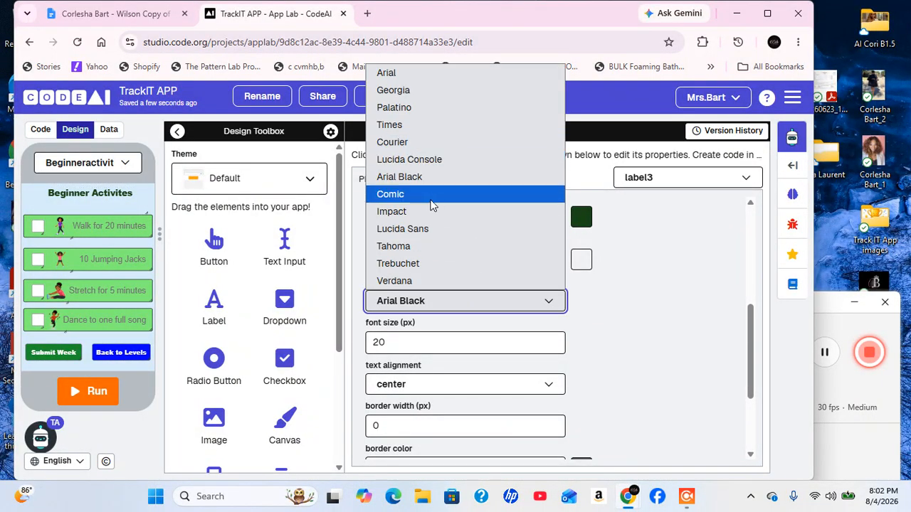
click(506, 342)
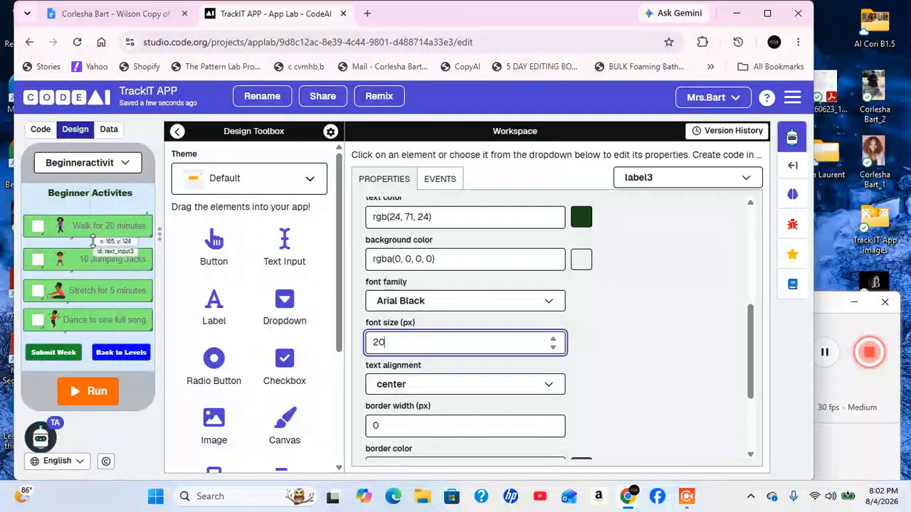
click(100, 237)
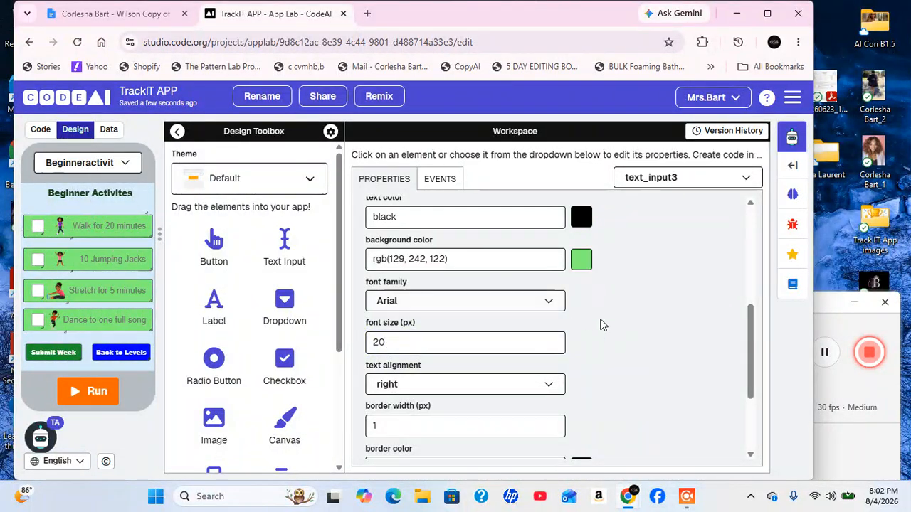
scroll(639, 335, up, 5)
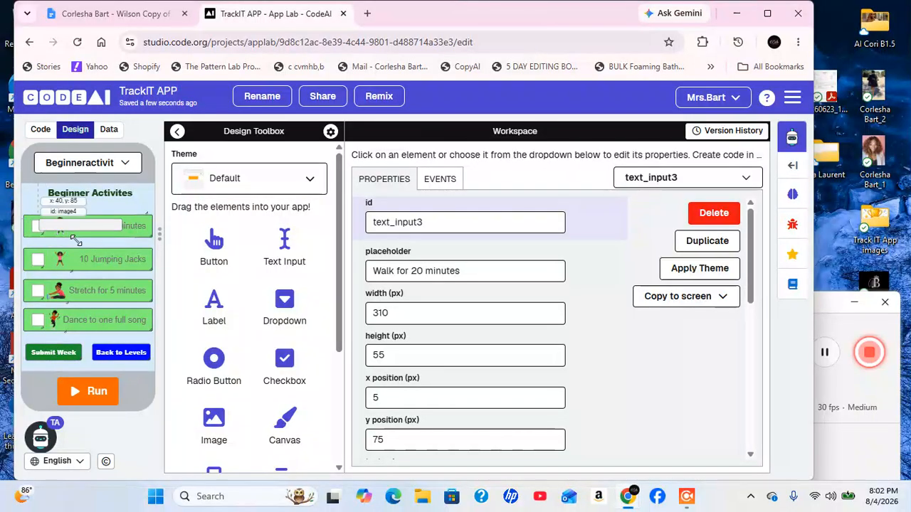
Add a text input over the "Walk for 20 minutes" row, sized about 310 by 65 px at x 10, y 65.
drag(74, 240, 156, 241)
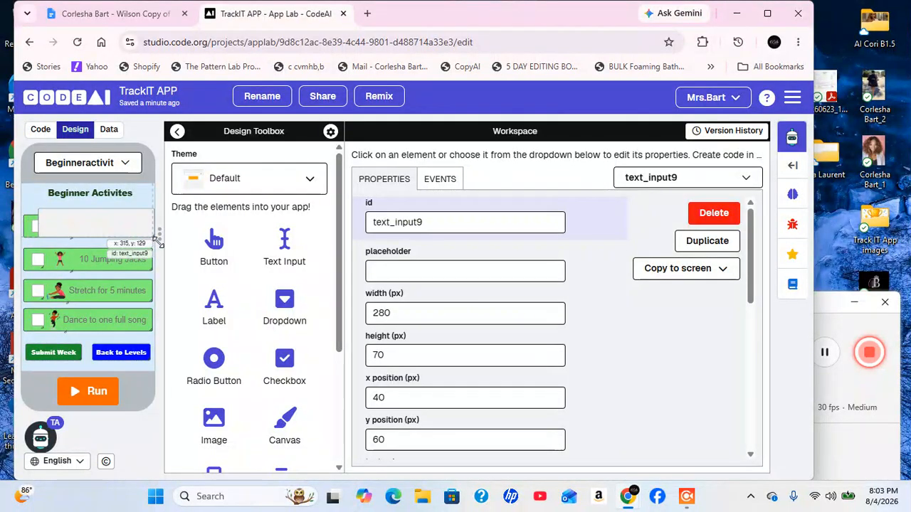
drag(79, 235, 66, 239)
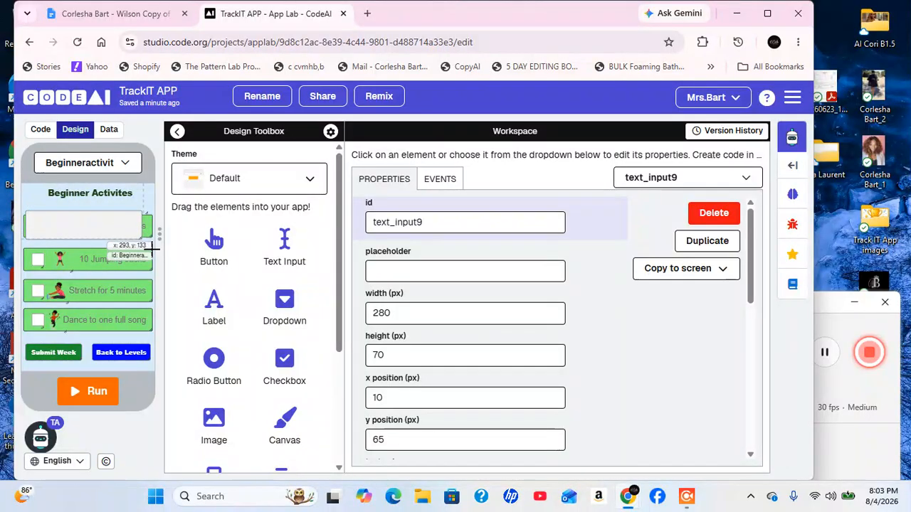
drag(153, 249, 156, 241)
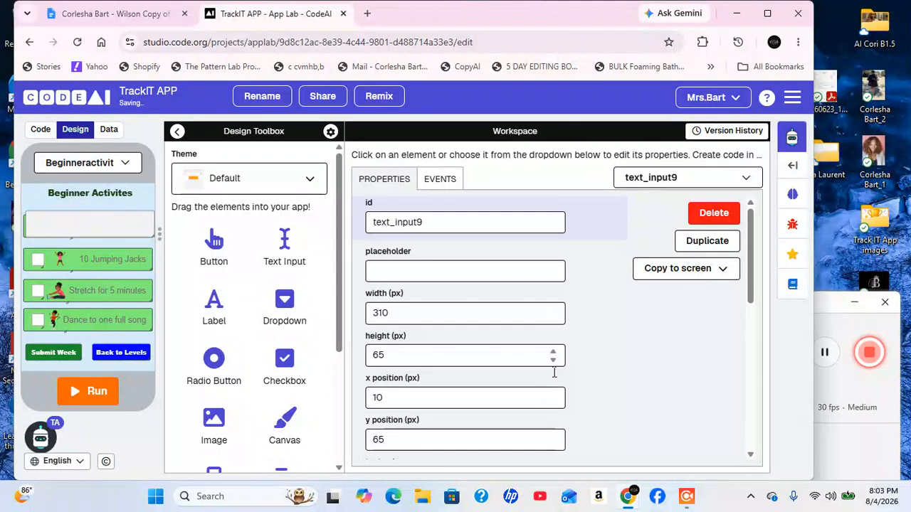
Set the new text input's background color to red #db1a1a and shift it to x 5, y 65.
scroll(566, 366, down, 4)
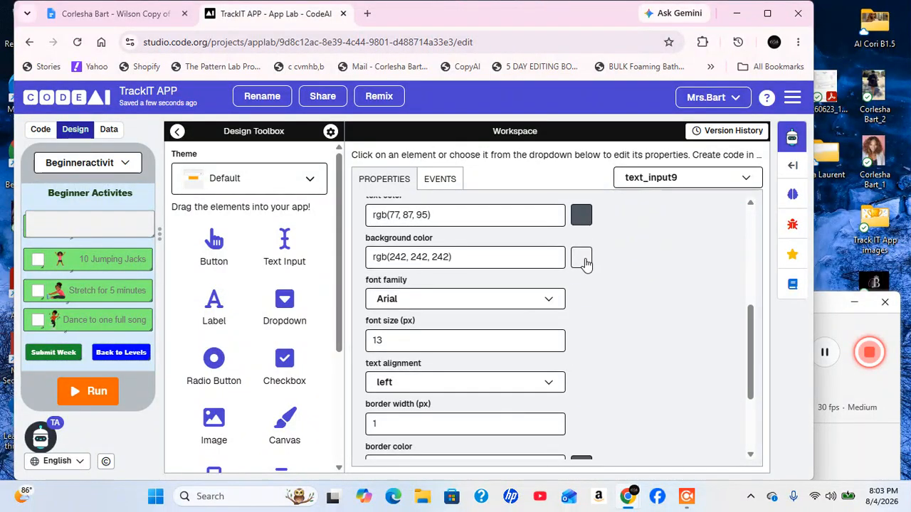
click(581, 259)
click(498, 296)
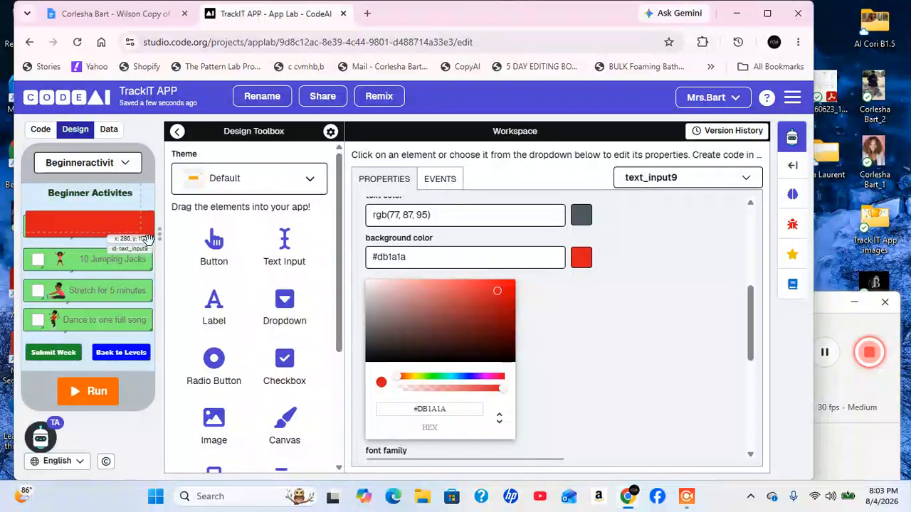
click(89, 238)
drag(89, 238, 94, 239)
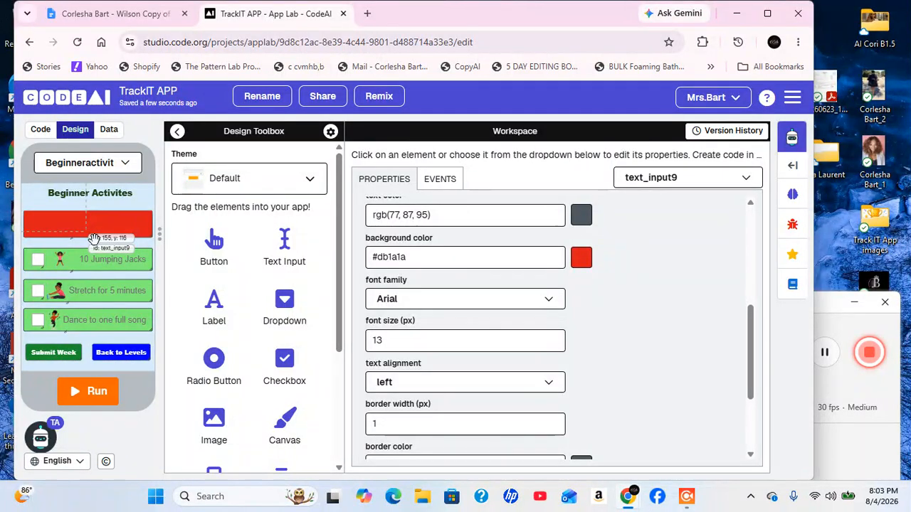
drag(94, 239, 94, 239)
Duplicate the red text input three times and place the copies over the three lower activity rows at x 5.
scroll(583, 349, up, 5)
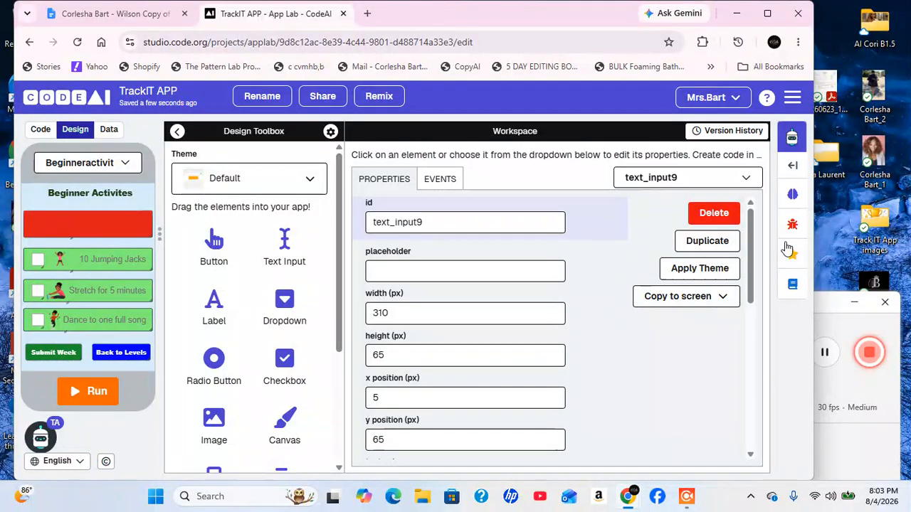
click(707, 242)
click(707, 242)
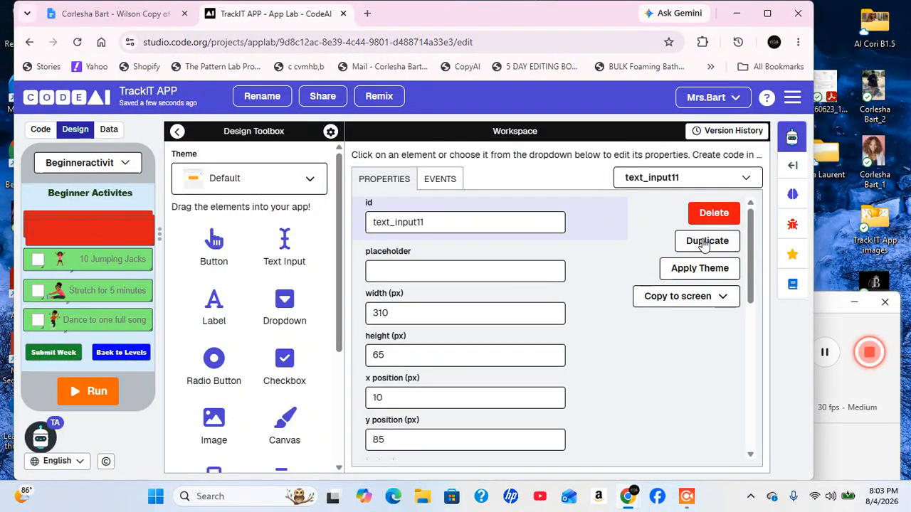
click(707, 242)
drag(82, 243, 80, 327)
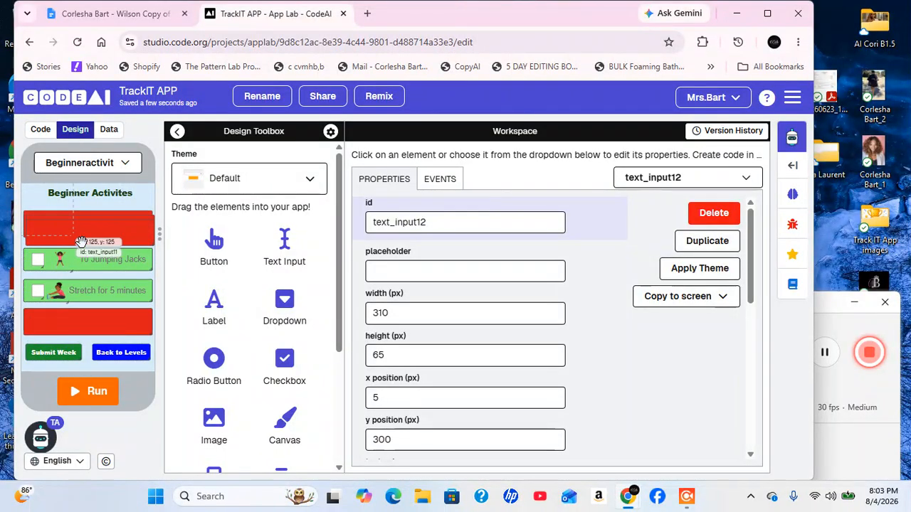
drag(79, 242, 76, 298)
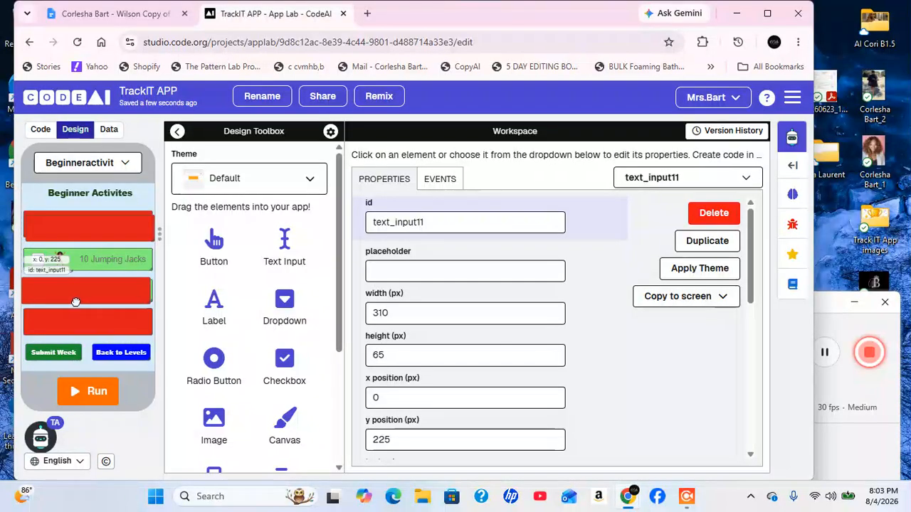
drag(65, 255, 74, 296)
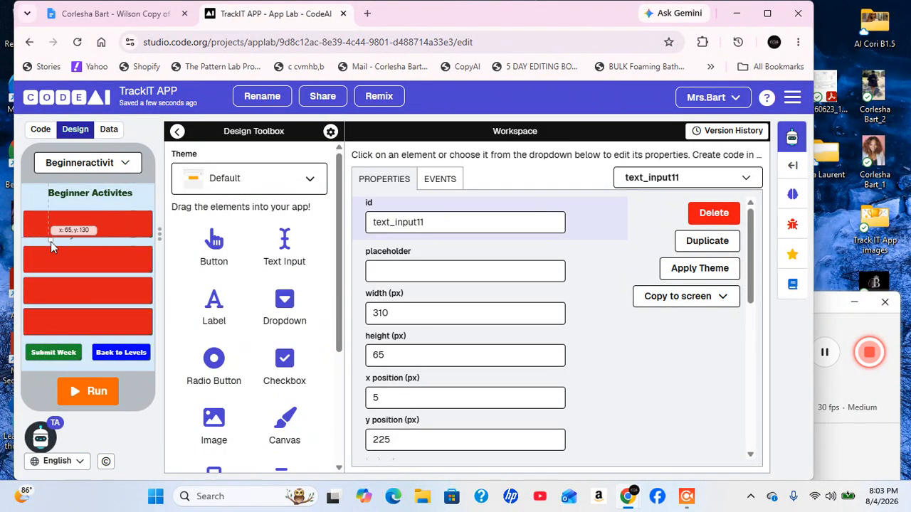
Add a checkbox at the start of the first red row, enlarged to 40 by 30 px at x 15, y 85.
drag(51, 242, 32, 222)
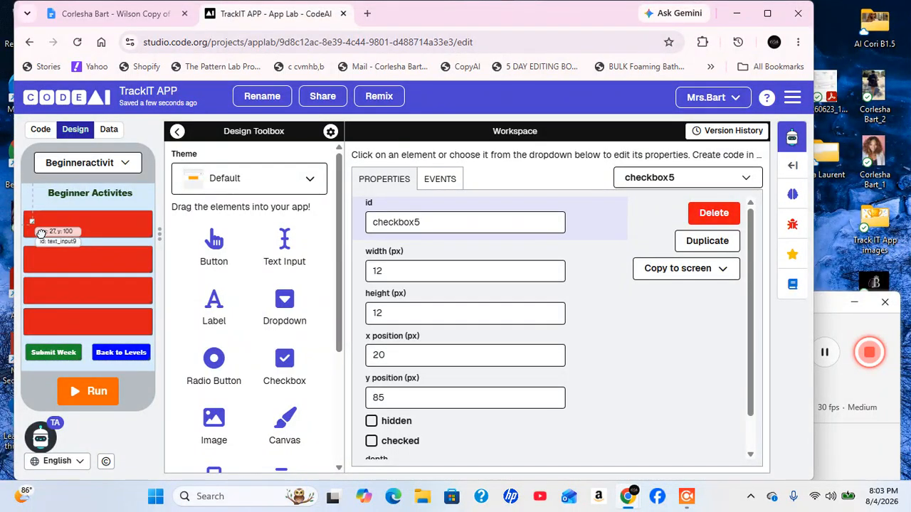
drag(41, 233, 37, 235)
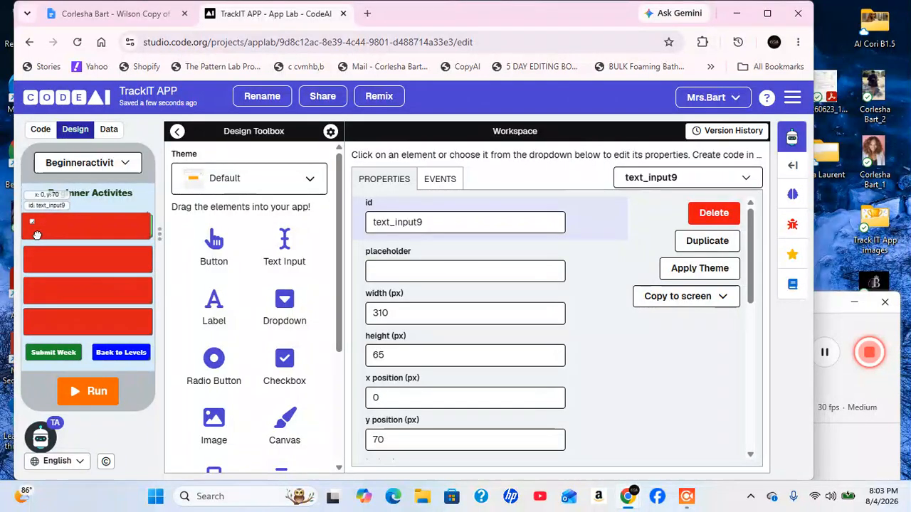
click(32, 222)
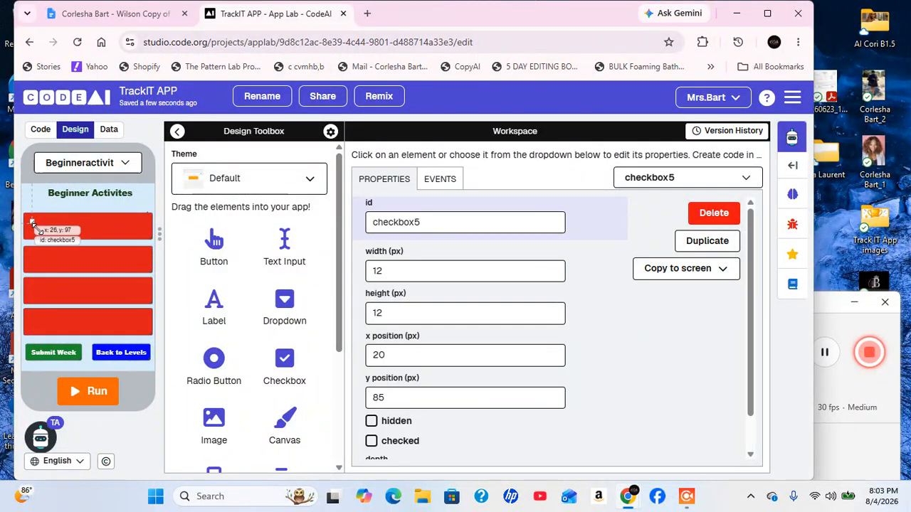
mouse_move(33, 223)
mouse_down()
mouse_move(52, 233)
mouse_move(36, 240)
mouse_move(44, 236)
mouse_move(37, 229)
mouse_up()
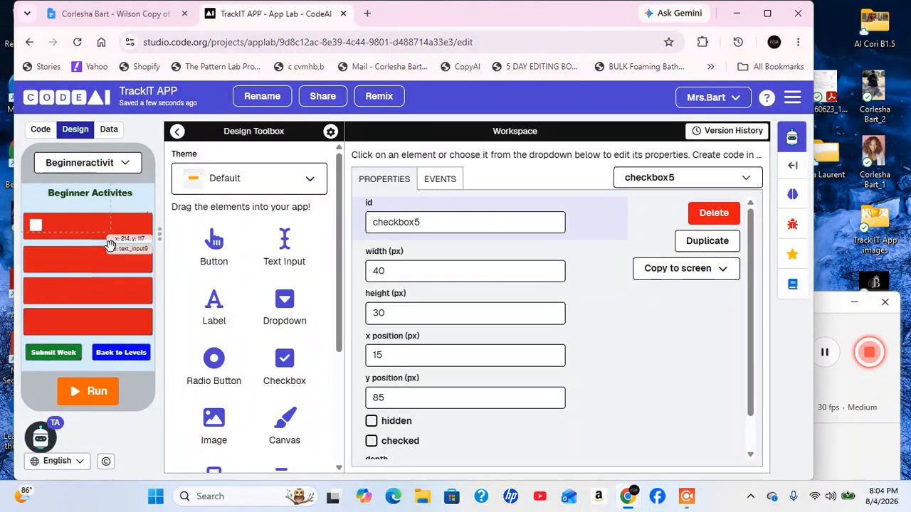
Duplicate the checkbox three times and place one copy in each of the lower red rows.
click(696, 242)
click(696, 242)
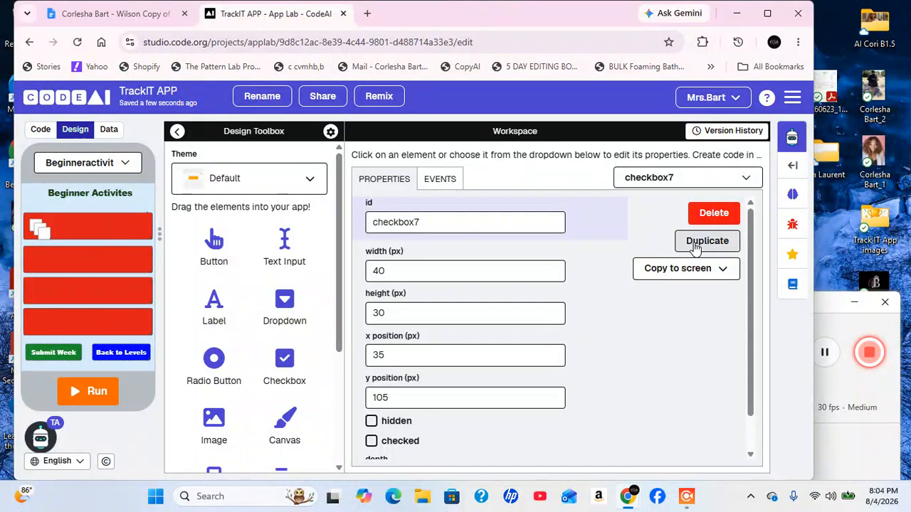
click(696, 242)
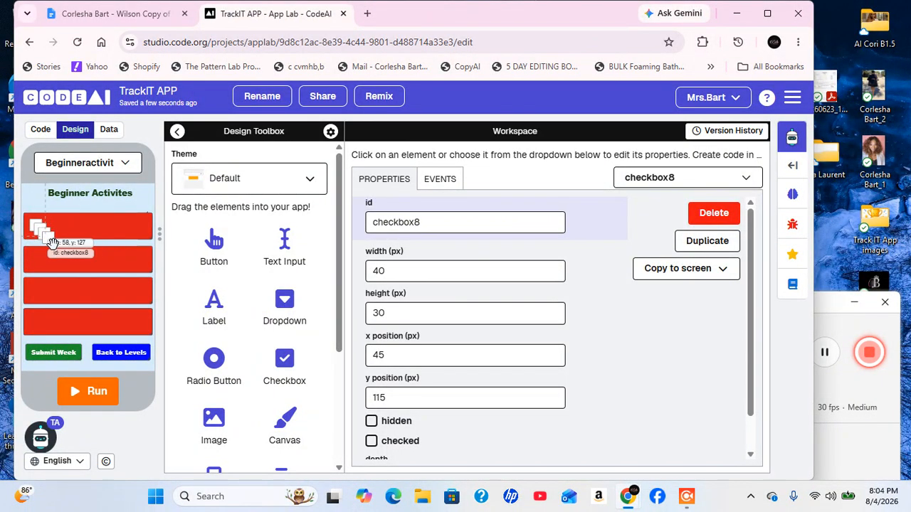
drag(53, 243, 43, 300)
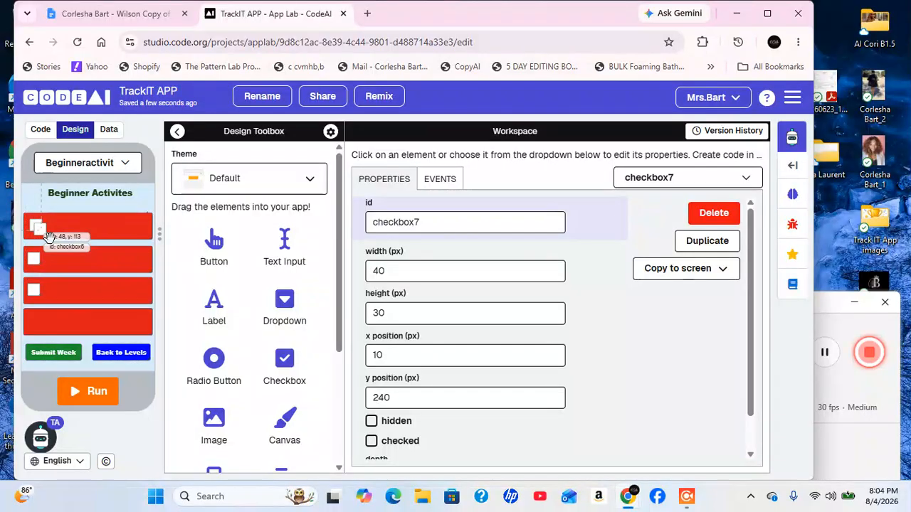
drag(49, 237, 42, 330)
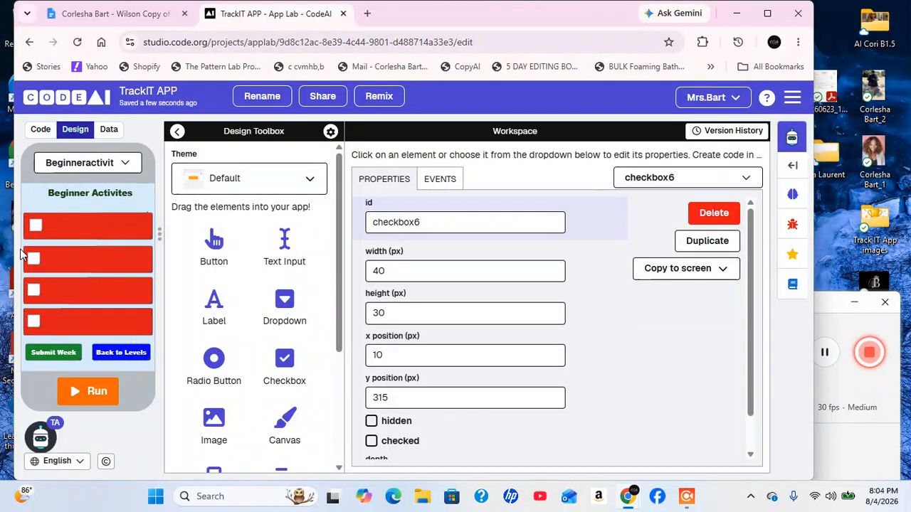
Align the three copied checkboxes with the first at x 15, with y positions 165, 240 and 320.
click(43, 268)
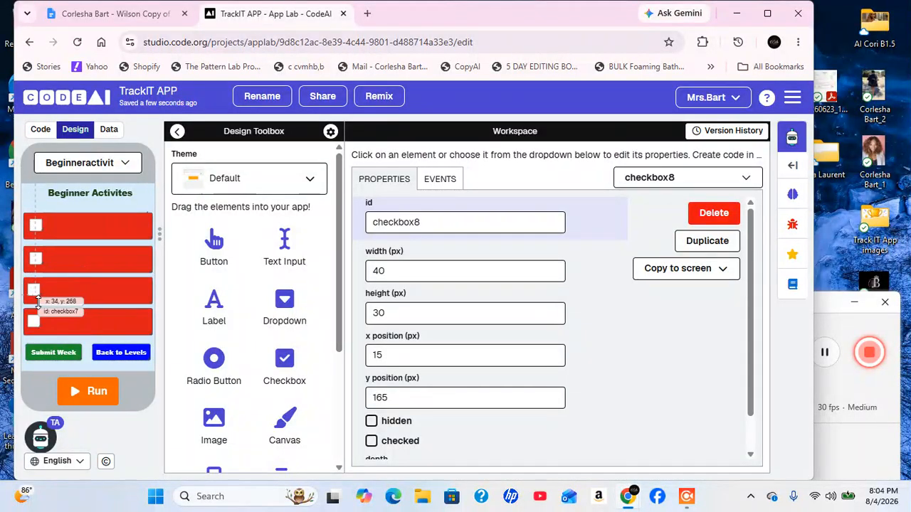
click(41, 297)
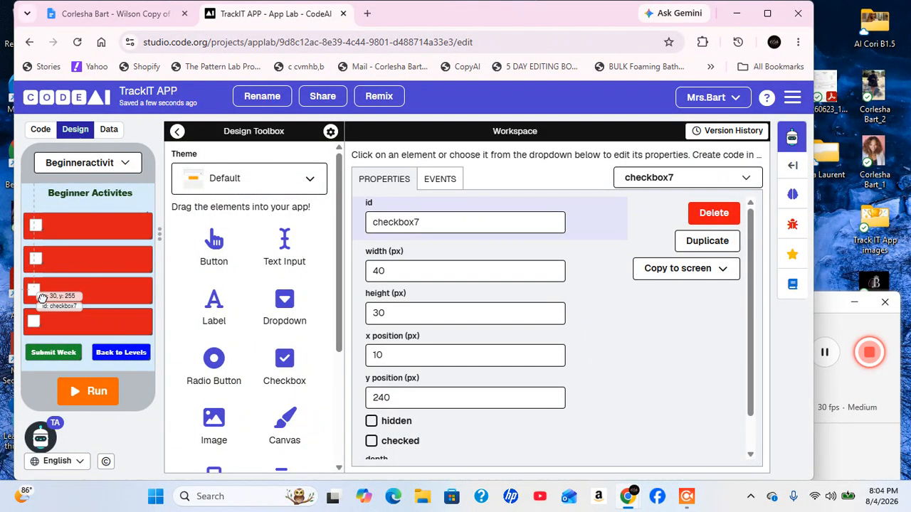
drag(41, 299, 44, 298)
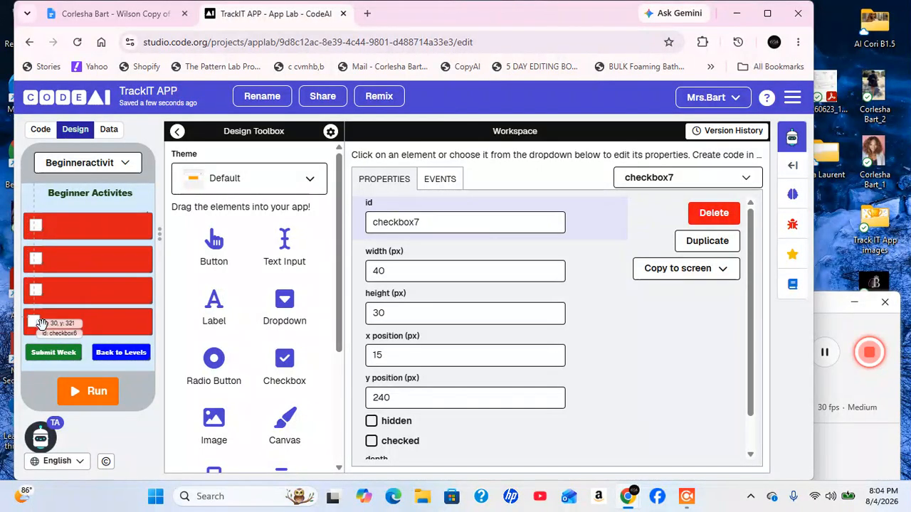
drag(42, 329, 44, 332)
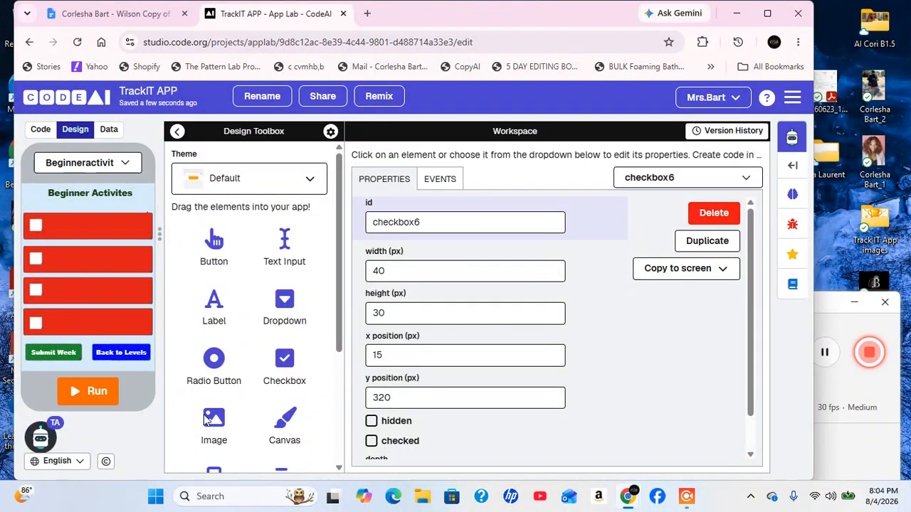
Add the jumping-girl image ChatGPT-Image-Jul-29--2026--09_53_02-PM-(2).png beside the first checkbox, resized to 85 by 75 px at x 35, y 65.
drag(214, 420, 67, 214)
click(599, 440)
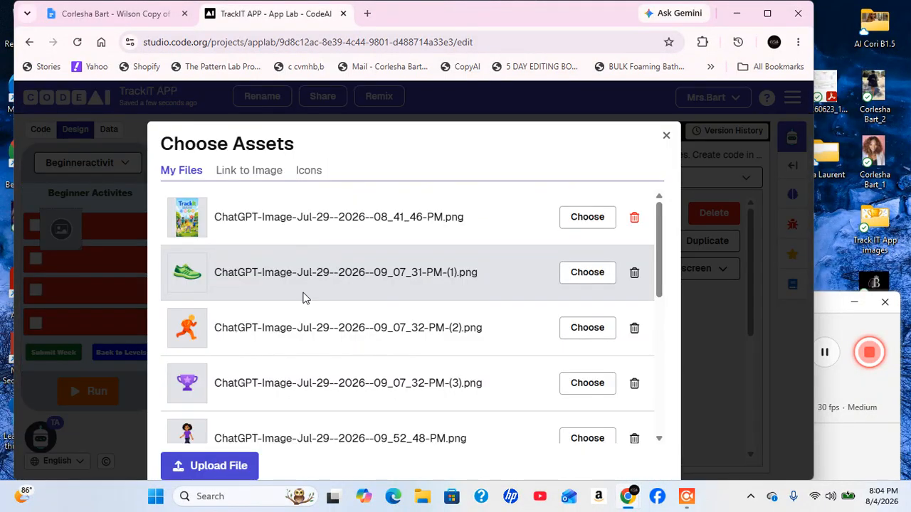
scroll(303, 297, down, 3)
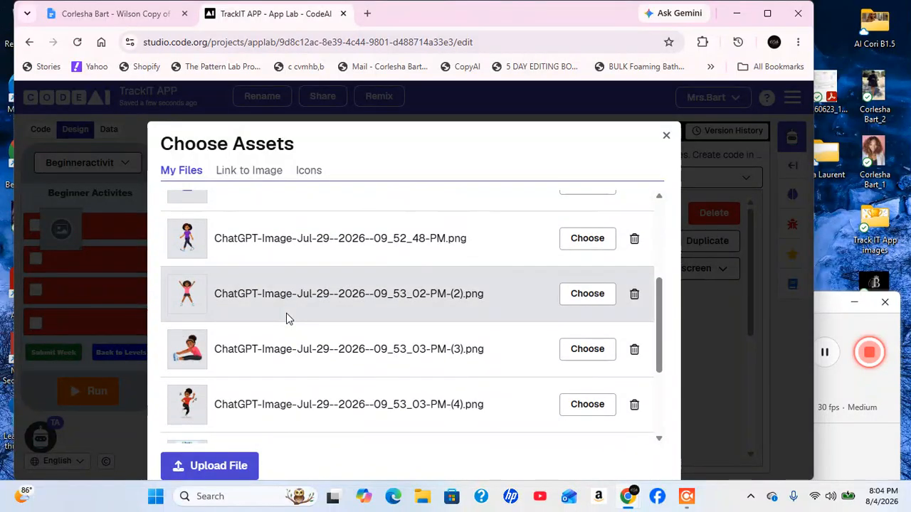
scroll(289, 319, up, 2)
scroll(288, 319, down, 1)
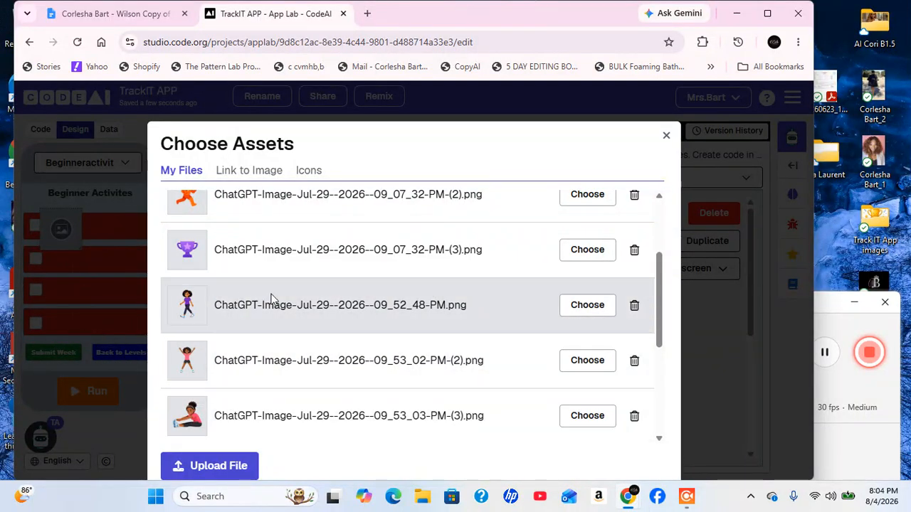
click(591, 369)
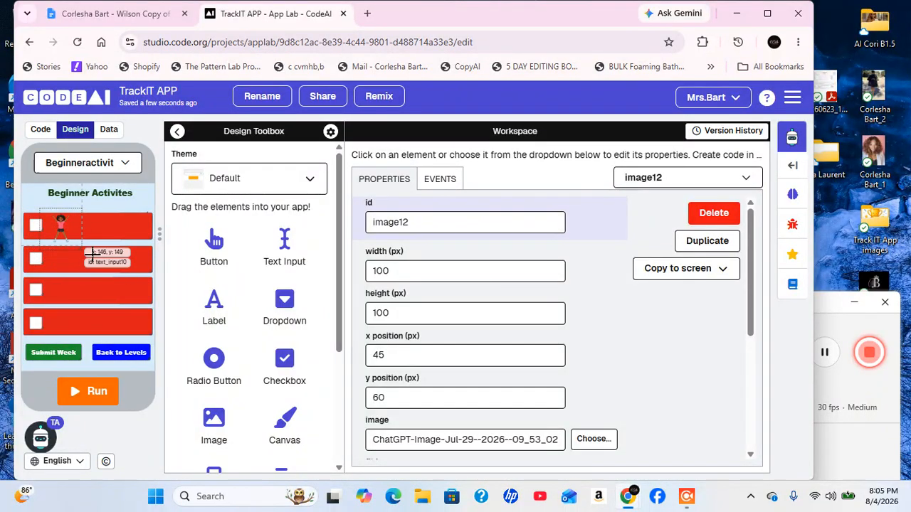
drag(84, 251, 66, 236)
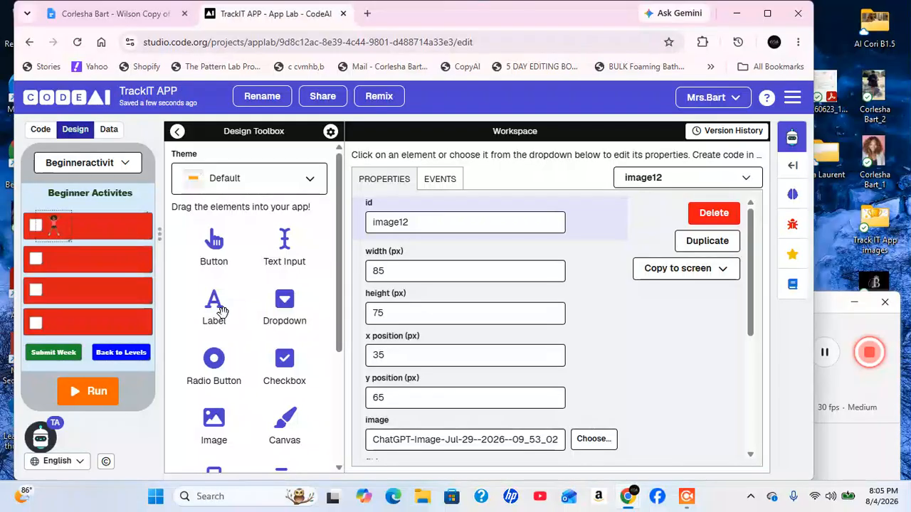
Add a label reading "10 Jumpin Jacks" beside the jumping-girl image in the first red row, at x 110, y 95.
click(93, 230)
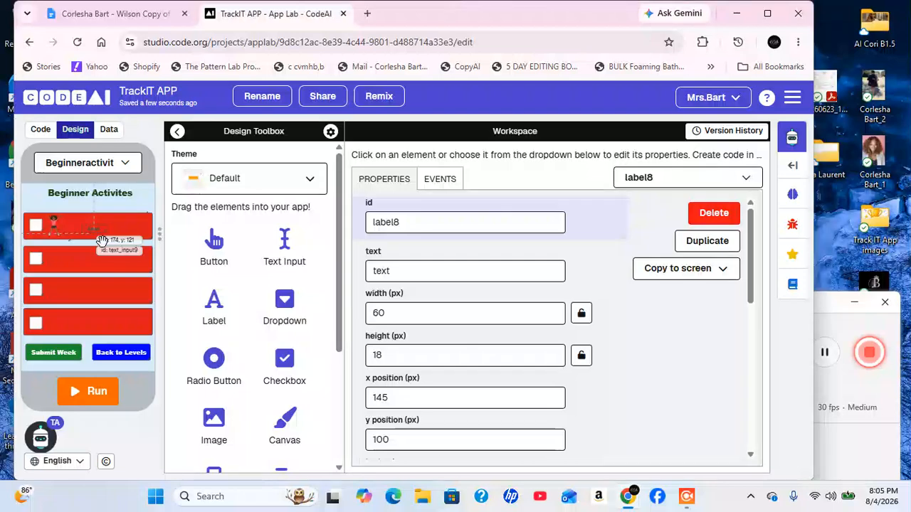
click(456, 279)
key(ctrl+a)
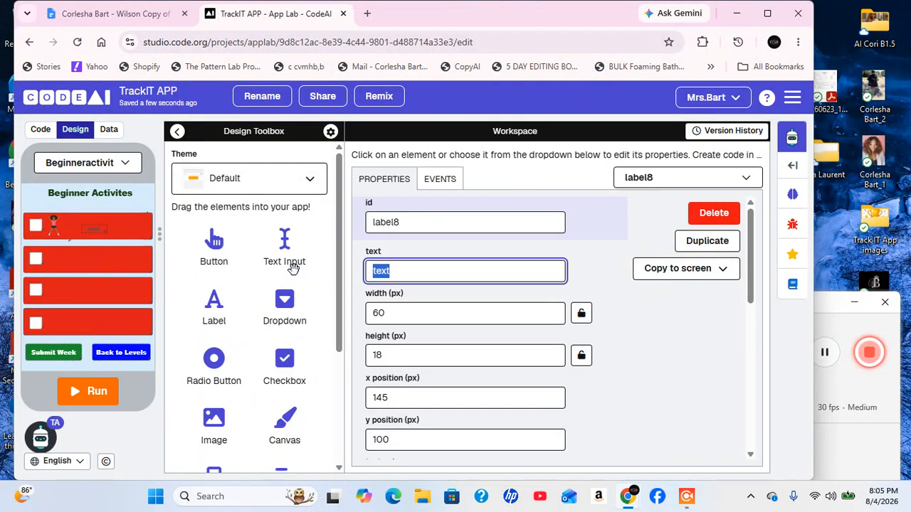
text(10 Jumpin)
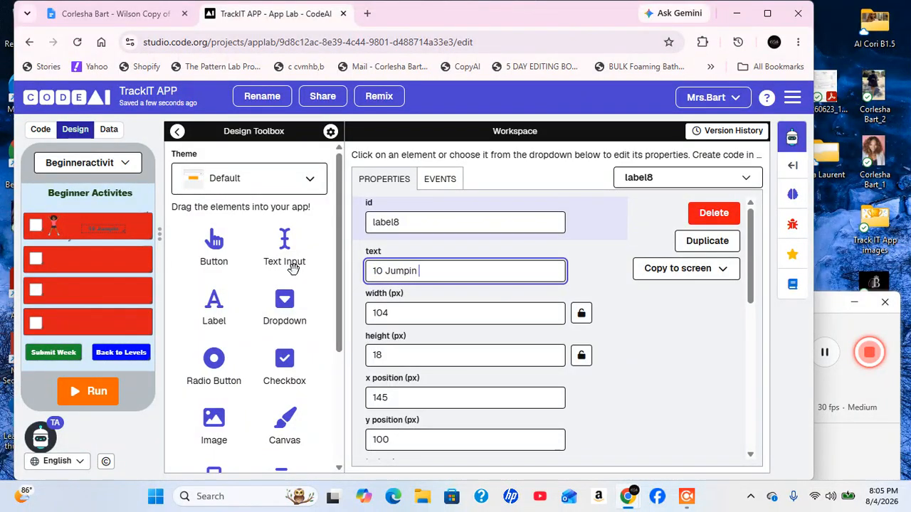
text( Jacks)
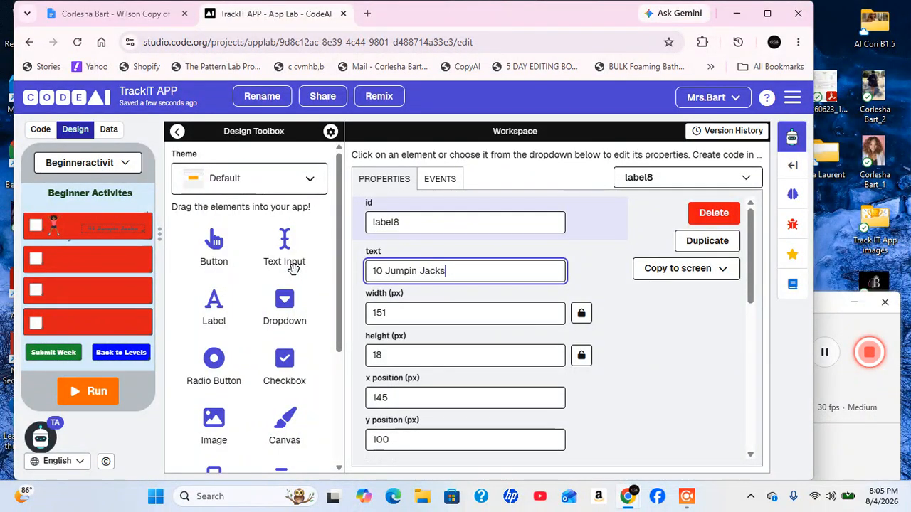
mouse_move(83, 231)
mouse_down()
mouse_move(107, 258)
mouse_move(107, 234)
mouse_move(92, 236)
mouse_up()
Set the border color of the "10 Jumpin Jacks" label to near-black #070707.
scroll(613, 376, down, 5)
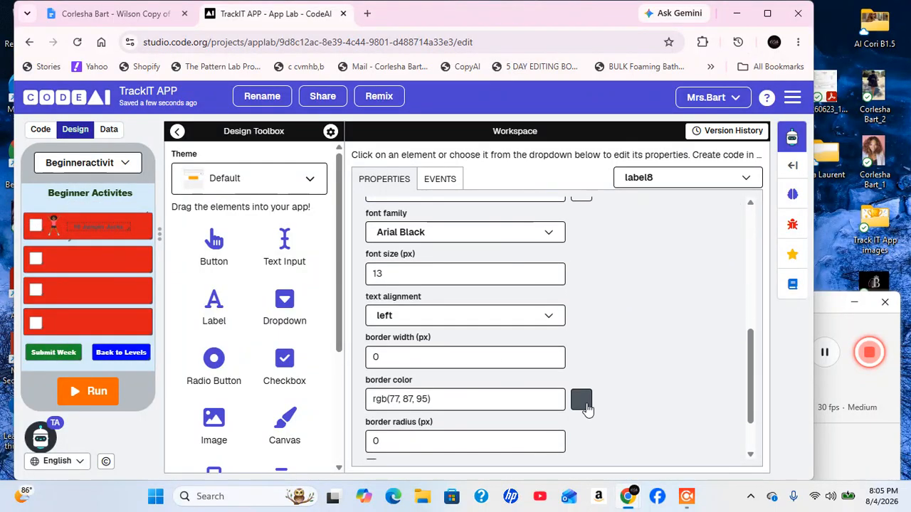
click(587, 403)
scroll(497, 423, down, 3)
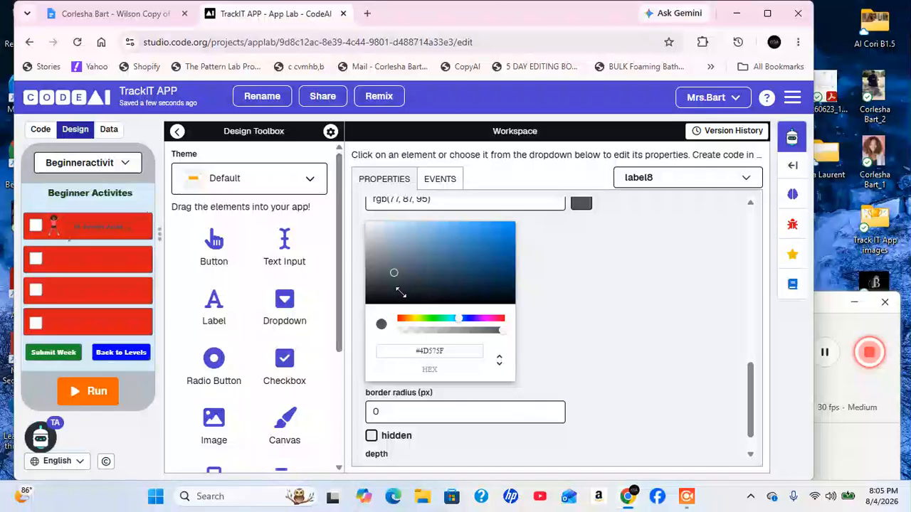
drag(395, 277, 376, 317)
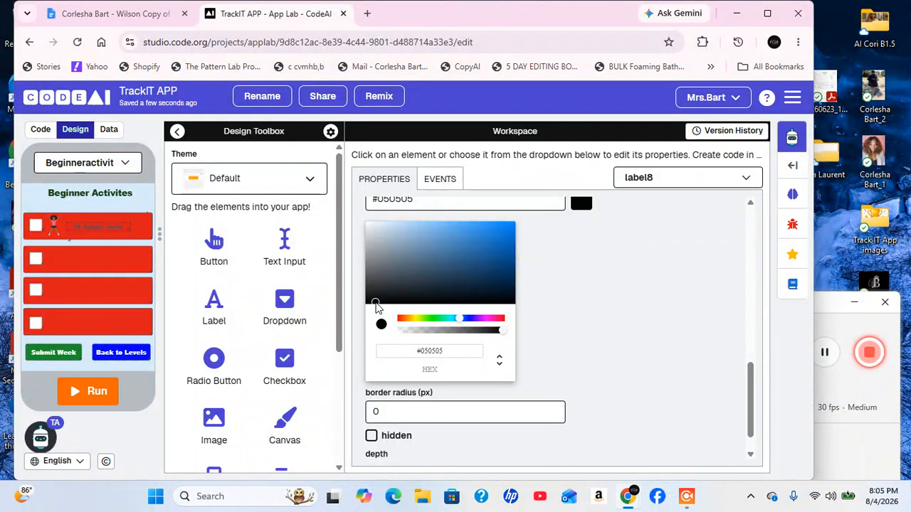
click(660, 344)
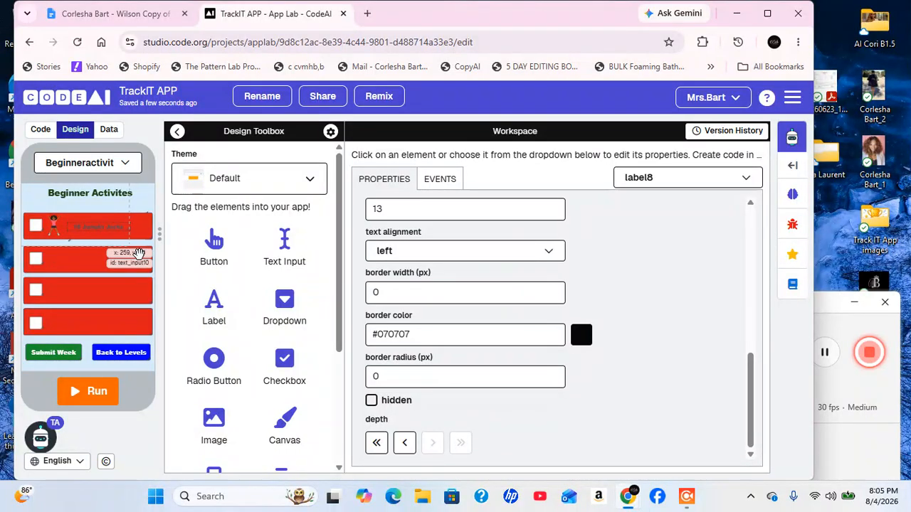
Set the text color of the "10 Jumpin Jacks" label to black #000000.
click(127, 235)
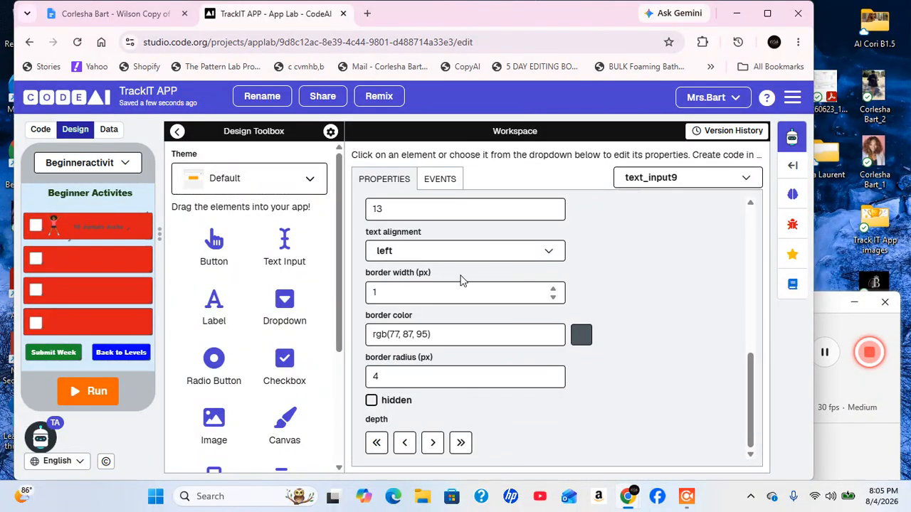
scroll(503, 292, up, 3)
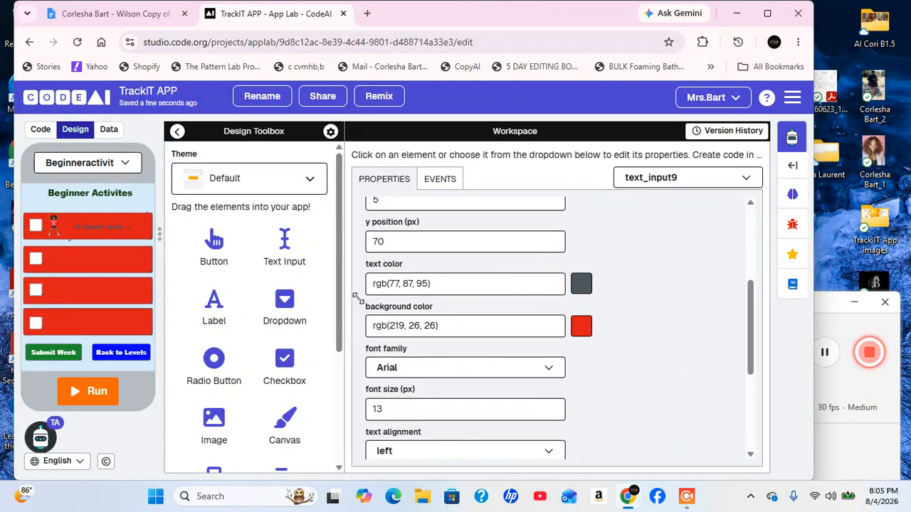
click(98, 239)
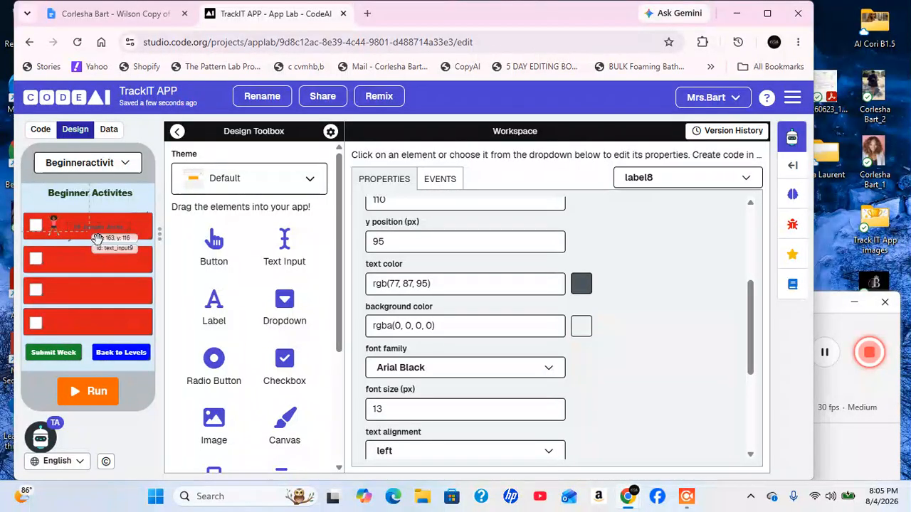
click(98, 239)
click(116, 234)
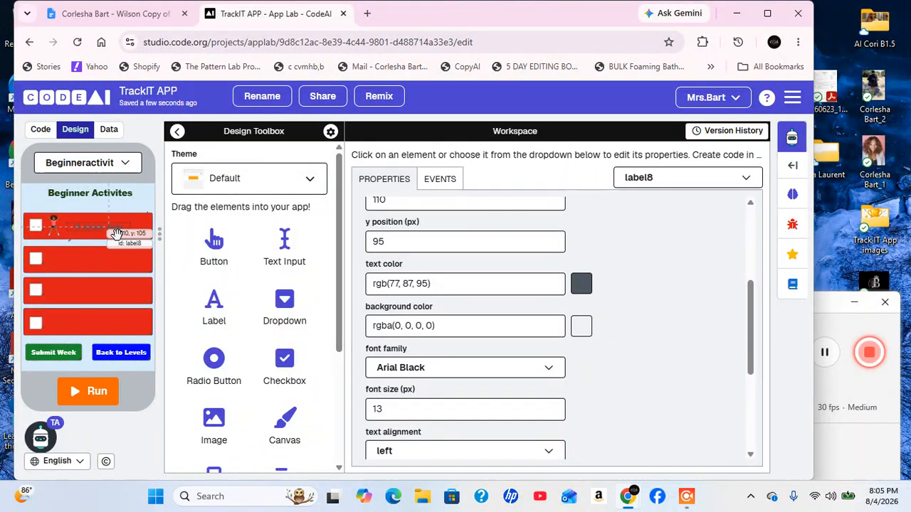
click(581, 284)
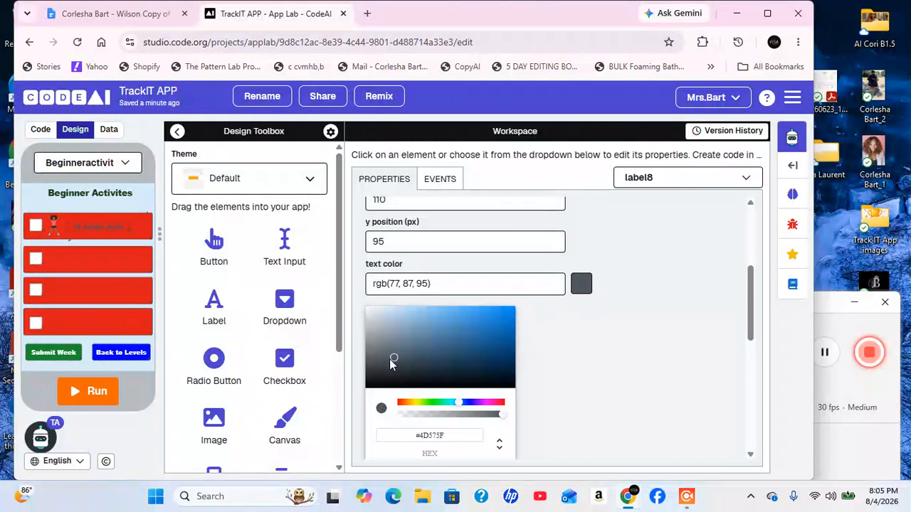
drag(392, 360, 382, 394)
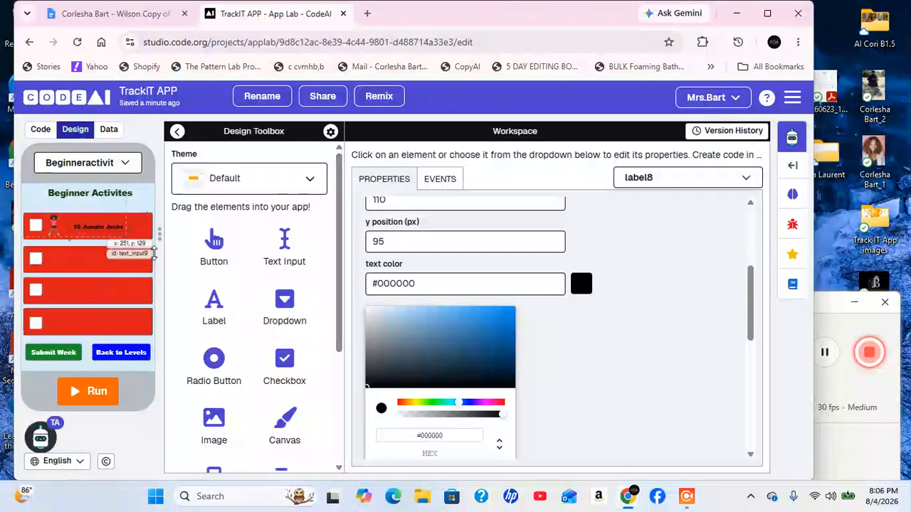
click(639, 368)
Set the font size of the "10 Jumpin Jacks" label to 17 px.
scroll(638, 367, up, 3)
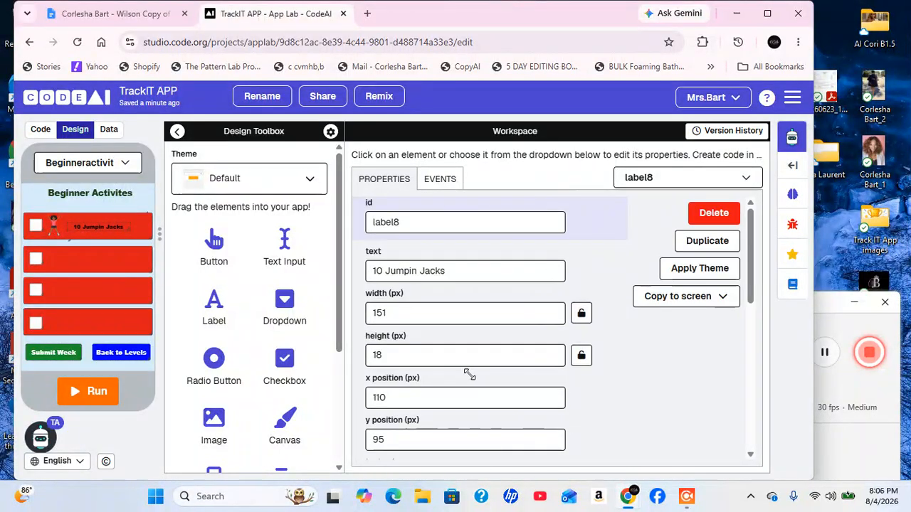
scroll(463, 373, down, 10)
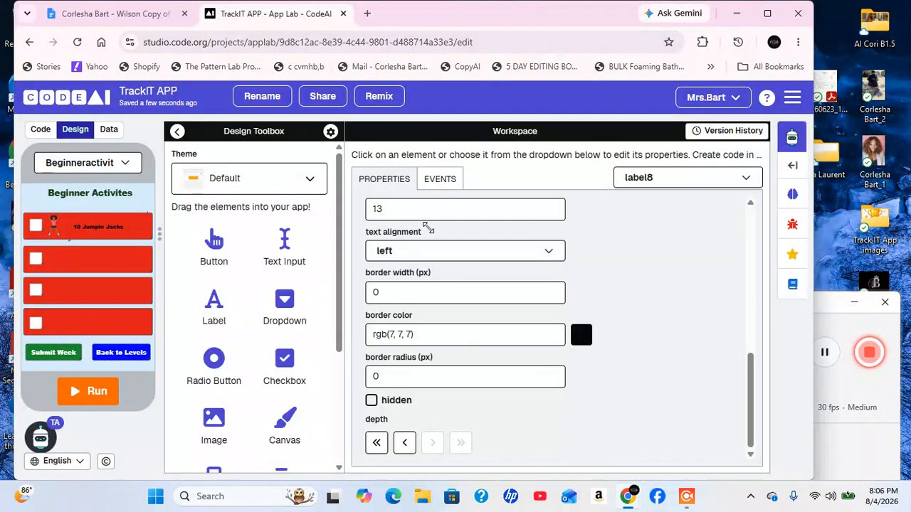
scroll(427, 228, up, 1)
double_click(478, 279)
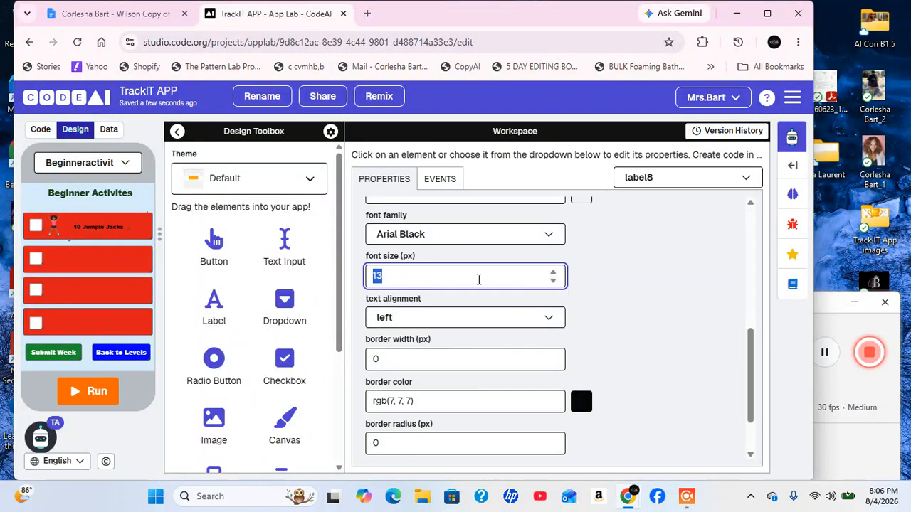
text(17)
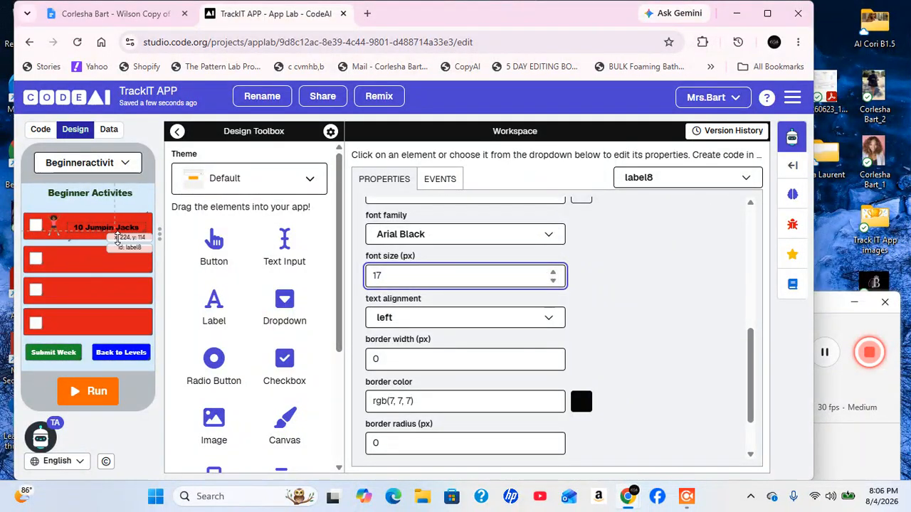
Resize the "10 Jumpin Jacks" label to 190 by 20 px and move it up to x 110, y 90.
click(102, 253)
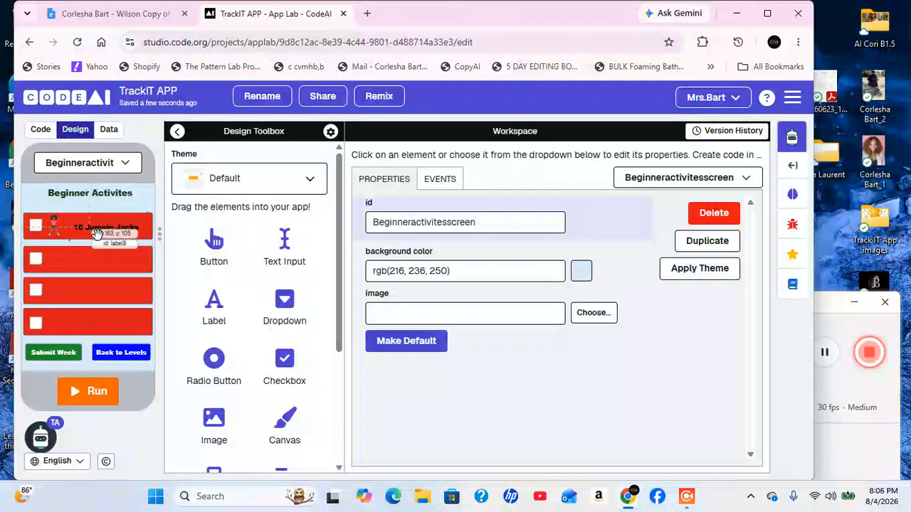
click(93, 237)
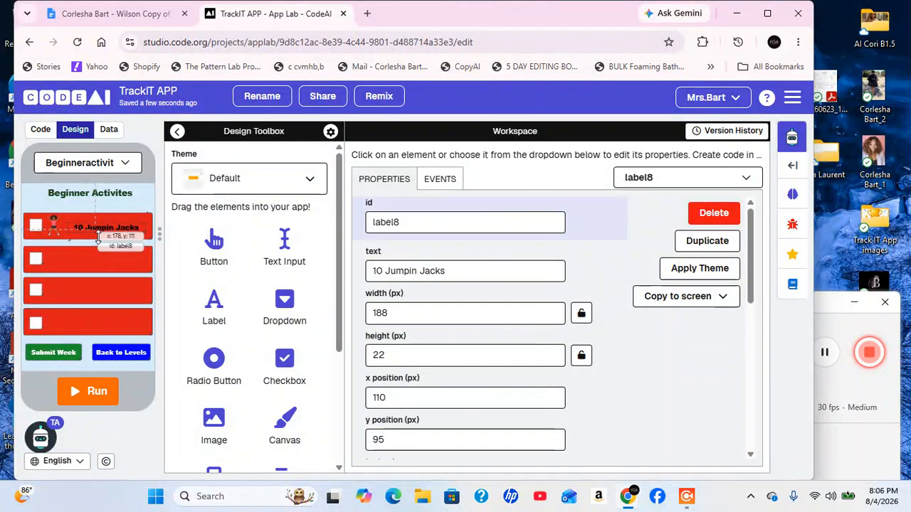
drag(98, 240, 102, 233)
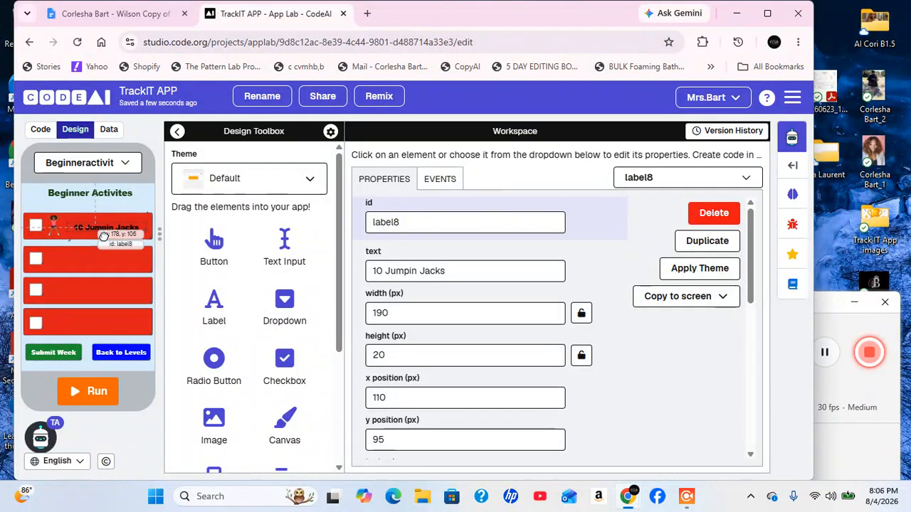
drag(103, 236, 104, 233)
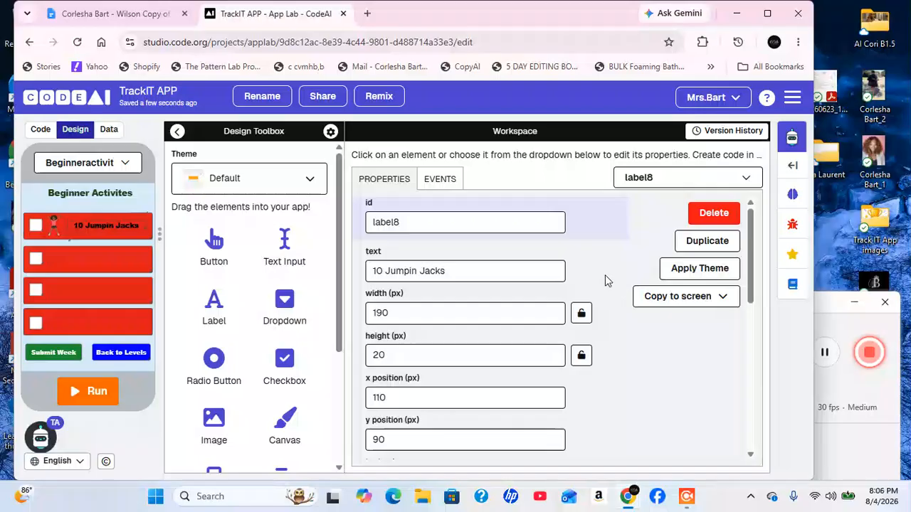
Duplicate the "10 Jumpin Jacks" label and place the copy in the second red row at x 95, y 175.
click(705, 241)
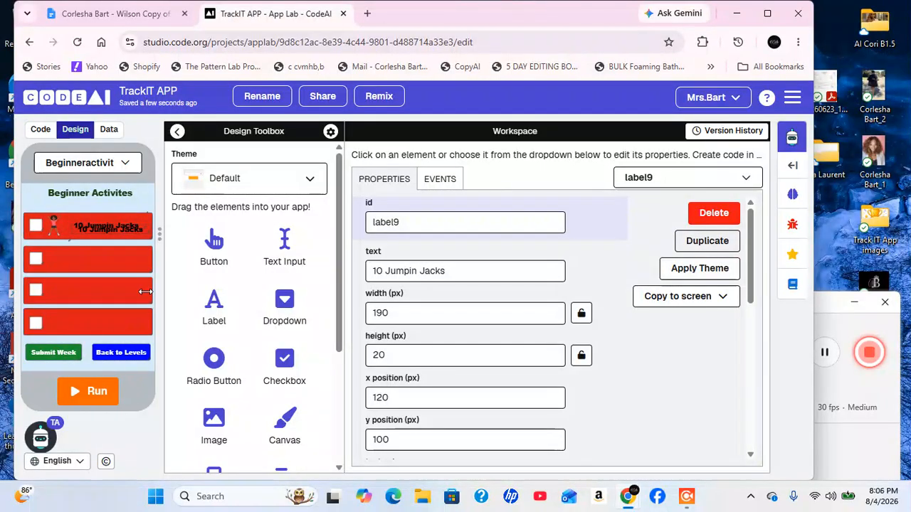
click(112, 246)
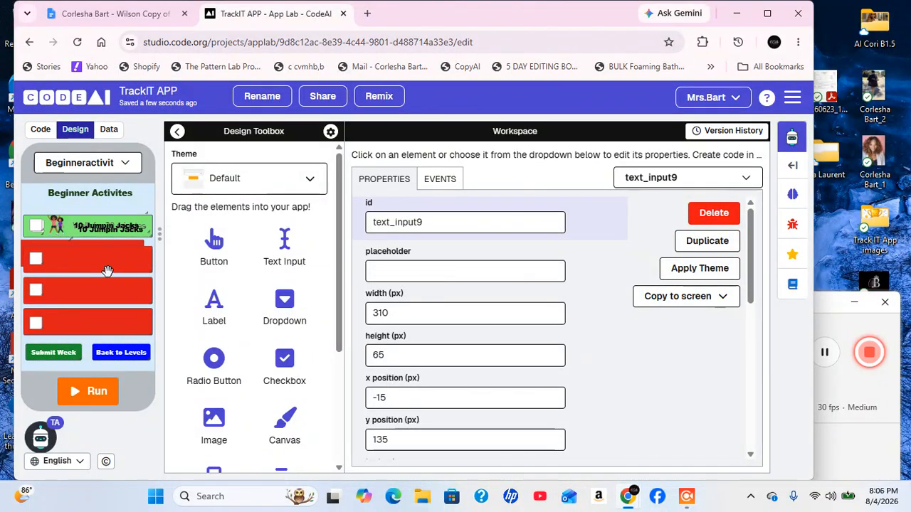
drag(107, 270, 111, 242)
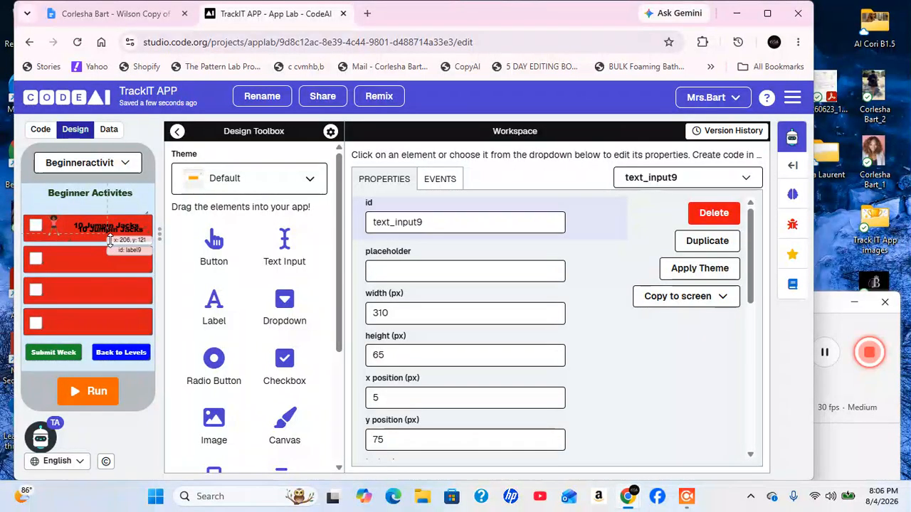
click(112, 241)
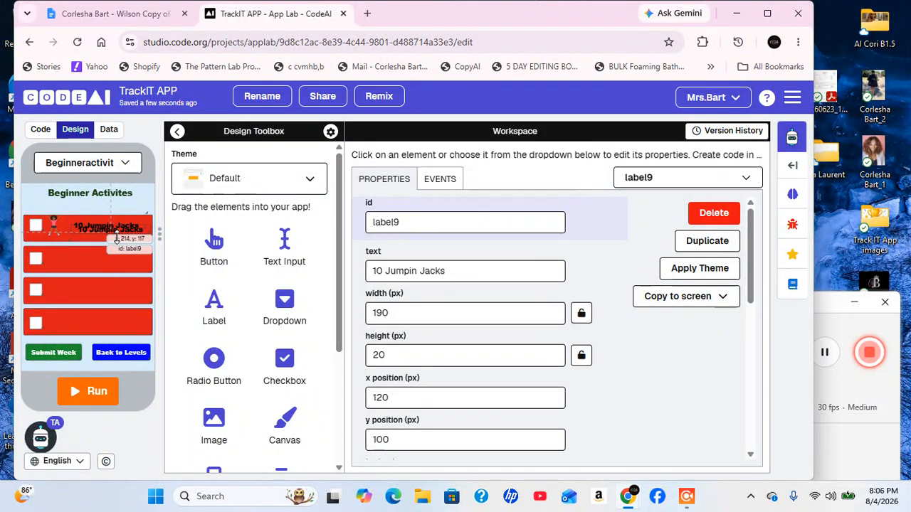
drag(117, 237, 107, 263)
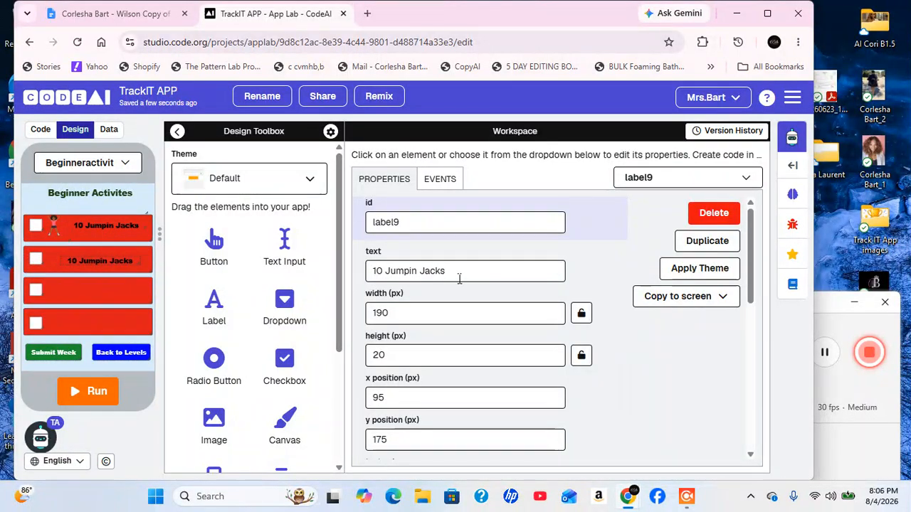
Change the text of the duplicated label in the second red row to "walking for 10 minutes".
click(132, 226)
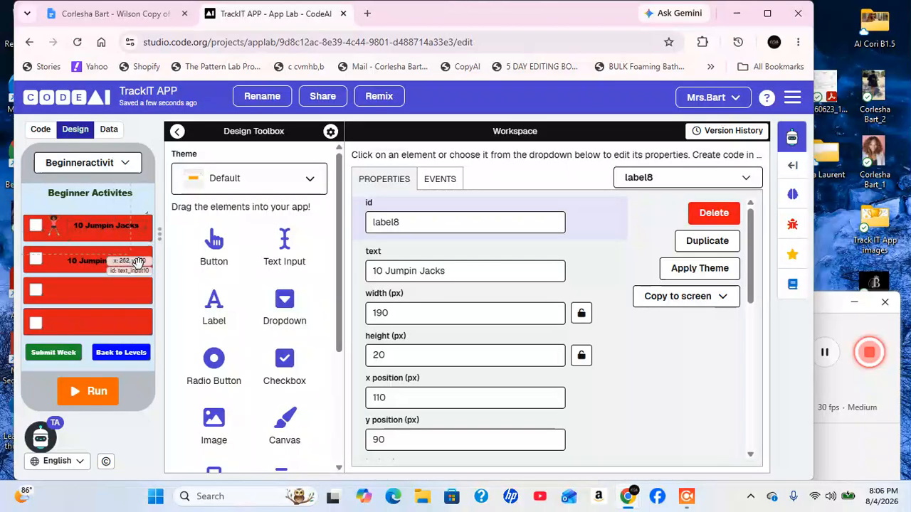
click(136, 263)
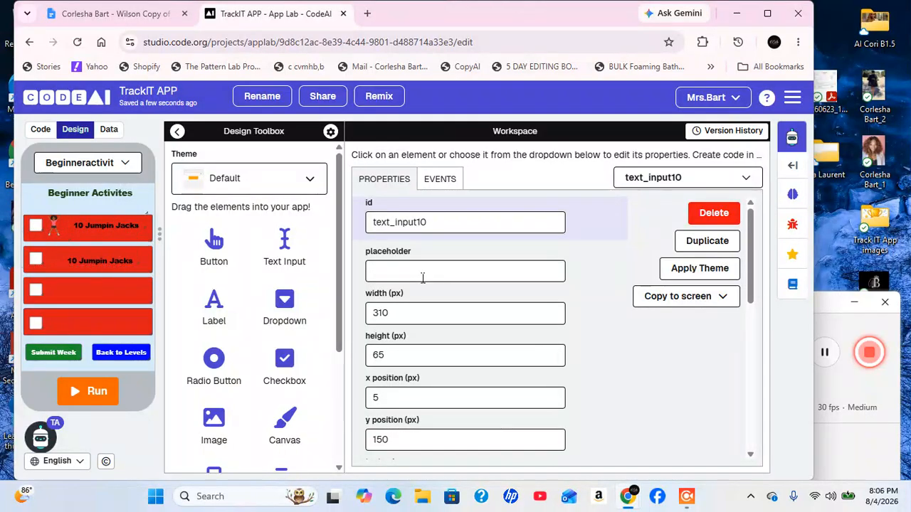
click(100, 268)
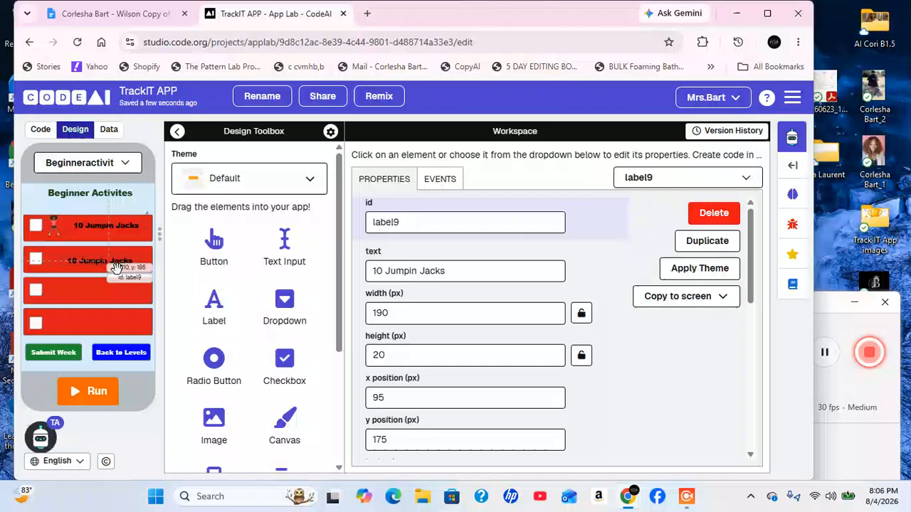
click(456, 270)
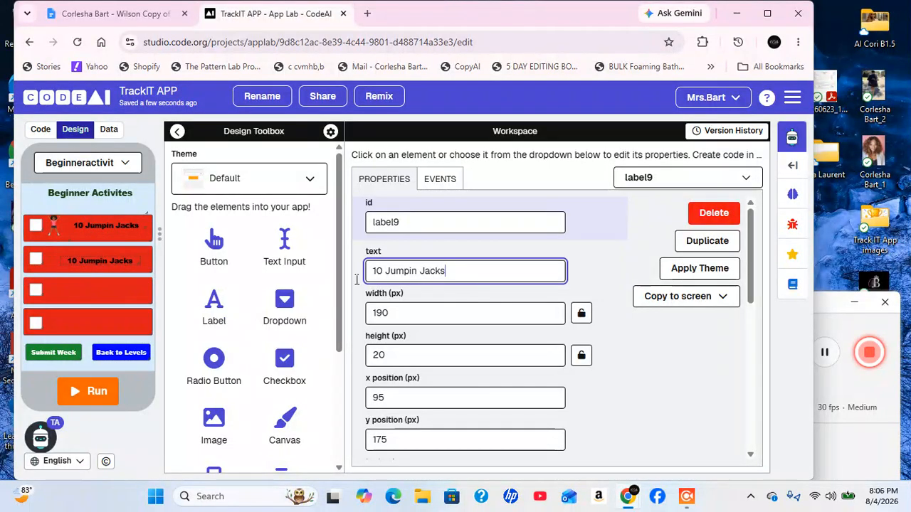
drag(445, 270, 157, 271)
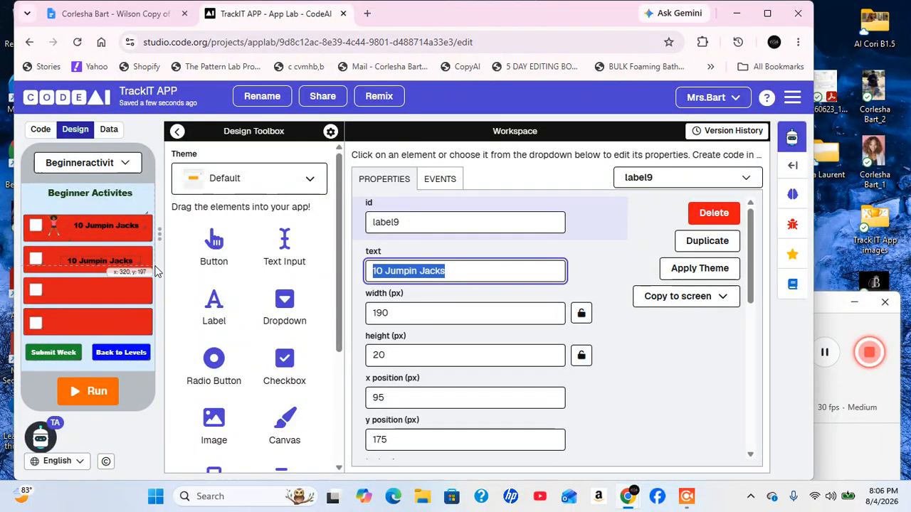
text(walking for 10m)
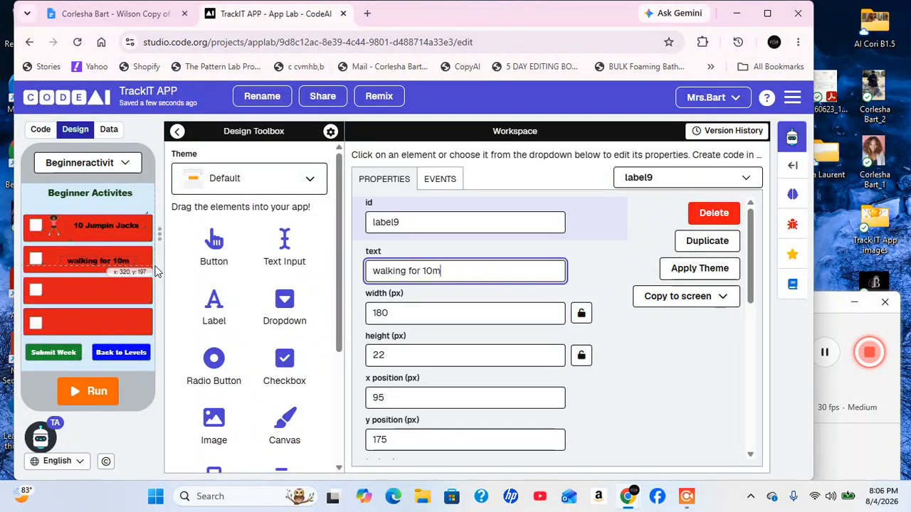
key(BackSpace)
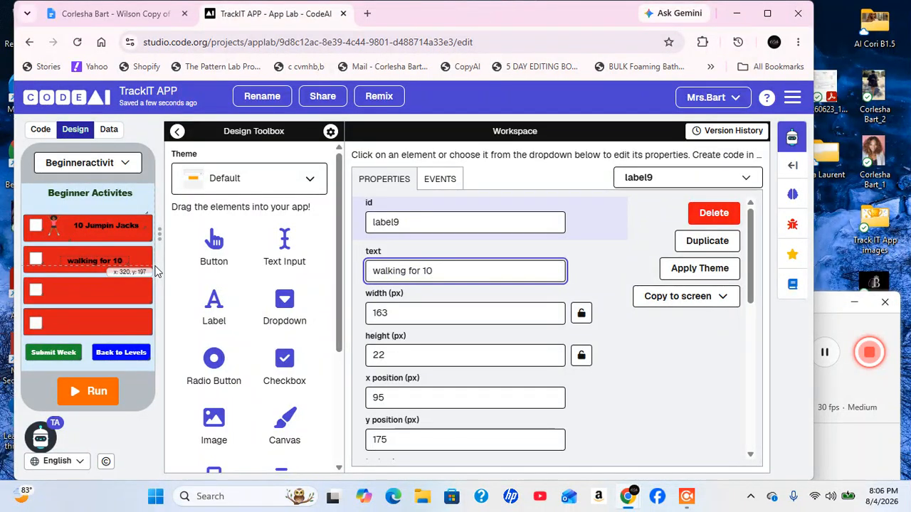
text(minut)
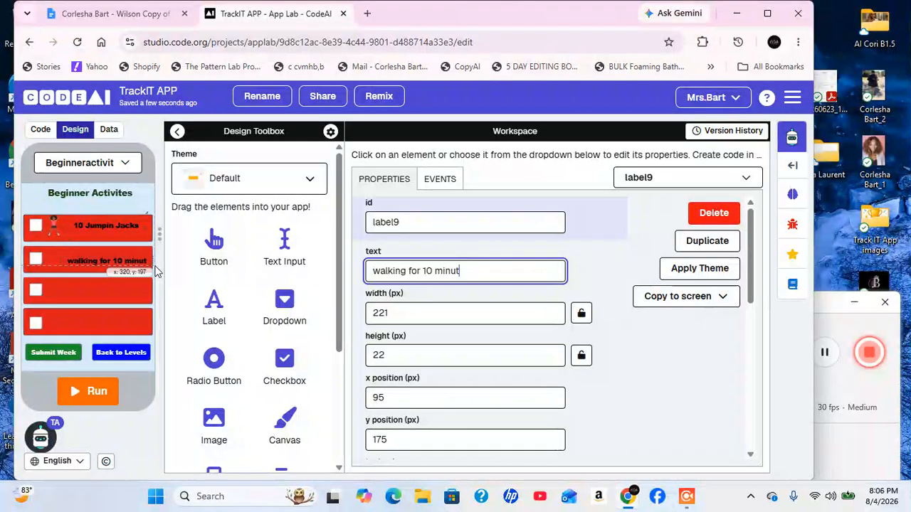
text(es)
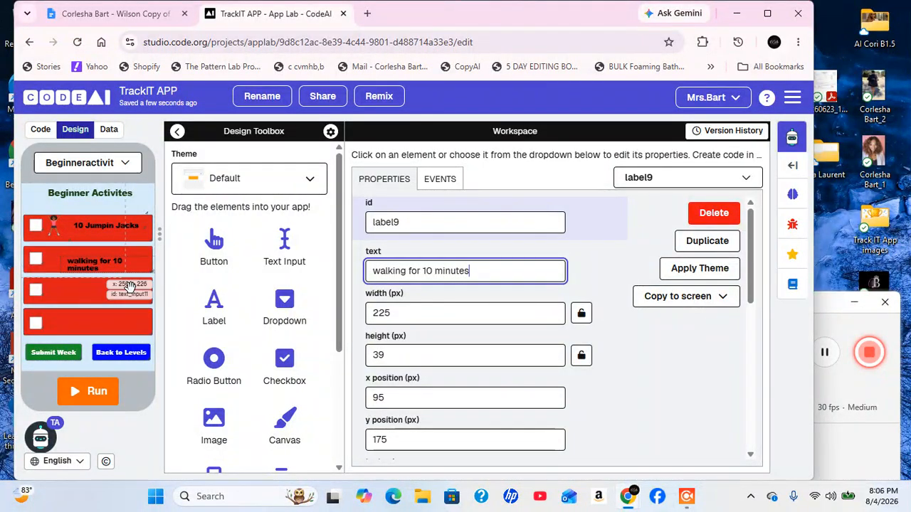
Resize the "walking for 10 minutes" label to 175 by 45 px and position it at x 110, y 165.
drag(107, 274, 93, 270)
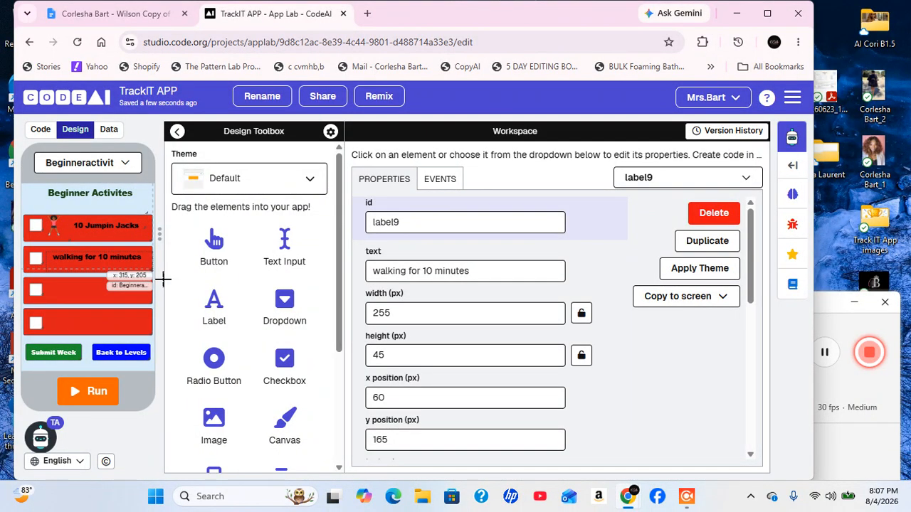
click(137, 284)
drag(106, 272, 71, 270)
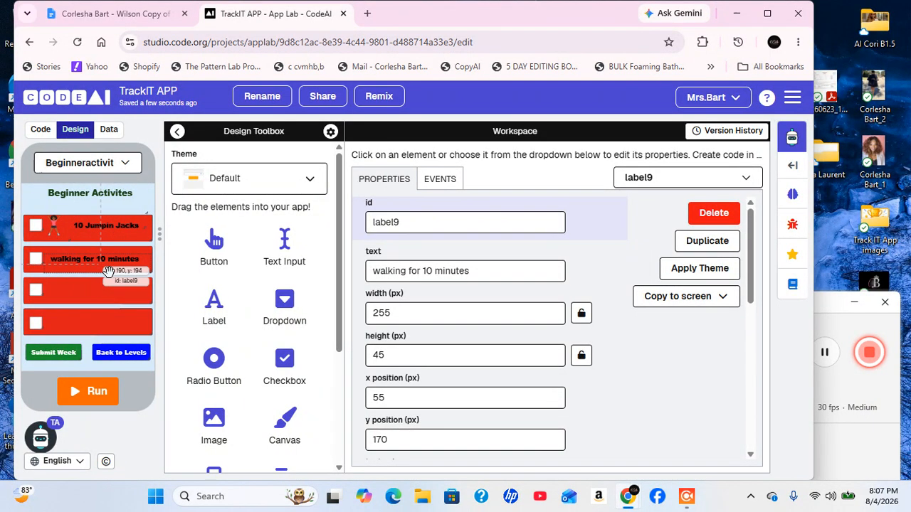
mouse_move(125, 271)
mouse_down()
mouse_move(75, 270)
mouse_move(122, 270)
mouse_up()
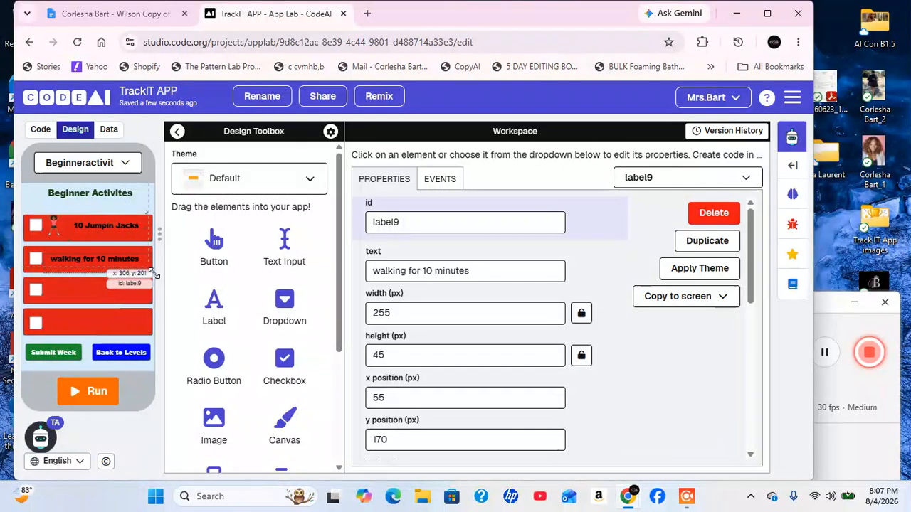
drag(152, 273, 117, 274)
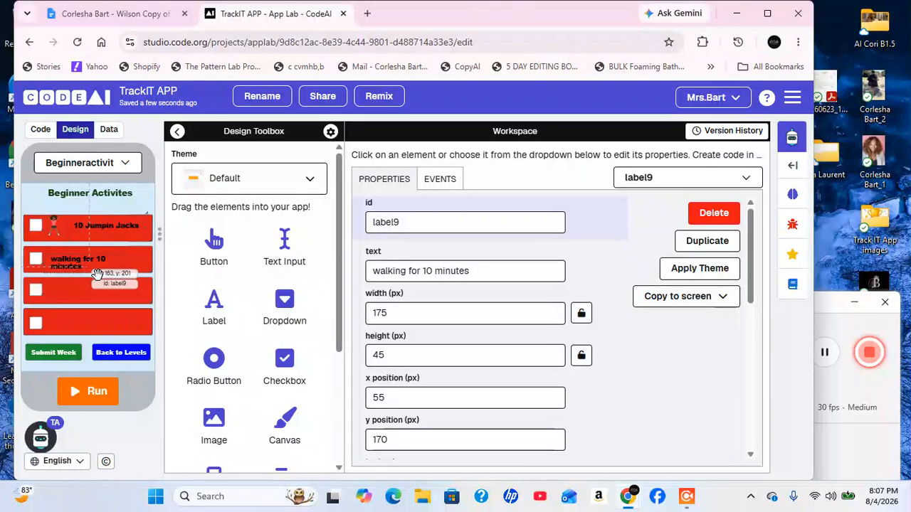
drag(92, 276, 124, 272)
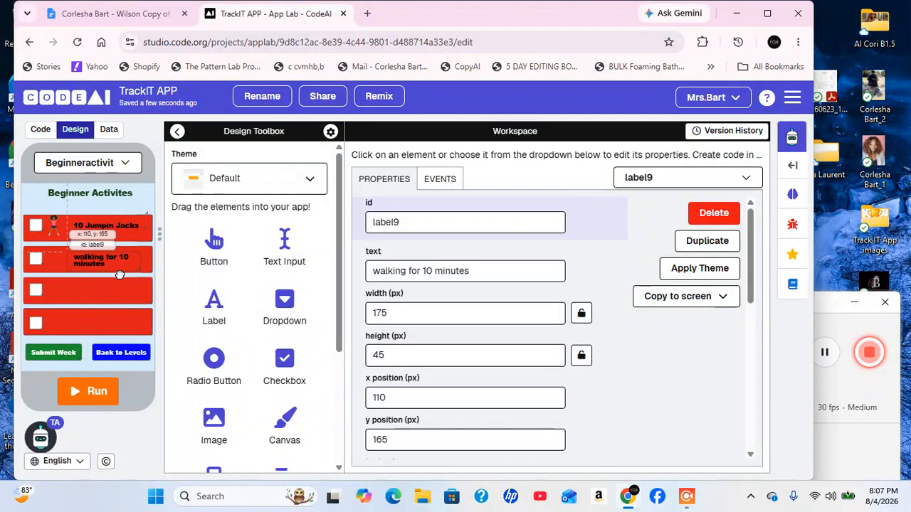
Add an image to the second red row at x 30, y 135, using the walking figure ChatGPT-Image-Jul-29--2026--09_52_48-PM.png.
drag(222, 428, 56, 241)
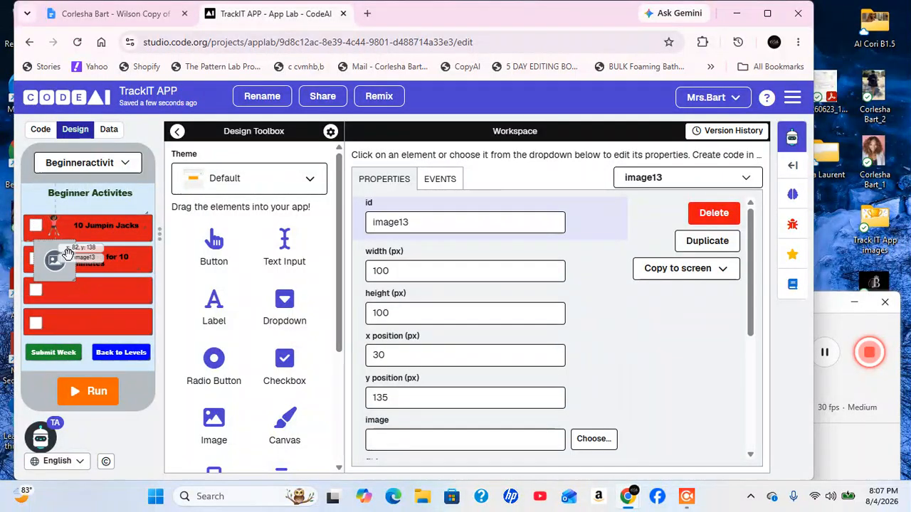
click(594, 440)
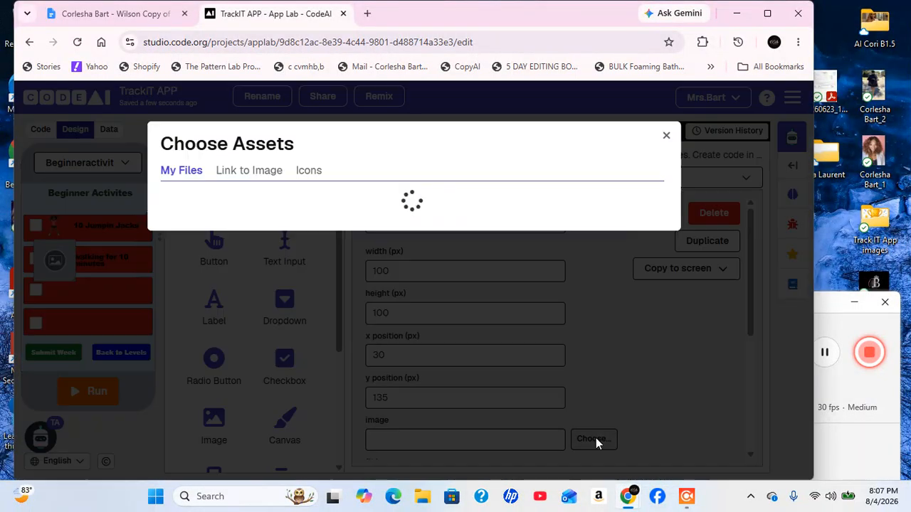
scroll(349, 353, down, 5)
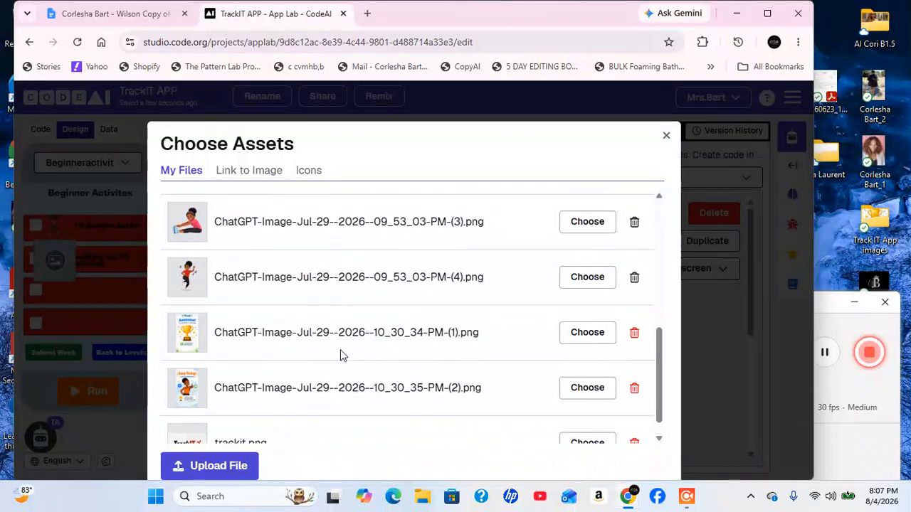
scroll(302, 261, up, 5)
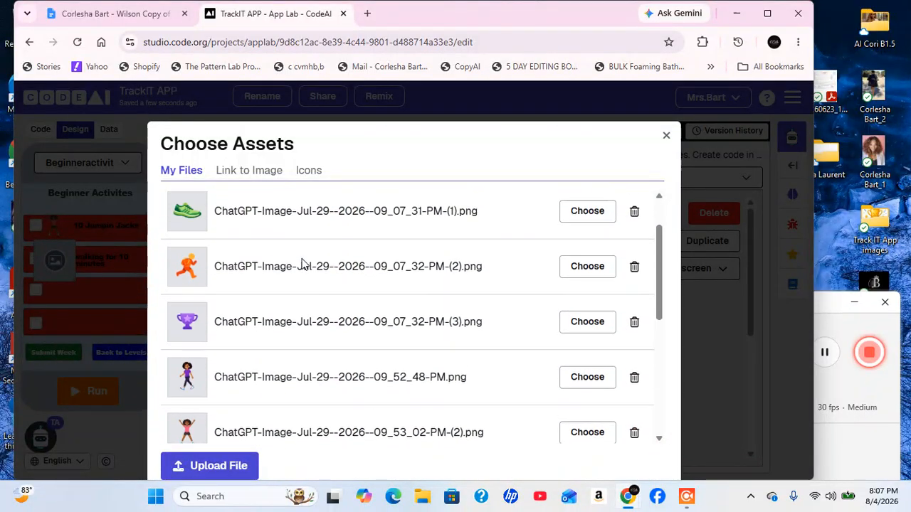
scroll(299, 298, down, 2)
click(587, 306)
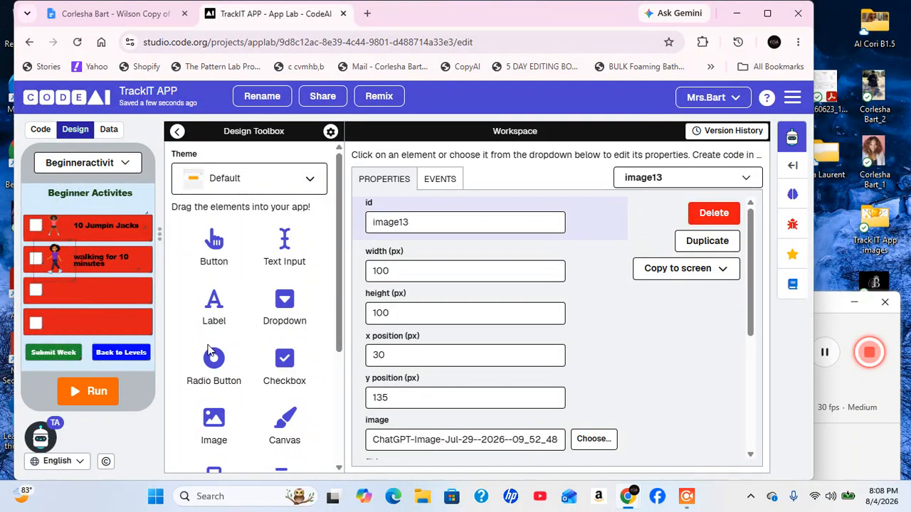
drag(226, 362, 231, 373)
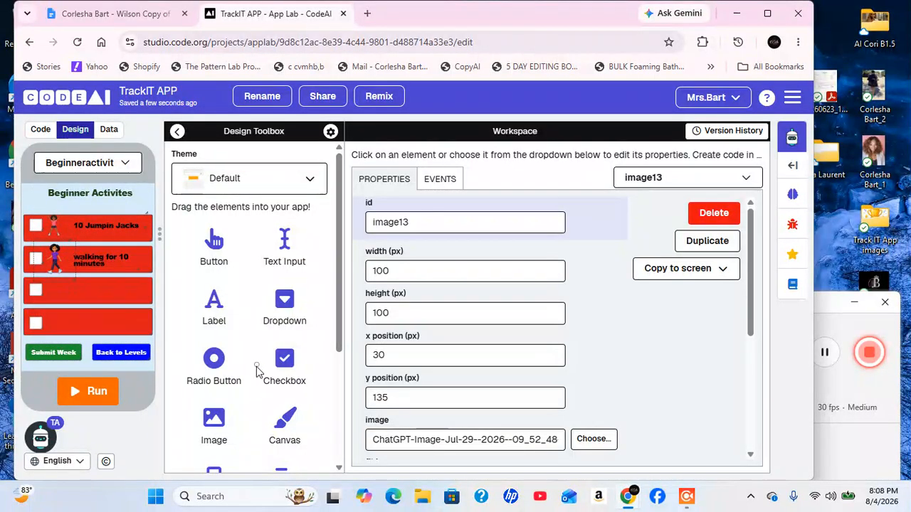
drag(226, 251, 55, 358)
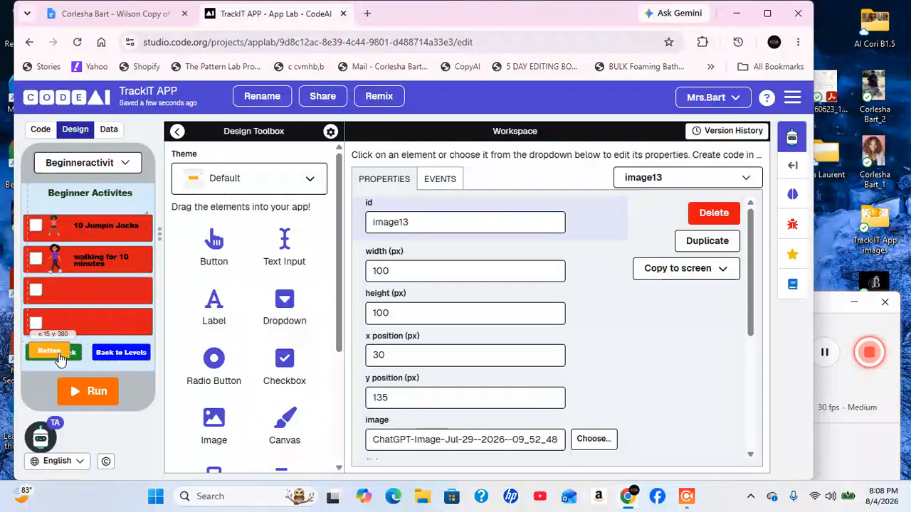
drag(61, 359, 38, 396)
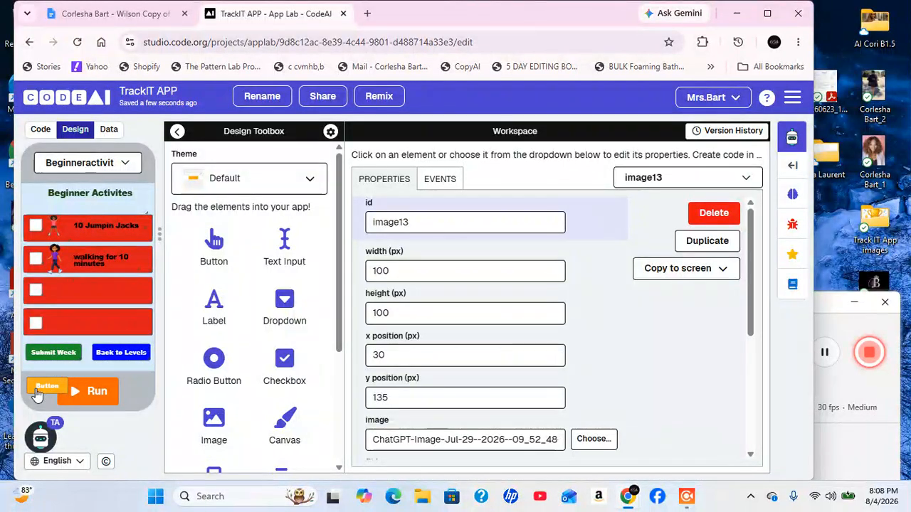
drag(38, 397, 217, 242)
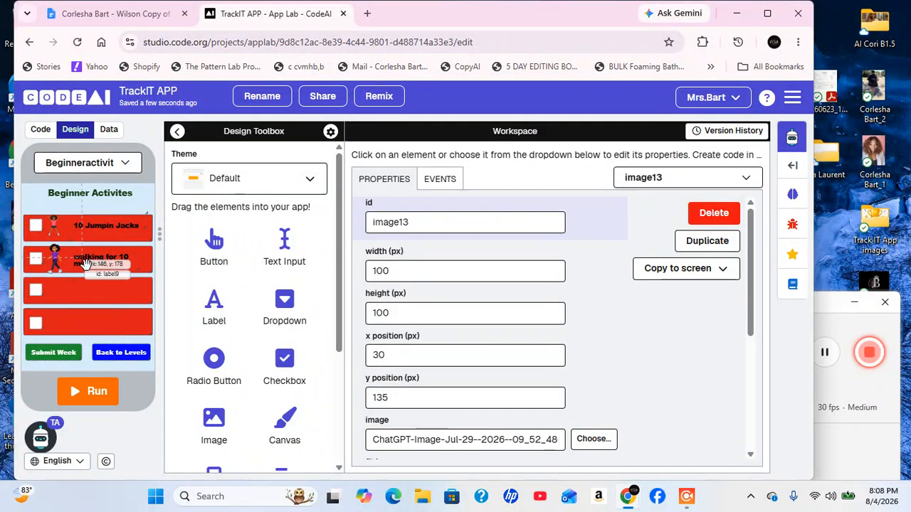
Remove the label, walking image, checkbox and red text input of the second row from the screen.
drag(69, 277, 282, 311)
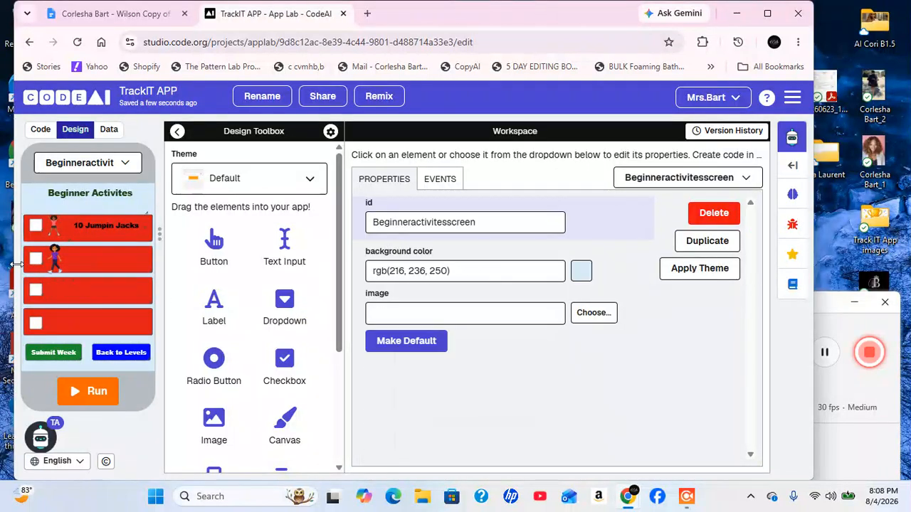
drag(65, 272, 296, 307)
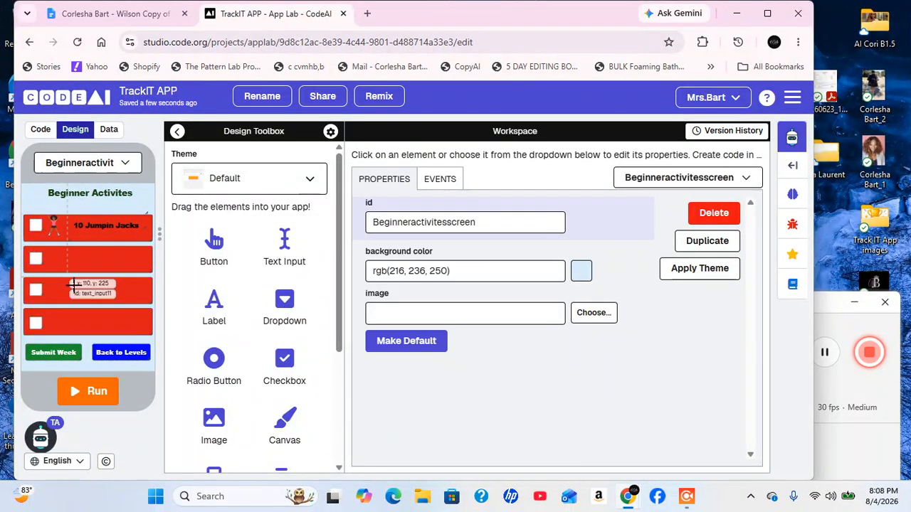
drag(62, 270, 222, 283)
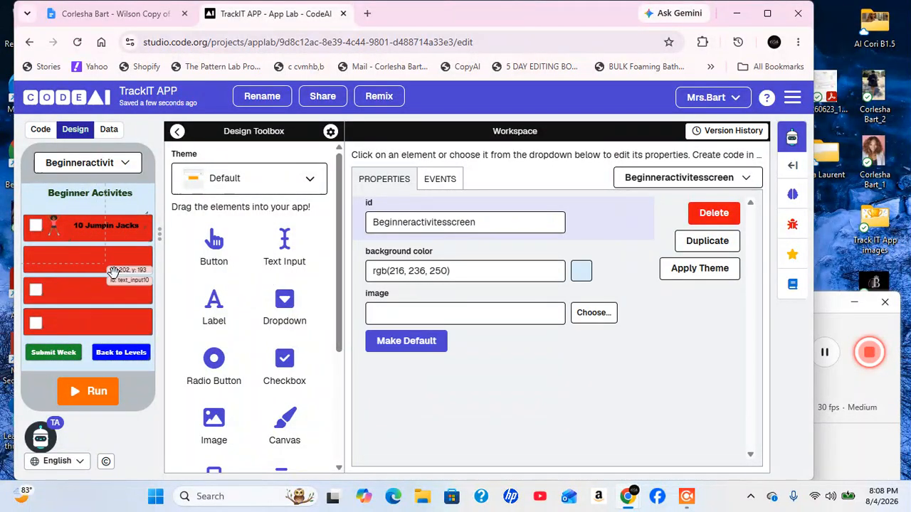
drag(110, 266, 238, 285)
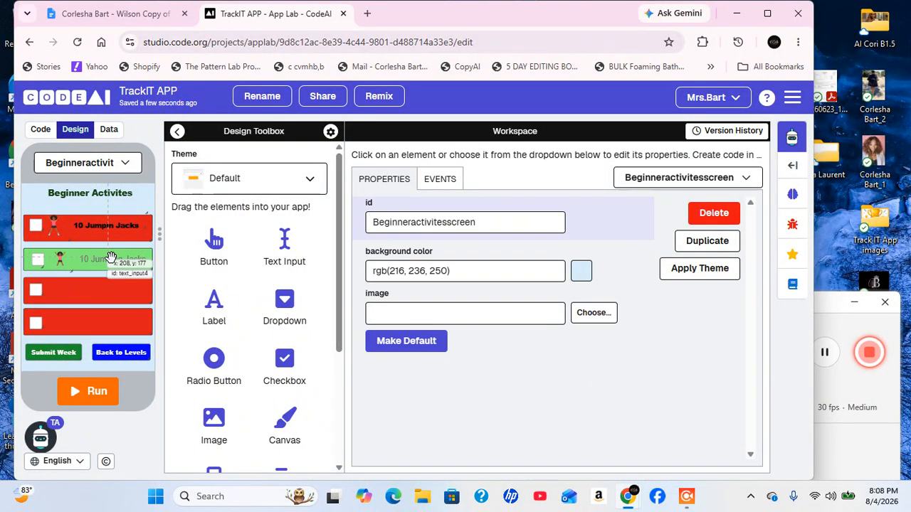
Remove the first row's red text input and its jumping jack image from the screen.
drag(163, 248, 289, 260)
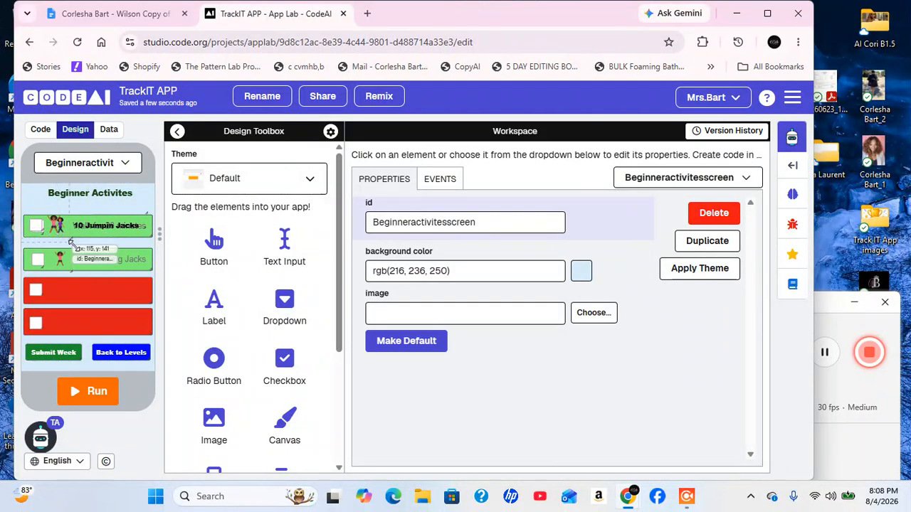
drag(62, 230, 65, 252)
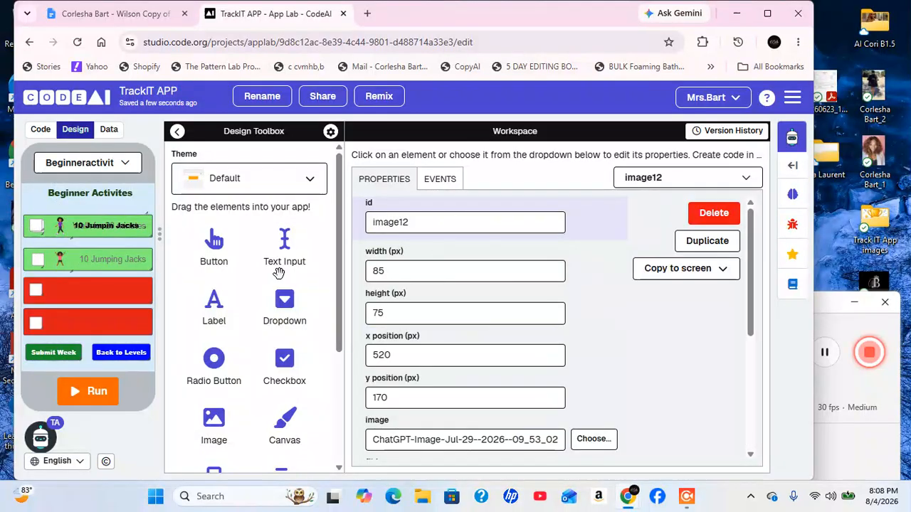
drag(318, 265, 319, 266)
Move the green "Walk for 20 minutes" text input to x 5, y 85 in the first row.
click(109, 236)
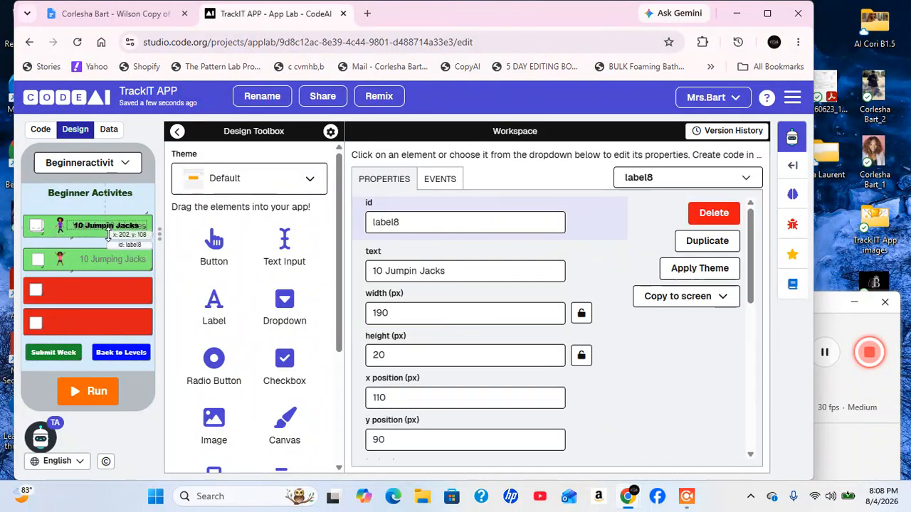
click(102, 237)
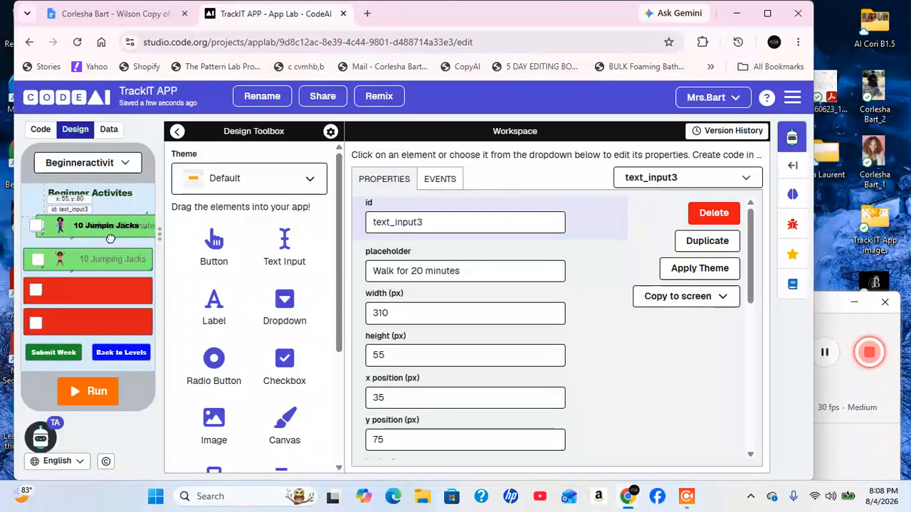
drag(110, 239, 102, 242)
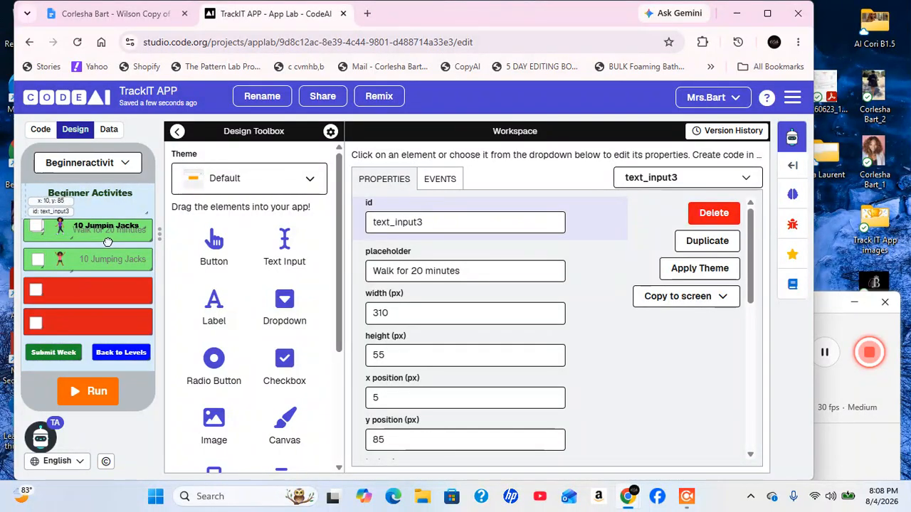
Delete the "10 Jumpin Jacks" label and the extra checkbox from the first row.
click(106, 237)
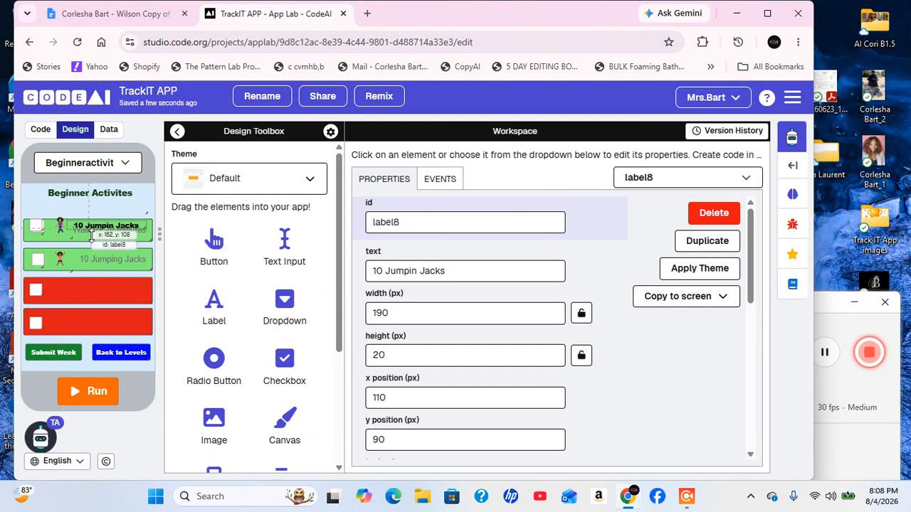
click(714, 213)
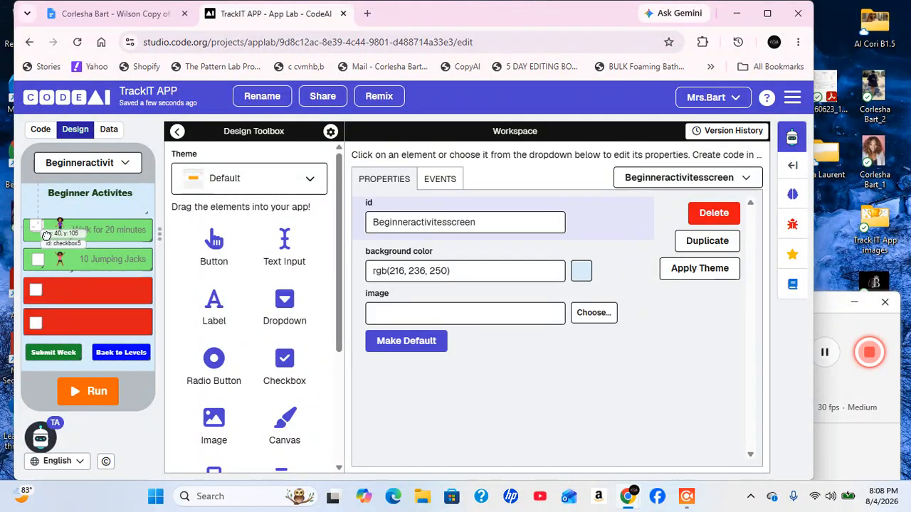
click(47, 235)
click(712, 213)
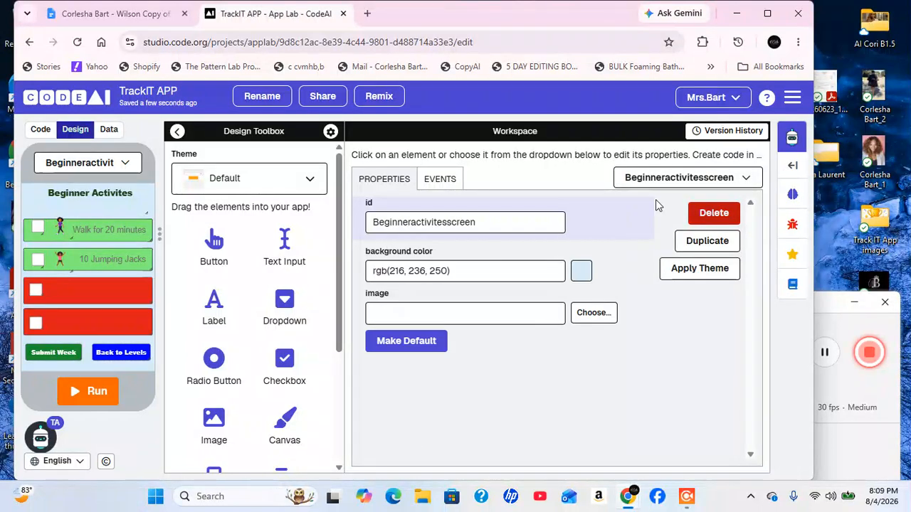
Move the "Walk for 20 minutes" row up, placing its text input at x 5, y 60 and its walking image at x 50, y 55.
click(70, 237)
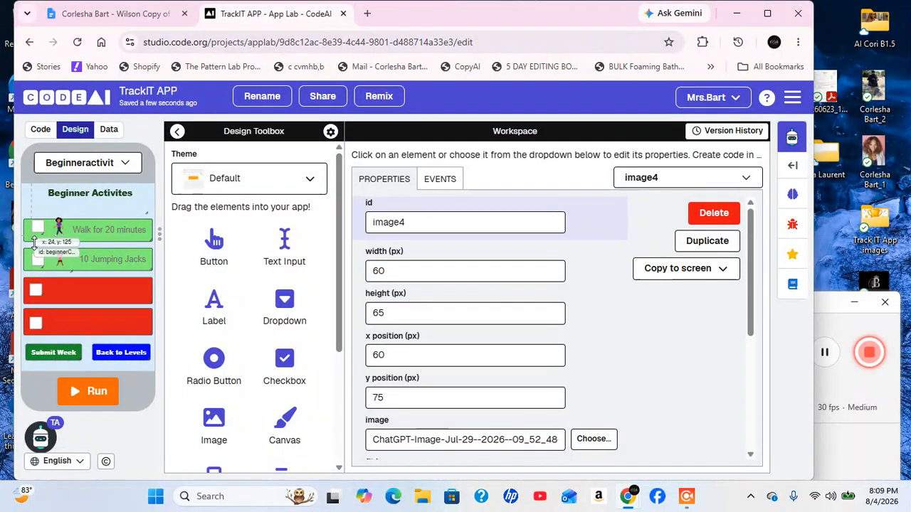
click(34, 238)
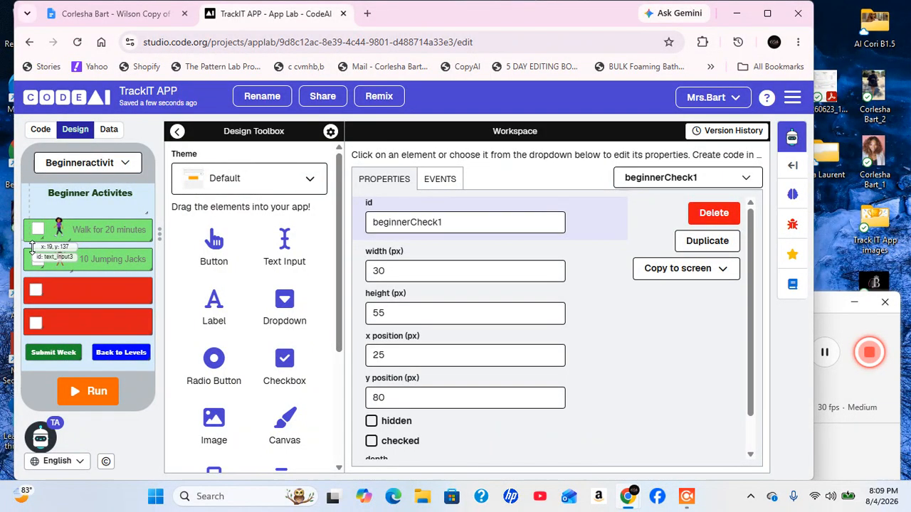
click(31, 245)
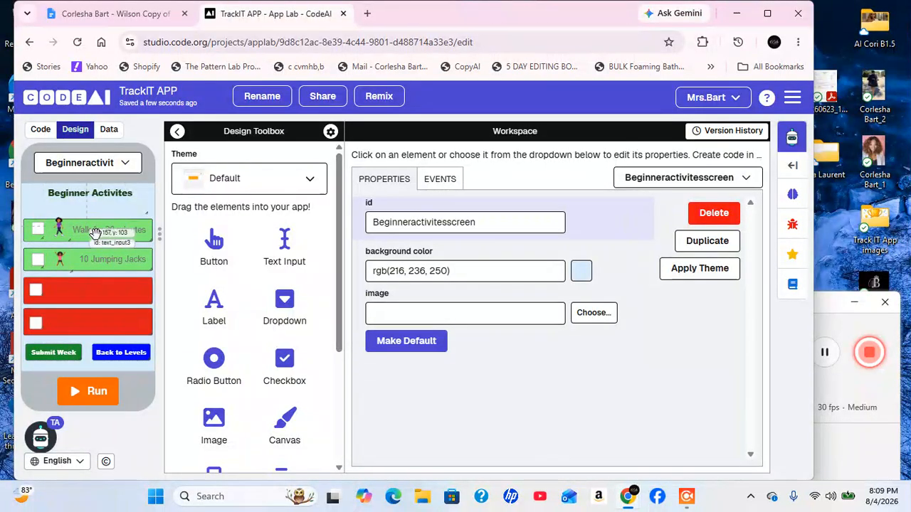
drag(95, 233, 62, 227)
click(62, 251)
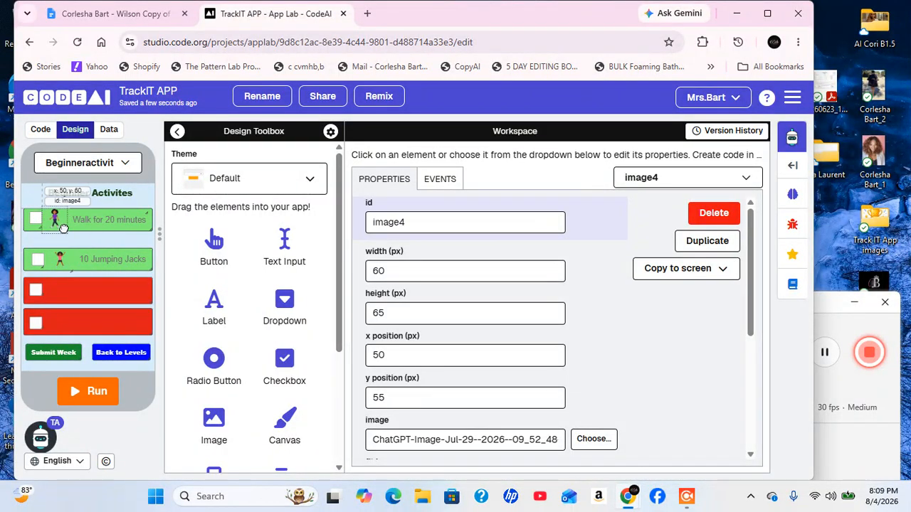
Delete the third row's red text input and extra checkbox, and place its original checkbox at x 20, y 235.
click(71, 296)
click(714, 213)
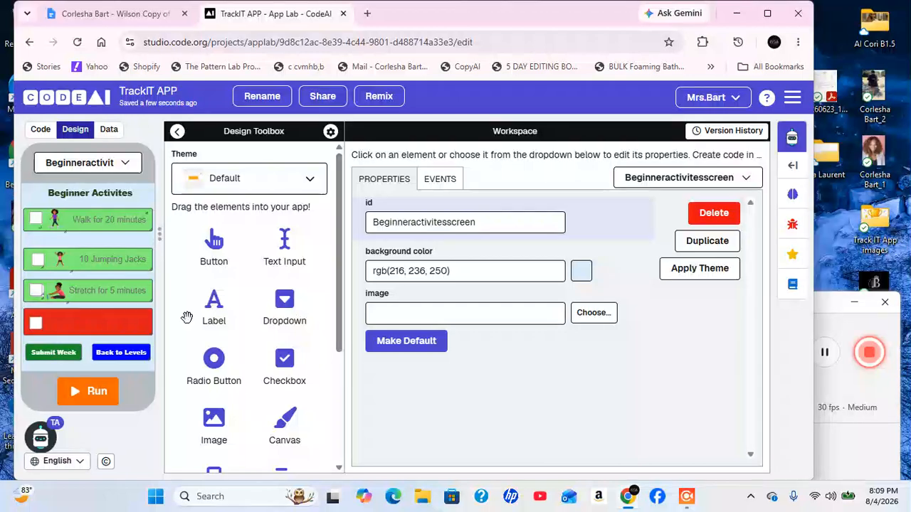
click(36, 290)
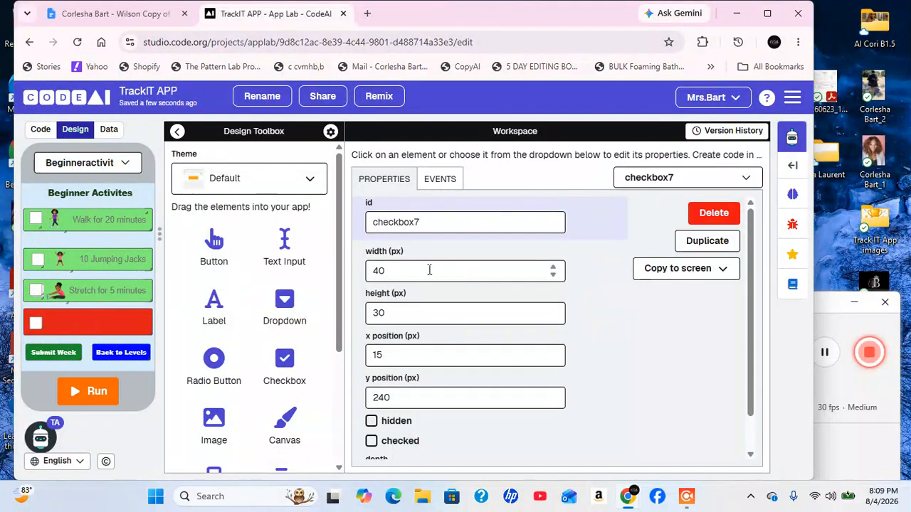
click(716, 215)
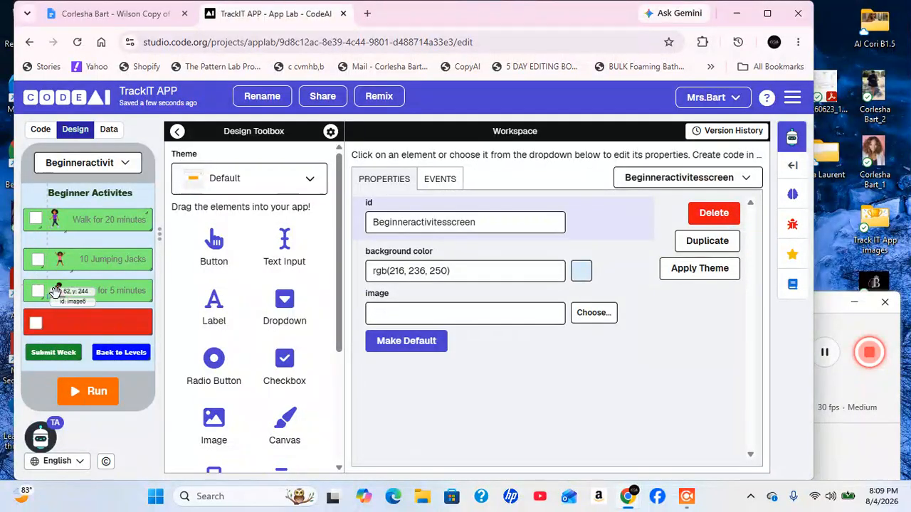
mouse_move(45, 302)
mouse_down()
mouse_move(41, 313)
mouse_move(44, 299)
mouse_up()
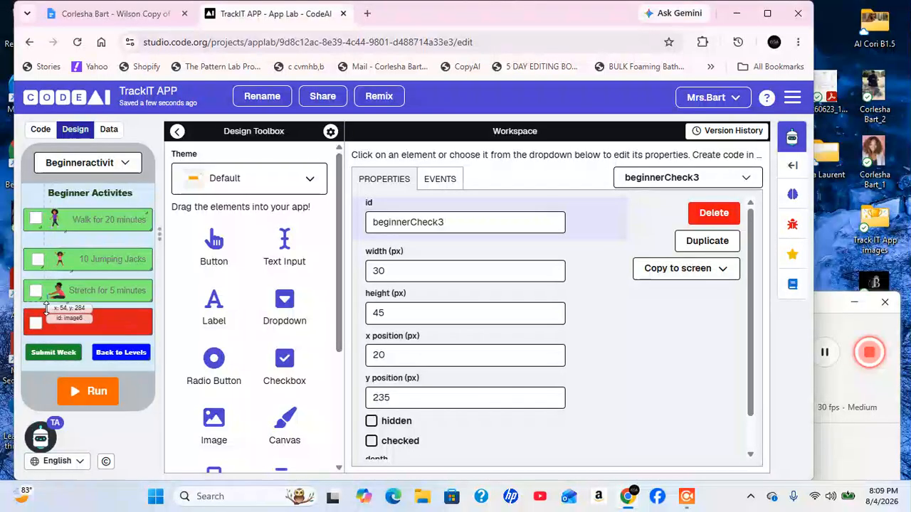
Delete the extra checkbox and the red text input covering the fourth row.
click(53, 332)
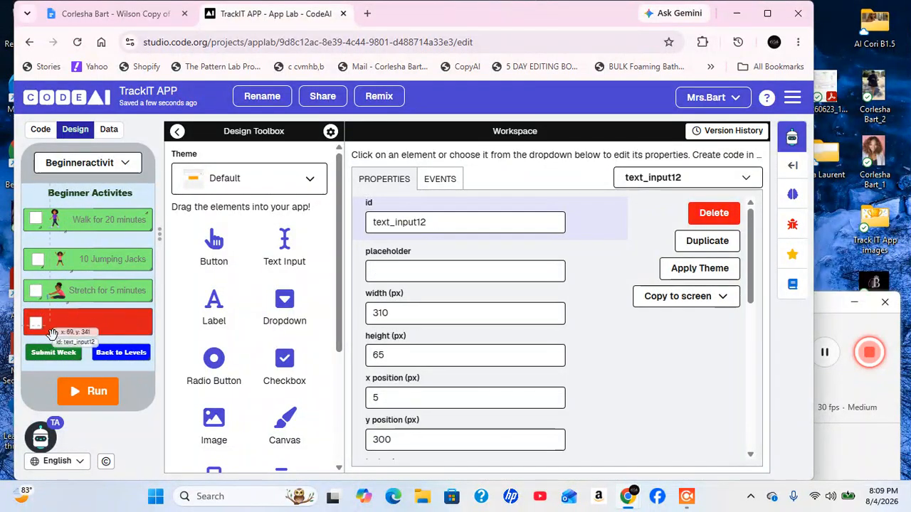
click(44, 333)
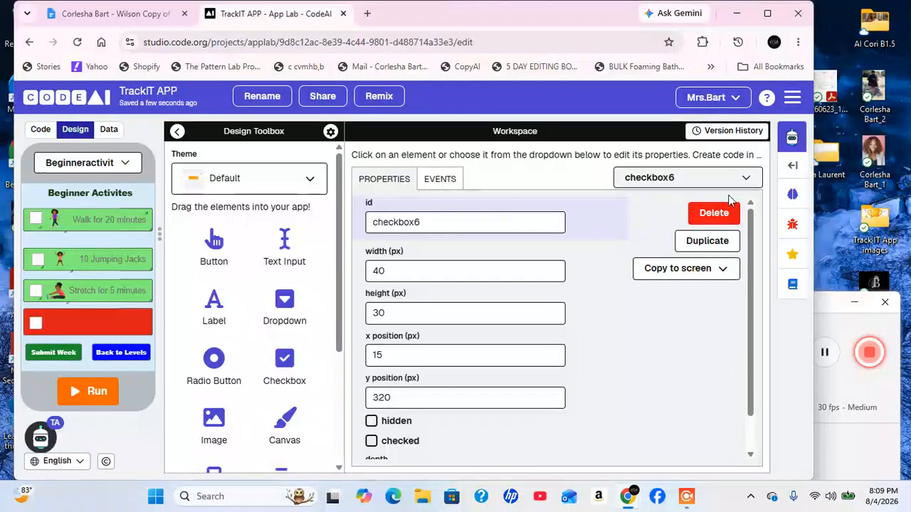
click(714, 214)
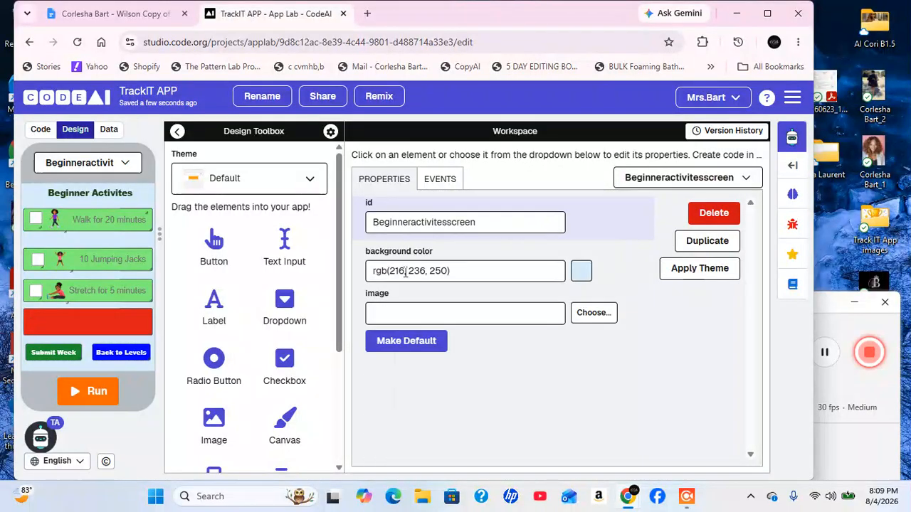
click(126, 328)
click(719, 214)
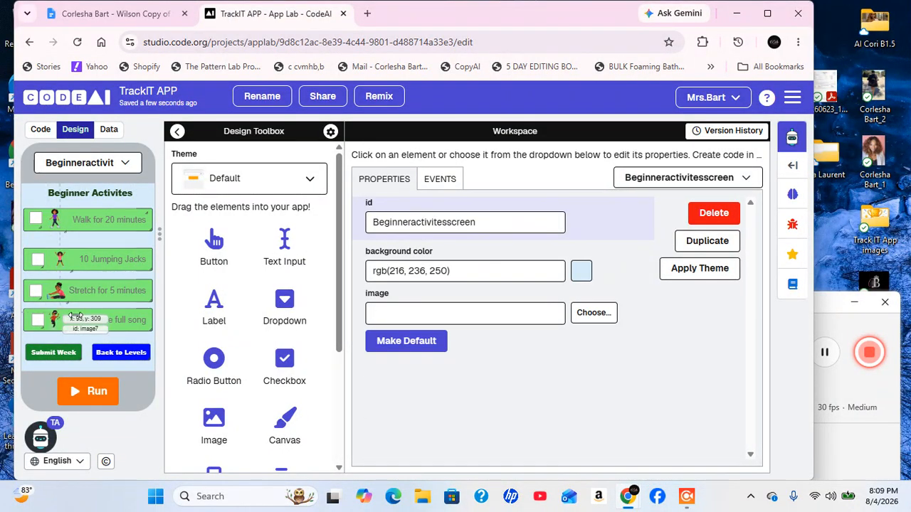
Move the "10 Jumping Jacks" text input to x 5, y 145, its checkbox to x 20, y 150 and its image to x 45, y 145.
click(83, 258)
drag(82, 258, 84, 261)
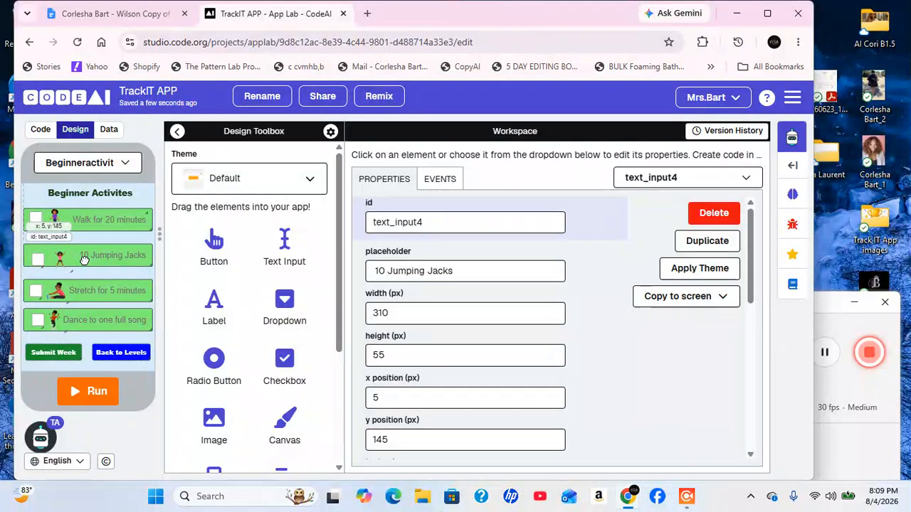
drag(46, 270, 44, 265)
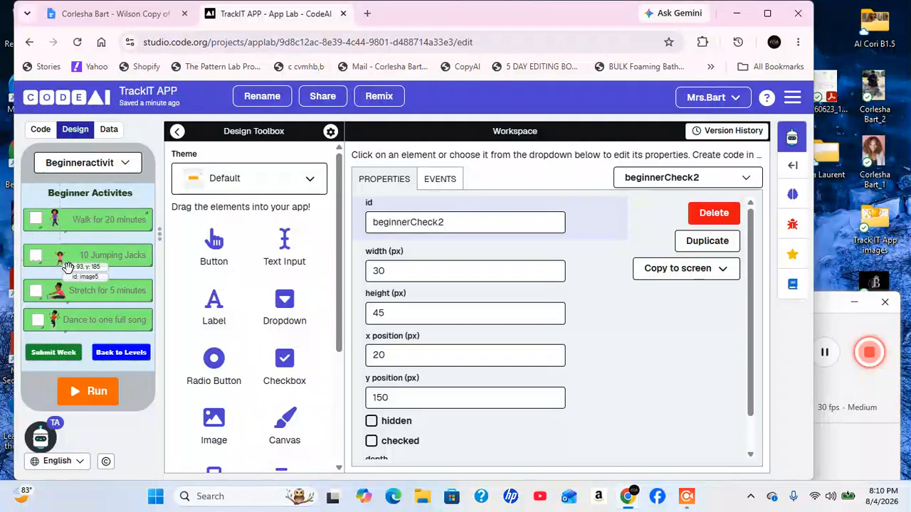
click(62, 264)
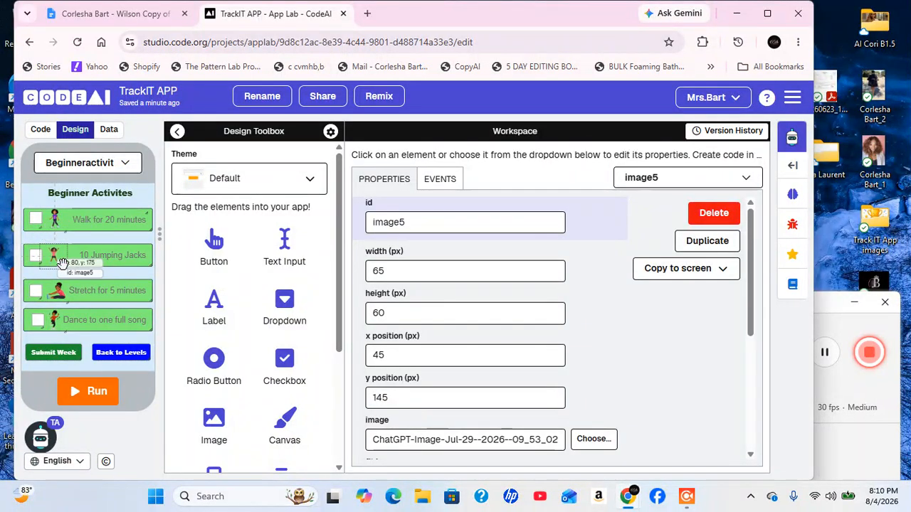
Try shifting the "10 Jumping Jacks" text input to x 0, y 145.
click(115, 268)
mouse_move(115, 268)
mouse_down()
mouse_move(106, 267)
mouse_move(119, 284)
mouse_move(114, 269)
mouse_up()
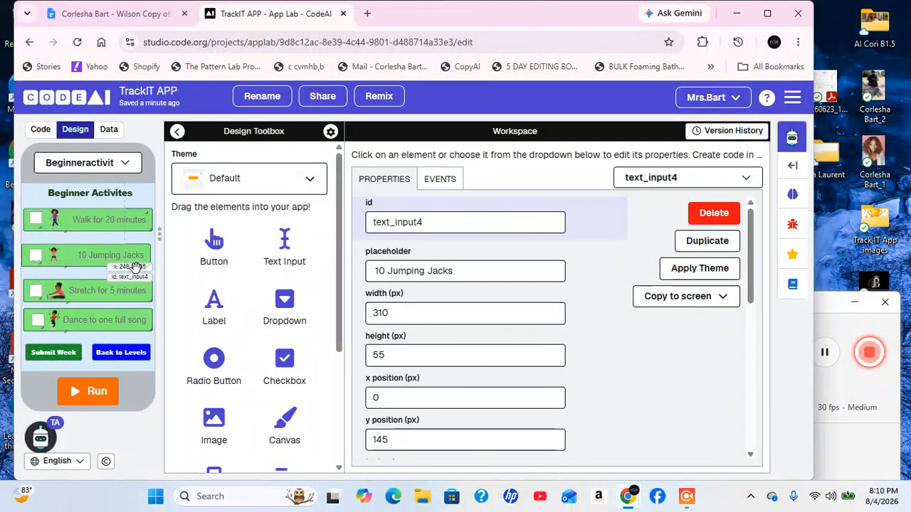
click(68, 262)
click(97, 269)
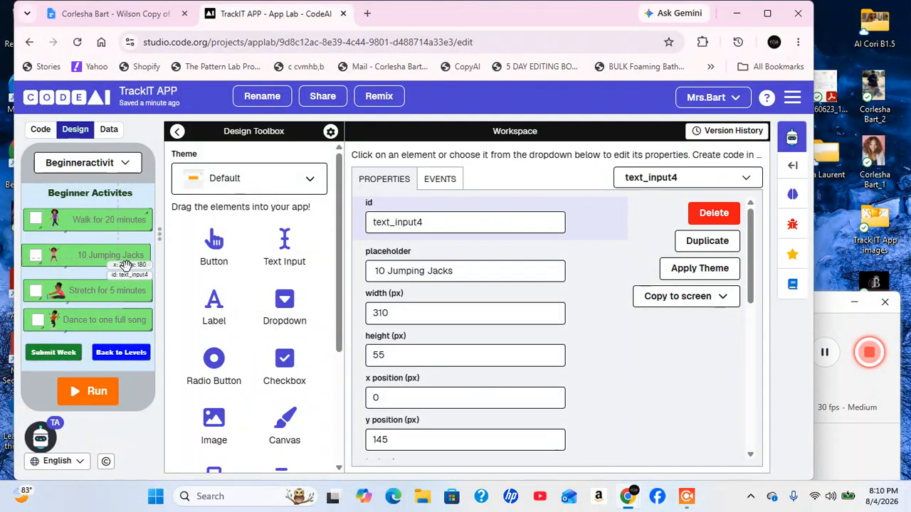
drag(126, 265, 126, 267)
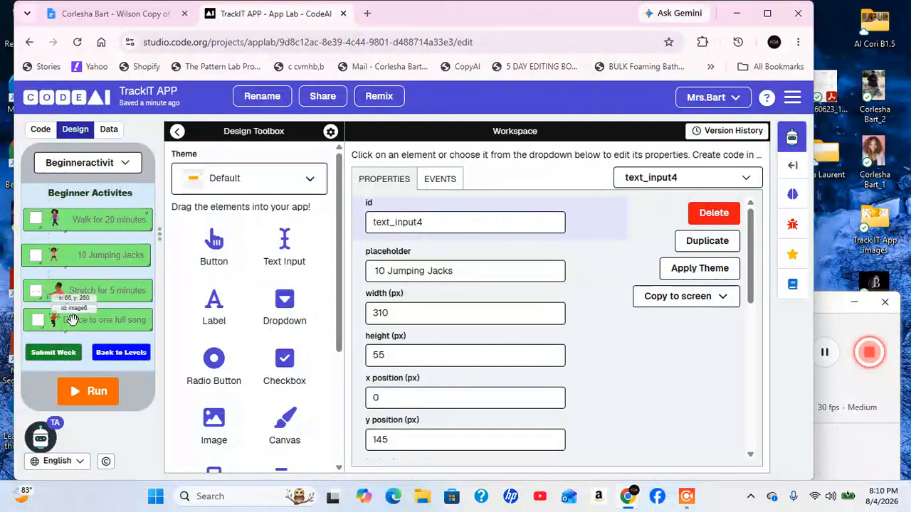
Move the "Stretch for 5 minutes" text input to x 5, y 225, its checkbox to x 20, y 230 and its image to x 45, y 220.
drag(83, 298, 84, 294)
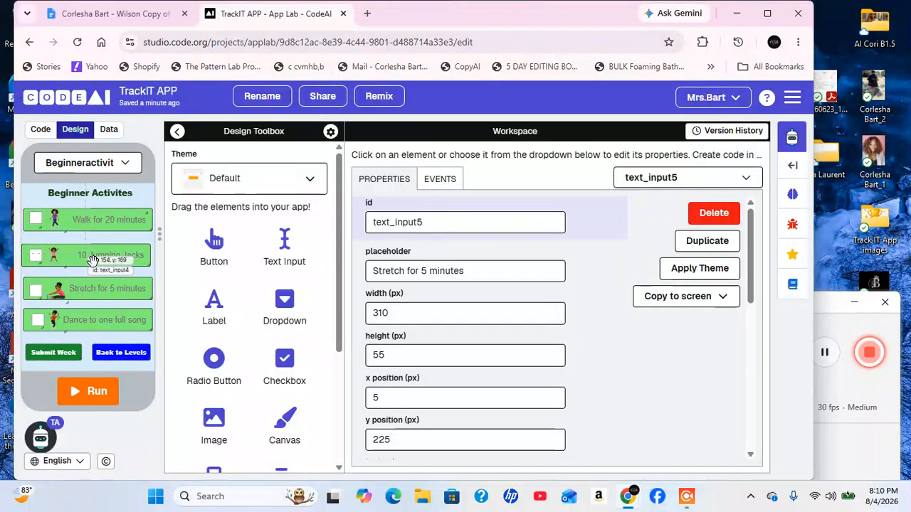
drag(90, 262, 92, 262)
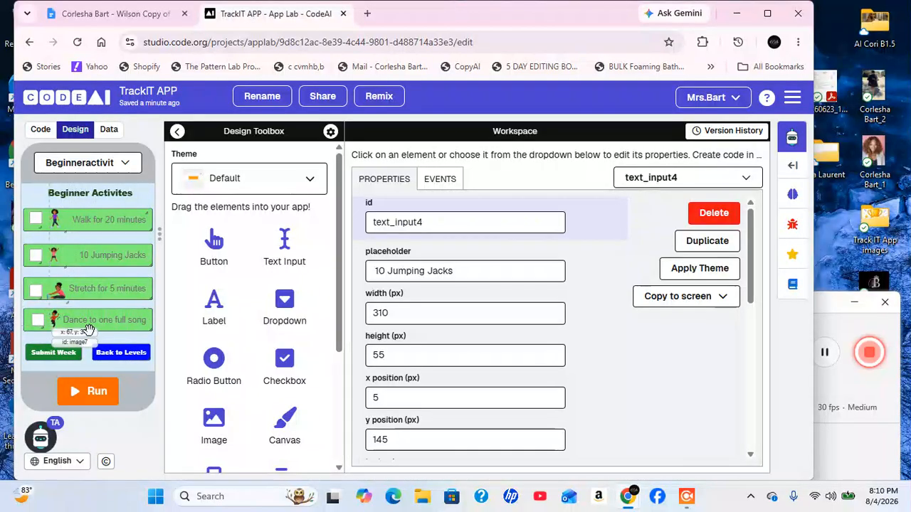
click(42, 295)
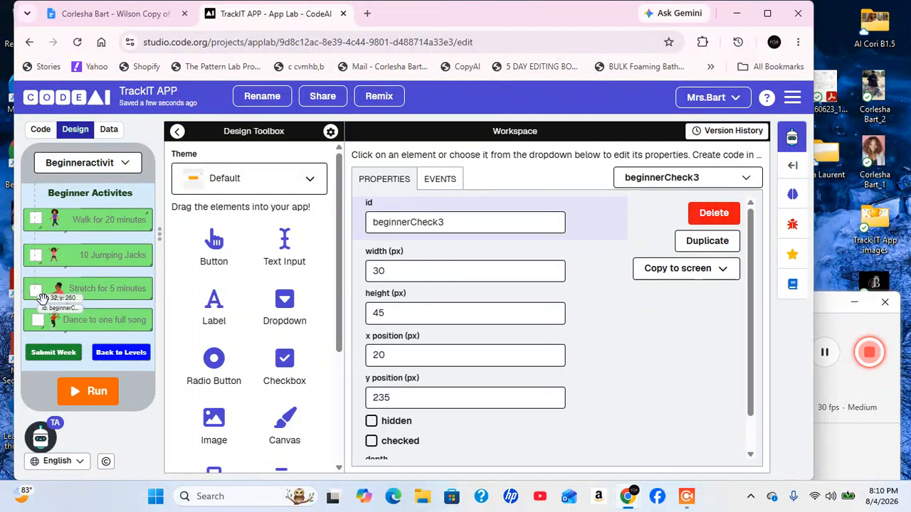
drag(43, 297, 44, 299)
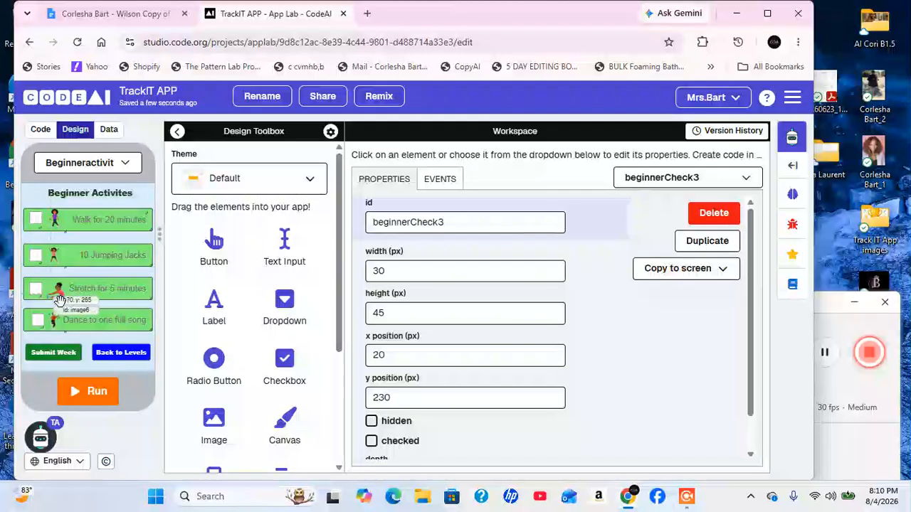
click(68, 299)
drag(68, 299, 64, 298)
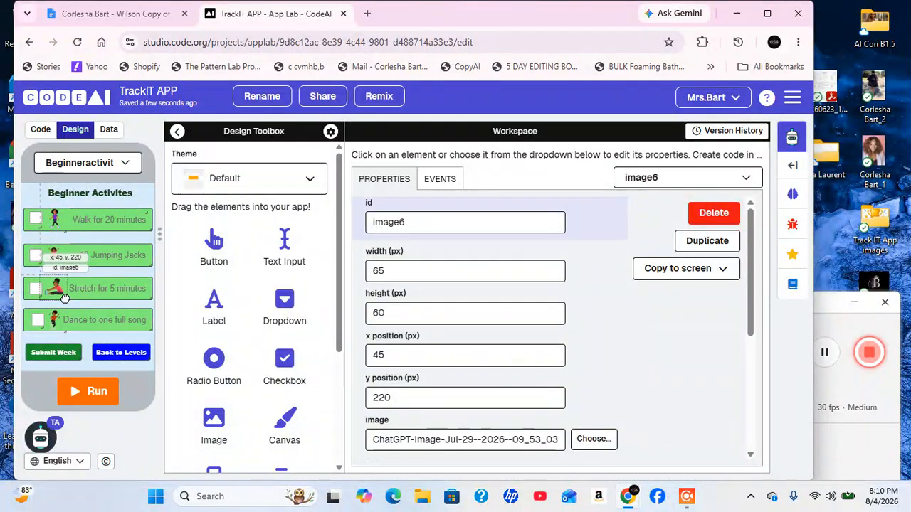
Shift the "10 Jumping Jacks" text input to x 10, y 145.
click(114, 304)
click(114, 267)
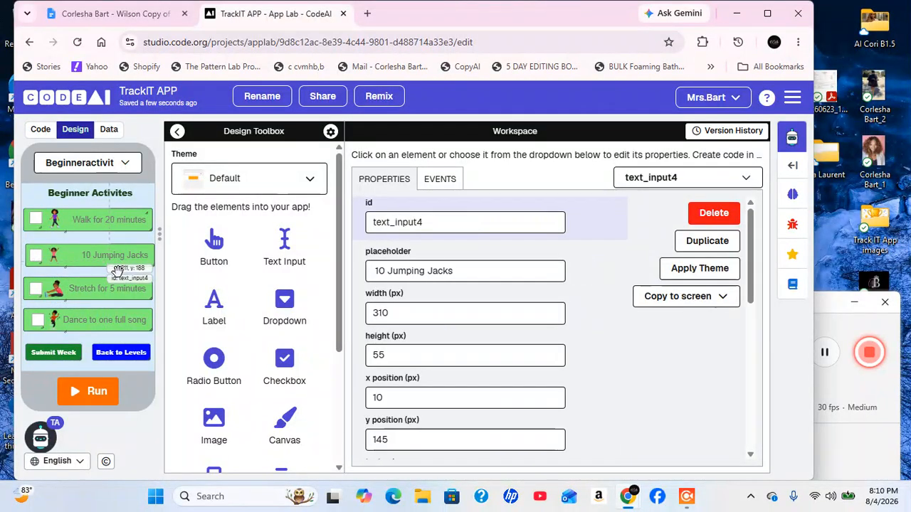
Try left text alignment on the "Walk for 20 minutes" input, restore it to right, and check the alignment of the second and third rows' inputs.
click(96, 222)
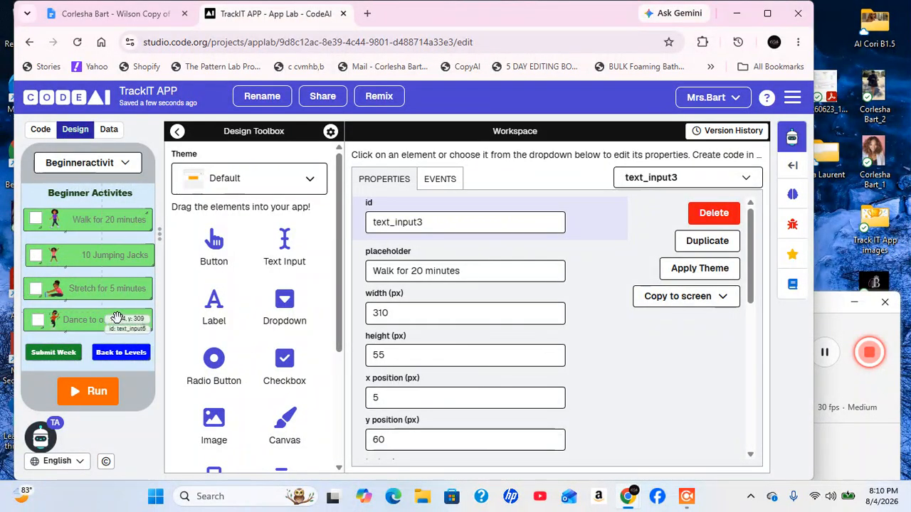
scroll(464, 357, down, 5)
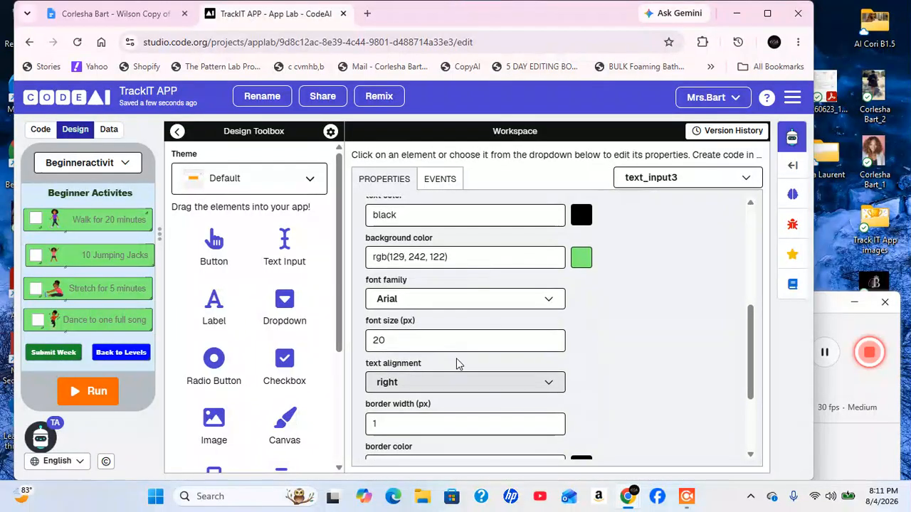
click(540, 319)
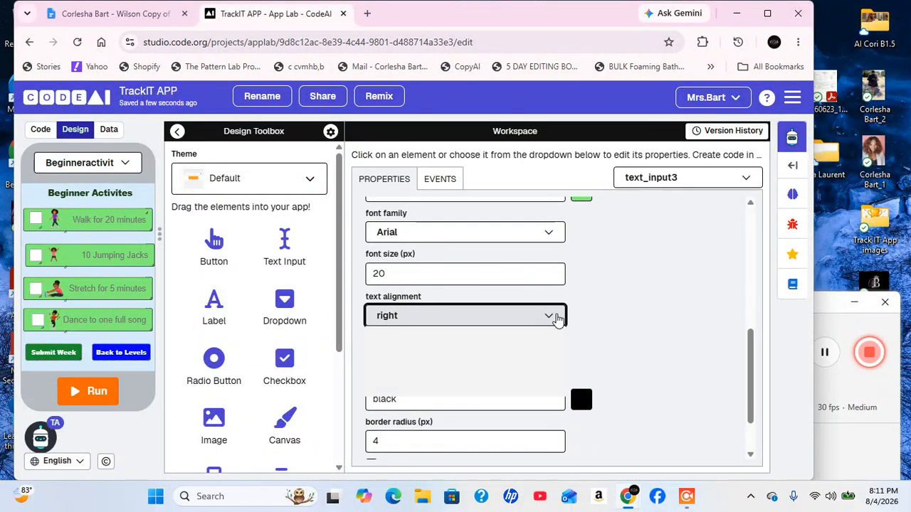
click(462, 337)
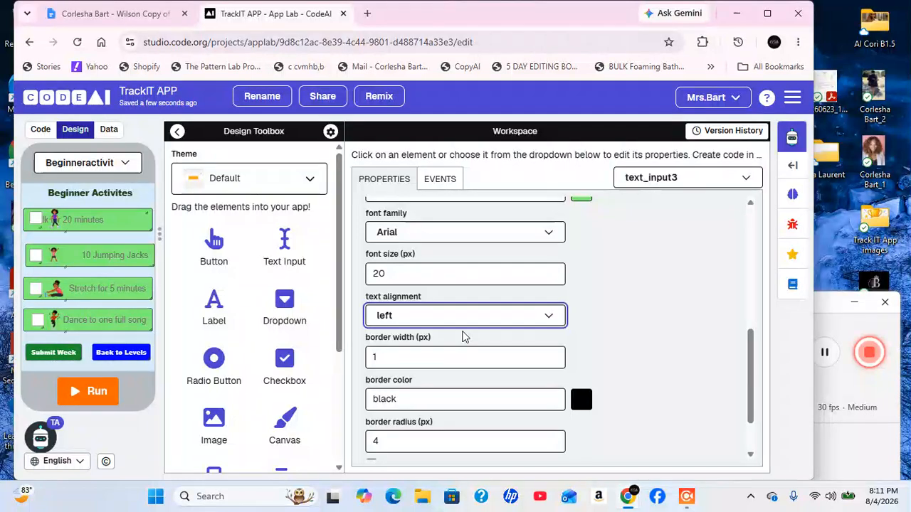
click(552, 320)
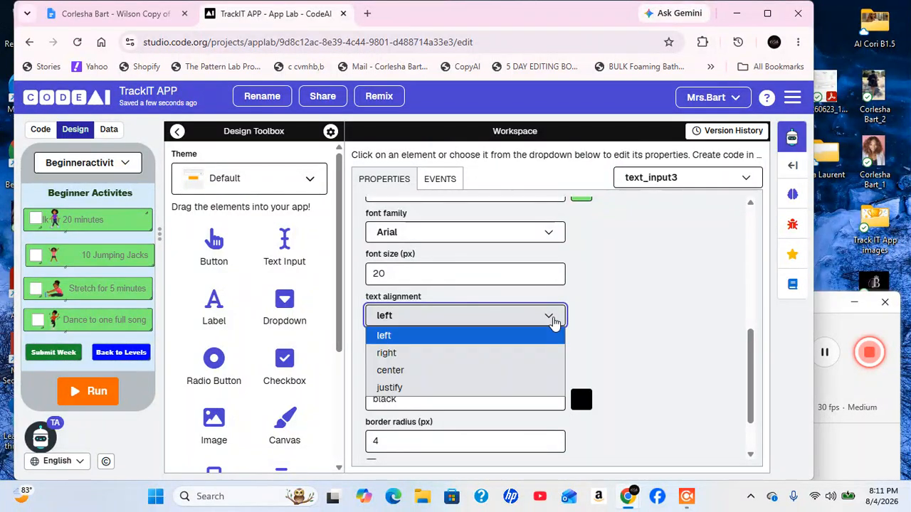
click(472, 354)
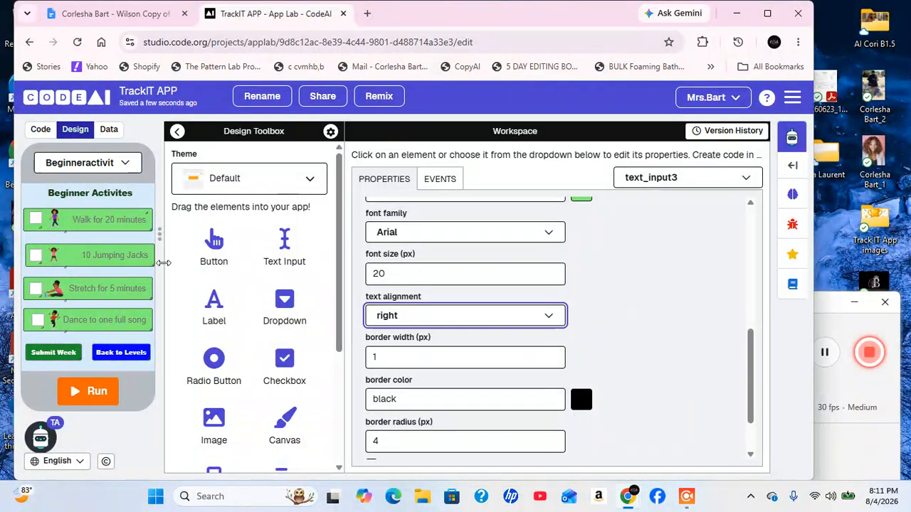
click(128, 264)
click(126, 306)
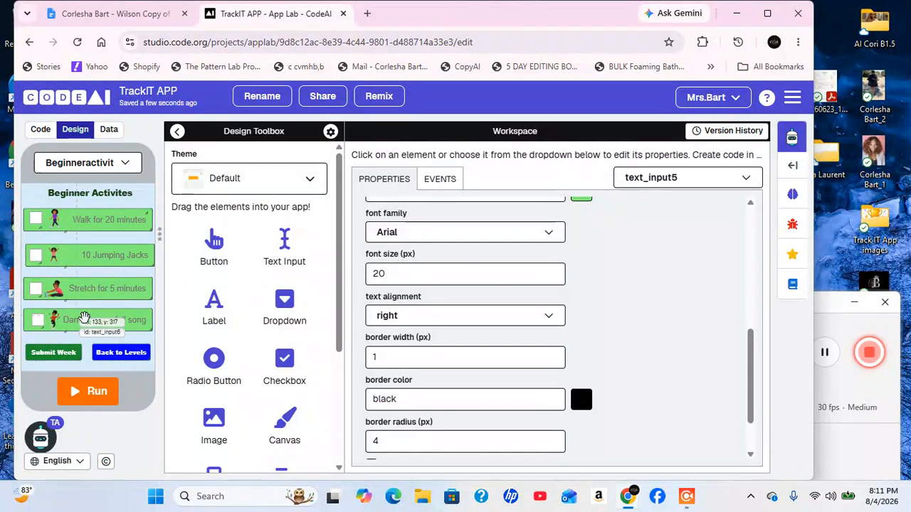
View the IntermediateScreen and the AdvancedScreen in the app design.
click(137, 164)
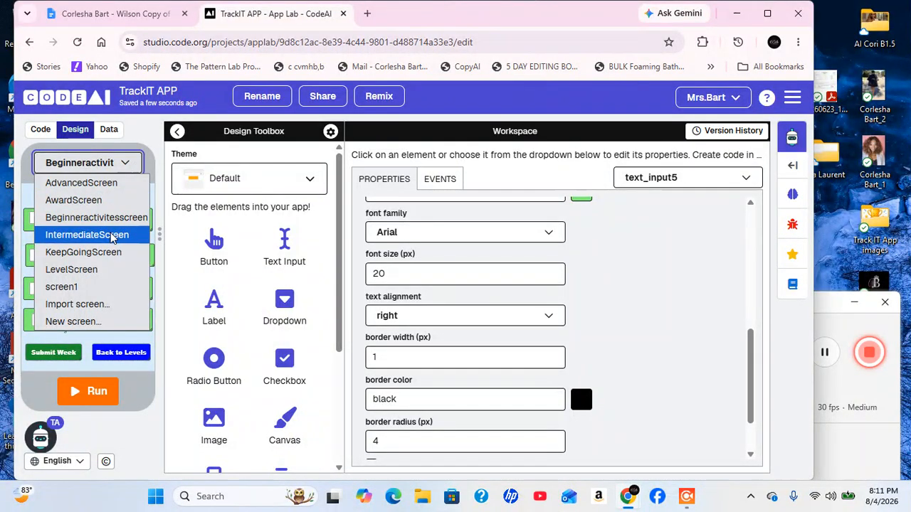
click(112, 236)
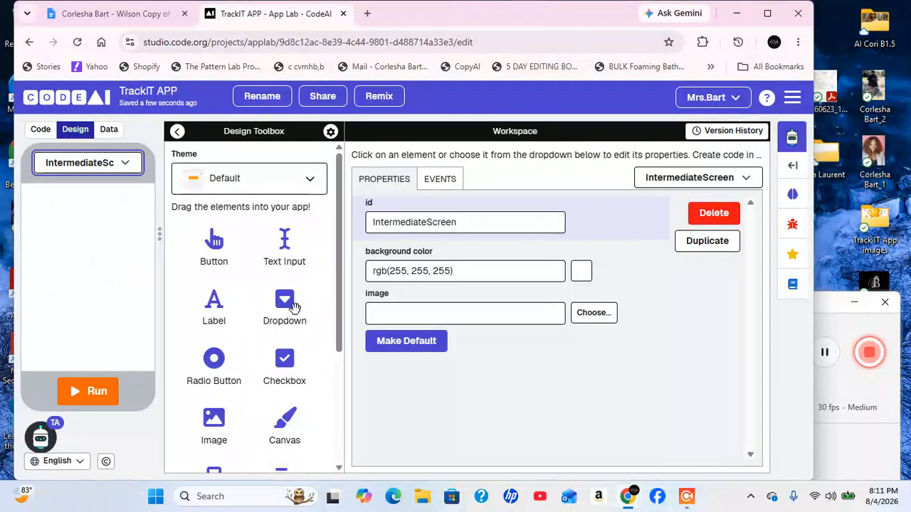
click(130, 167)
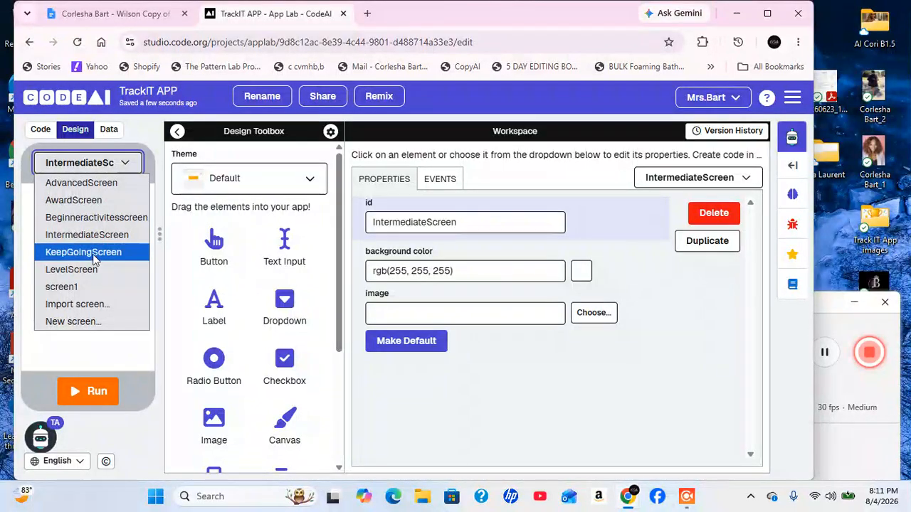
click(96, 184)
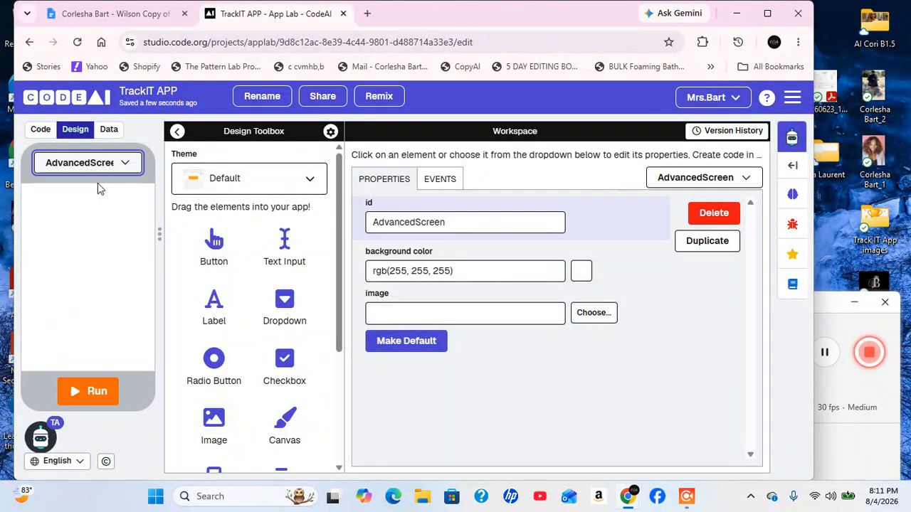
View the KeepGoingScreen in the app design and examine the properties of its "Back to Activities" button.
click(128, 164)
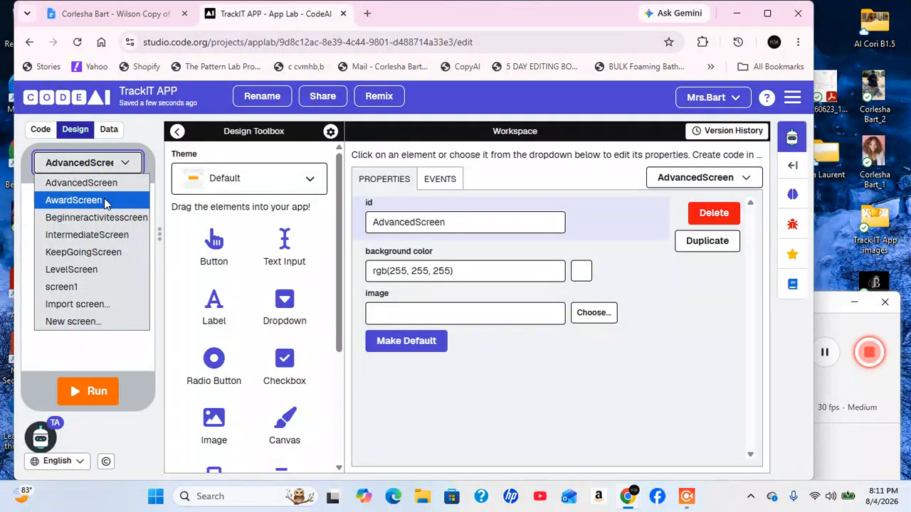
click(85, 252)
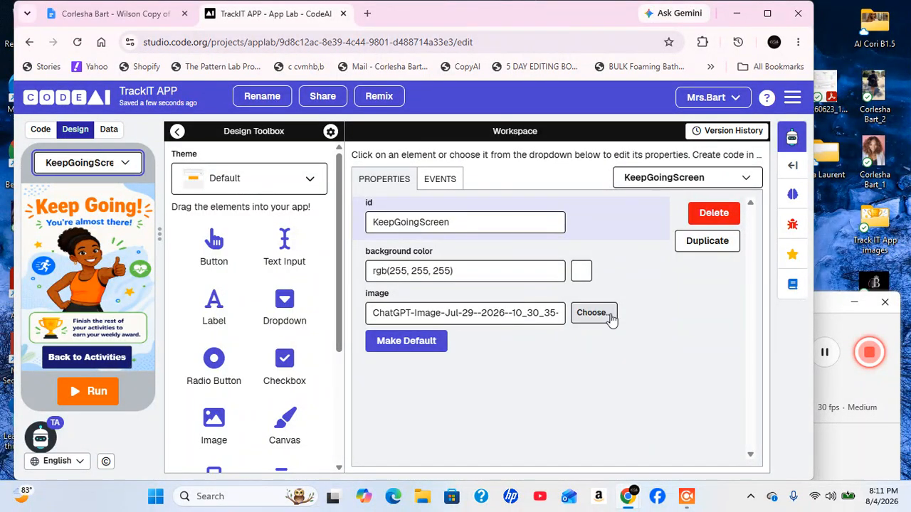
click(71, 368)
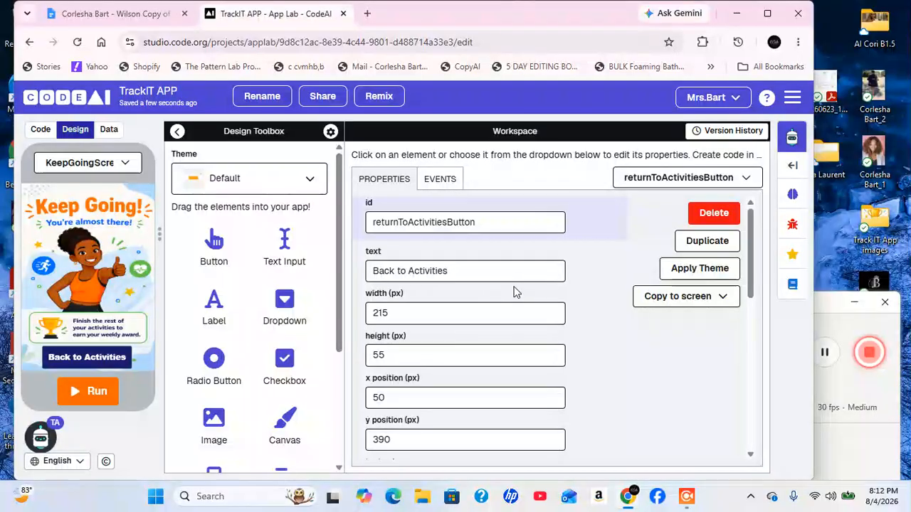
scroll(517, 292, down, 5)
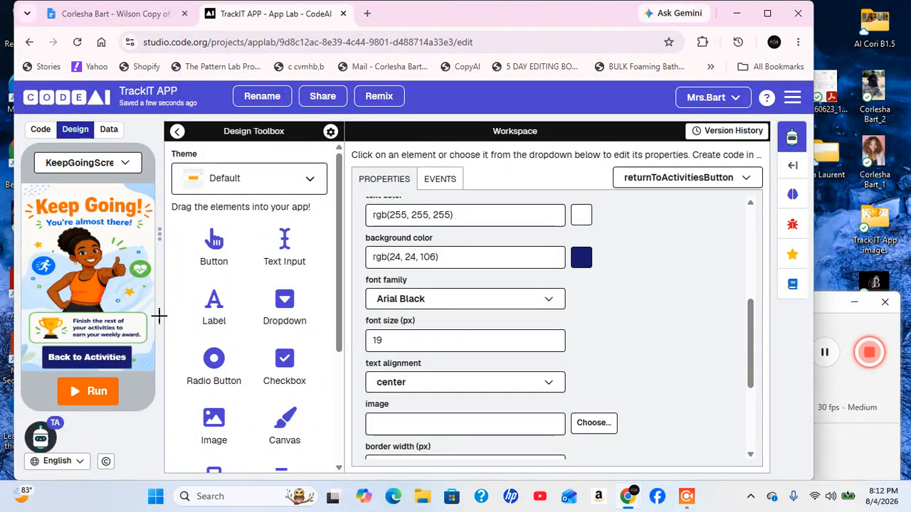
View the AwardScreen in the app design, check the app's code for the screen events, and return to the design.
click(131, 163)
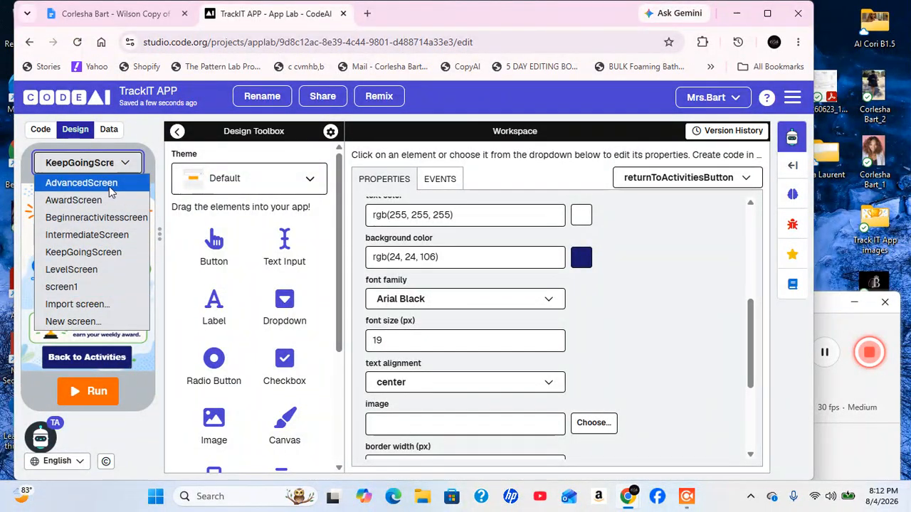
click(73, 200)
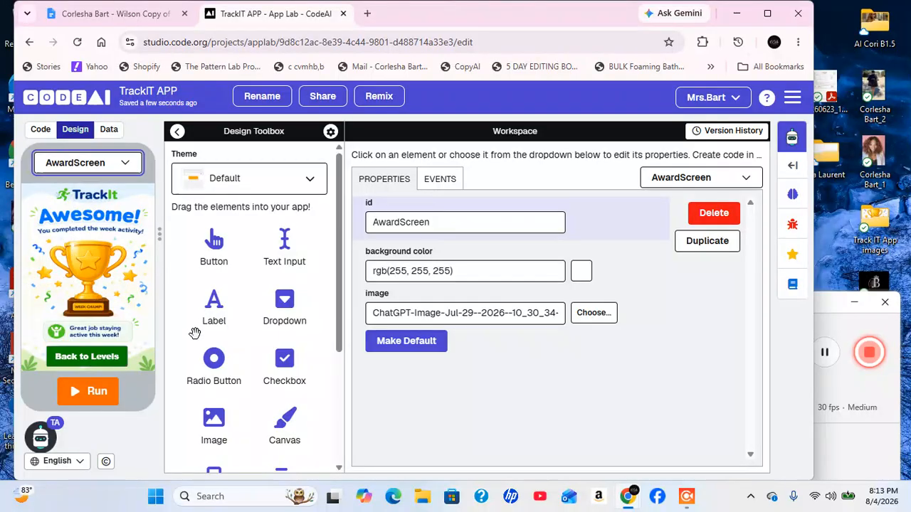
click(42, 133)
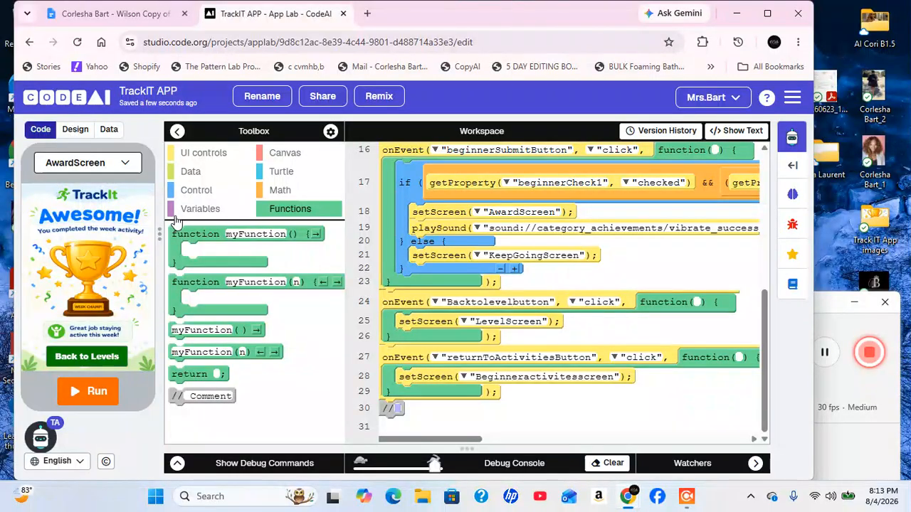
click(75, 130)
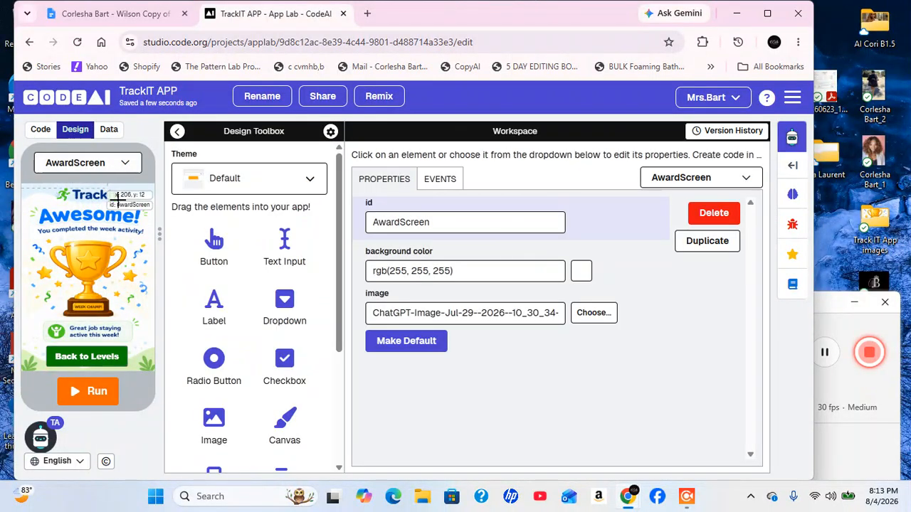